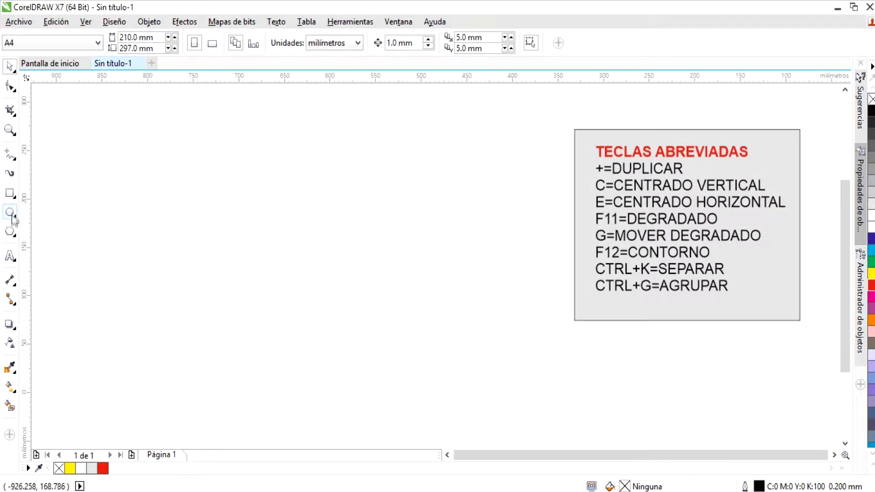
Step: Draw a circle about 260 mm in diameter in the empty area beside the shortcut notes
{"action": "left_click", "coordinate": [11, 214]}
{"action": "left_click_drag", "start_coordinate": [115, 147], "coordinate": [265, 399]}
{"action": "left_click", "coordinate": [11, 67]}
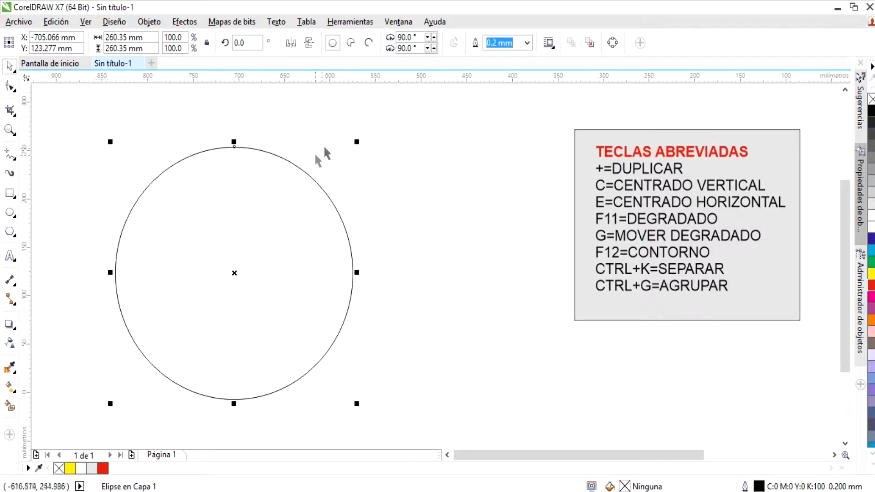
Step: Make a scaled-down copy of the circle about 174 mm in diameter and place it below the shortcut notes
{"action": "left_click_drag", "start_coordinate": [355, 139], "coordinate": [320, 182]}
{"action": "left_click_drag", "start_coordinate": [235, 251], "coordinate": [548, 386]}
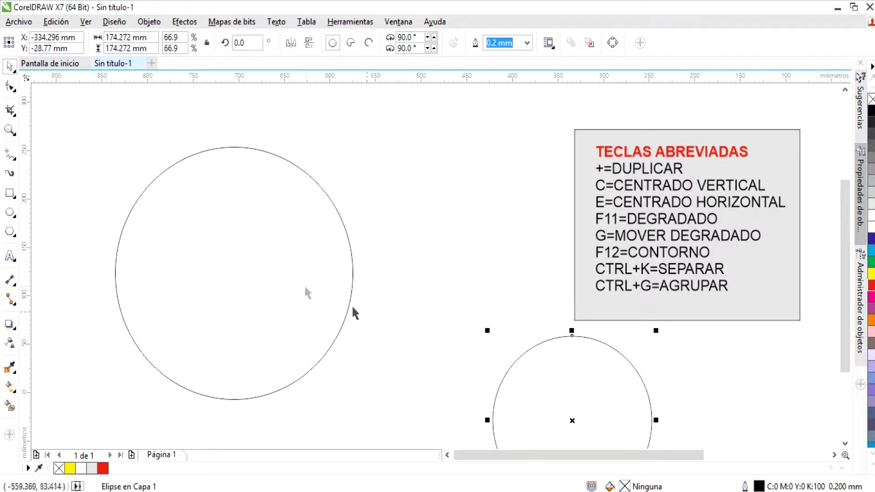
{"action": "left_click", "coordinate": [352, 312]}
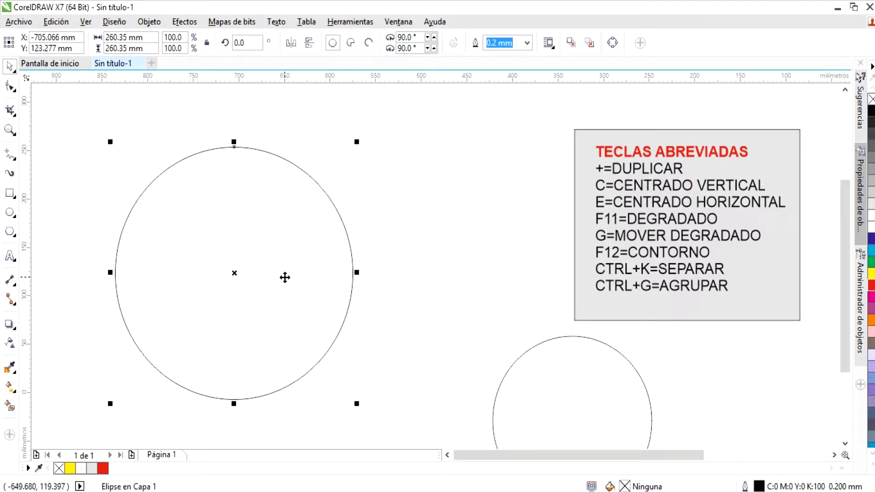
Step: Draw a ring-shaped basic shape about 190 mm in diameter overlapping the large circle's right side
{"action": "left_click", "coordinate": [11, 236]}
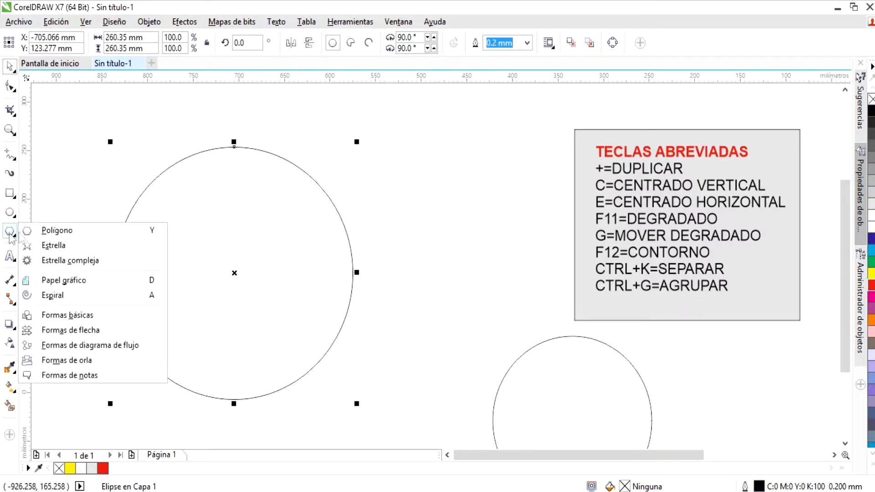
{"action": "left_click", "coordinate": [67, 316]}
{"action": "left_click", "coordinate": [334, 43]}
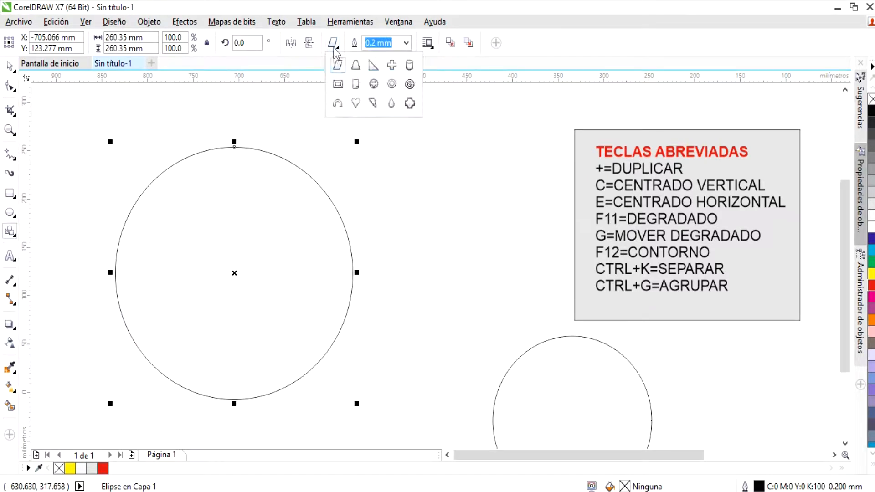
{"action": "left_click", "coordinate": [392, 85]}
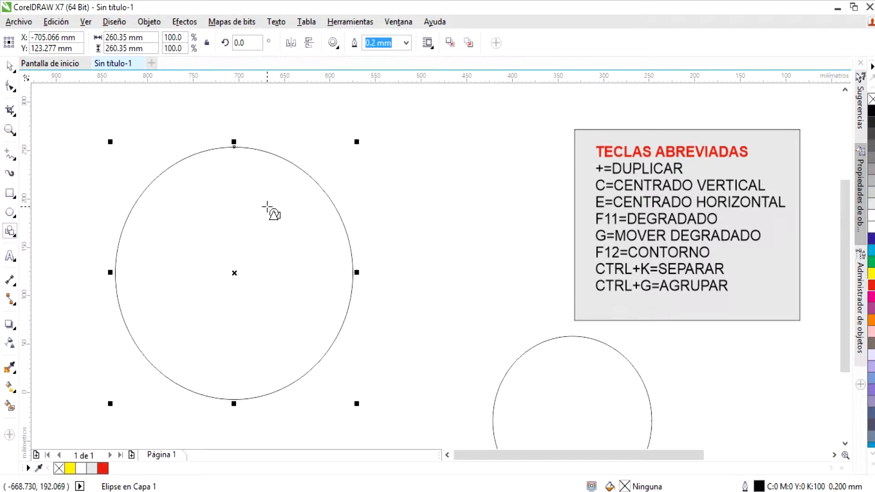
{"action": "mouse_move", "coordinate": [264, 197]}
{"action": "left_mouse_down"}
{"action": "mouse_move", "coordinate": [265, 225]}
{"action": "mouse_move", "coordinate": [289, 269]}
{"action": "mouse_move", "coordinate": [338, 283]}
{"action": "mouse_move", "coordinate": [377, 351]}
{"action": "mouse_move", "coordinate": [411, 381]}
{"action": "left_mouse_up"}
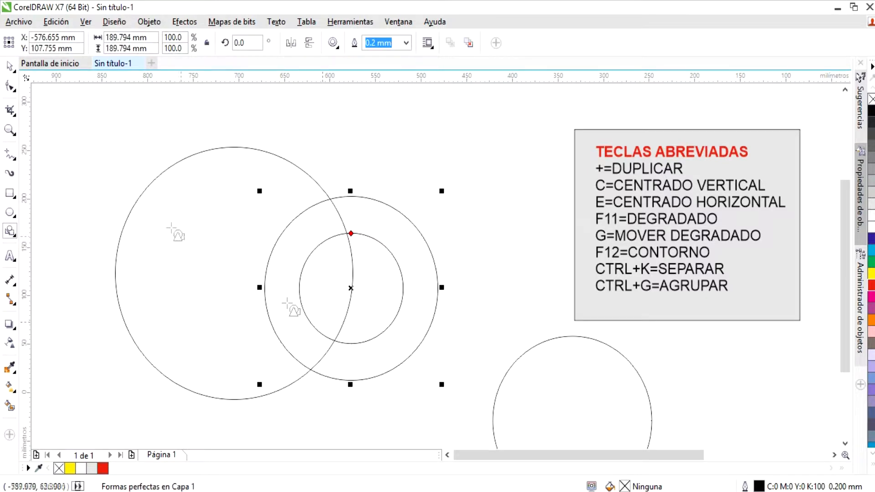
Step: Enlarge the ring's inner circle slightly to make its band thinner
{"action": "left_click", "coordinate": [10, 85]}
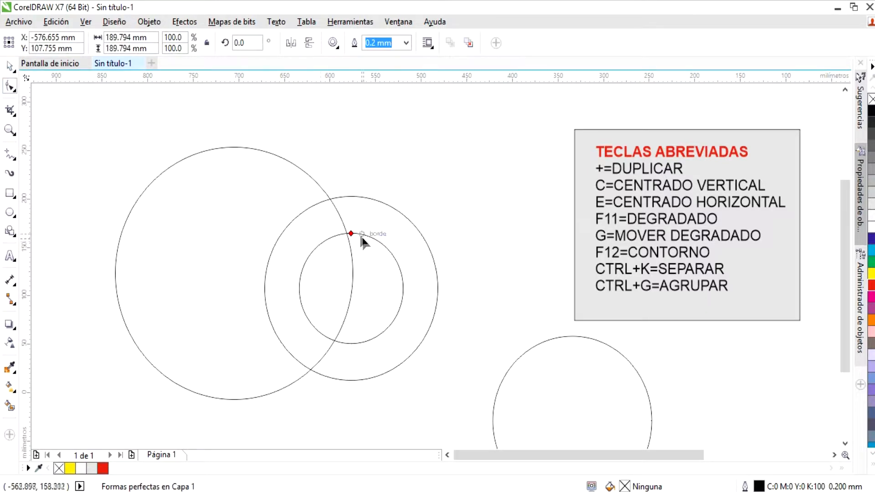
{"action": "left_click_drag", "start_coordinate": [351, 234], "coordinate": [354, 226]}
{"action": "left_click", "coordinate": [9, 67]}
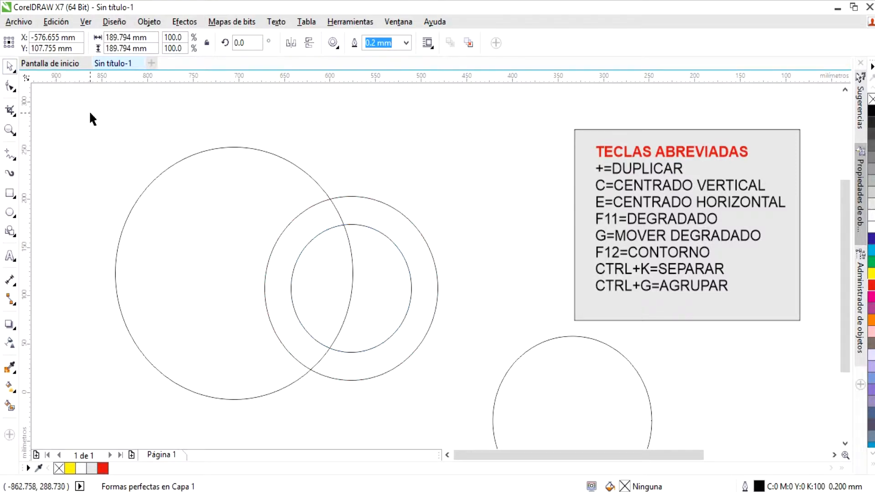
Step: Place a vertical guideline through the large circle's centre and draw a rectangle about 51 × 21 mm across it
{"action": "left_click", "coordinate": [190, 181]}
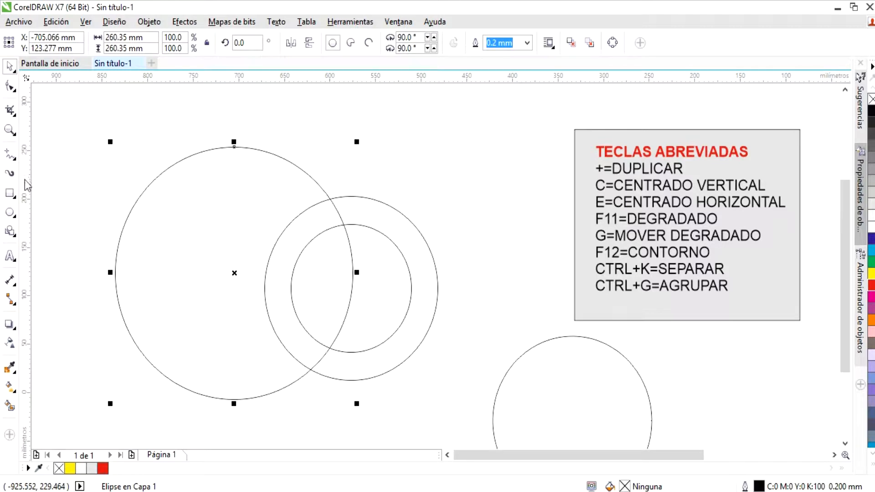
{"action": "left_click", "coordinate": [234, 212]}
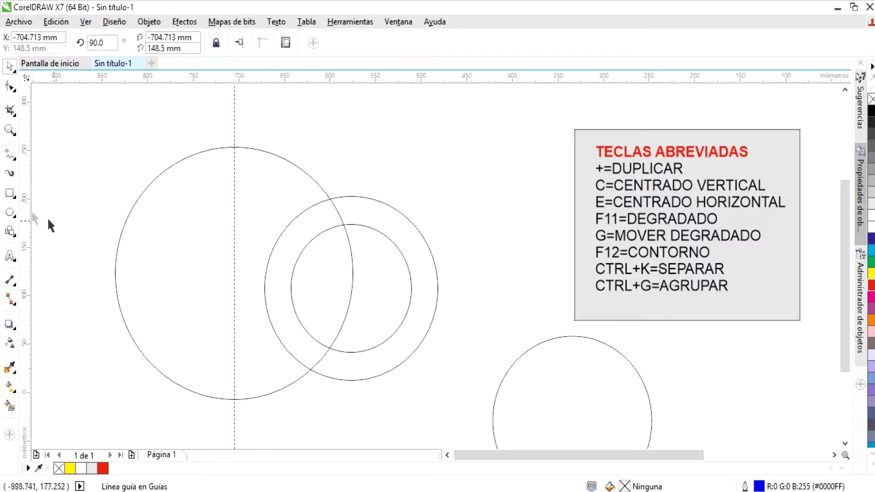
{"action": "left_click", "coordinate": [10, 194]}
{"action": "left_click_drag", "start_coordinate": [206, 263], "coordinate": [253, 283]}
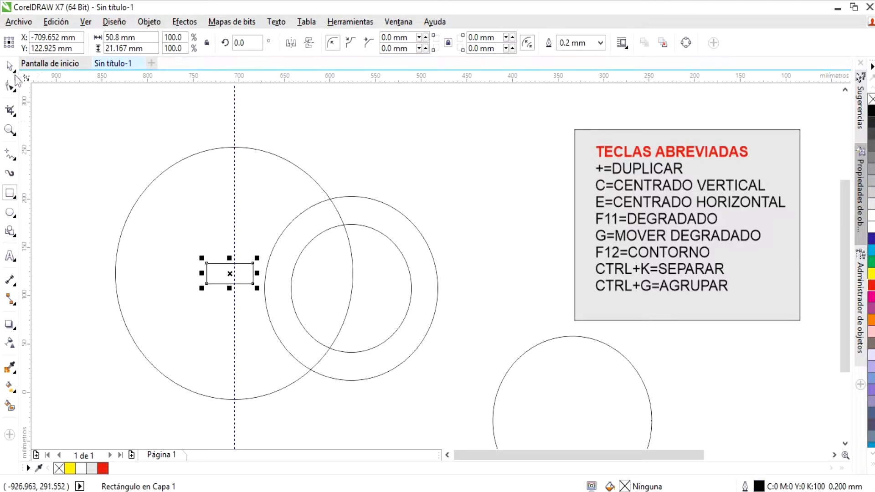
Step: Shift the ring slightly up and right, and place a horizontal guideline through the large circle's centre
{"action": "mouse_move", "coordinate": [279, 271]}
{"action": "left_mouse_down"}
{"action": "mouse_move", "coordinate": [283, 254]}
{"action": "mouse_move", "coordinate": [285, 262]}
{"action": "left_mouse_up"}
{"action": "left_click", "coordinate": [235, 261]}
{"action": "left_click", "coordinate": [240, 272]}
{"action": "left_click", "coordinate": [247, 302]}
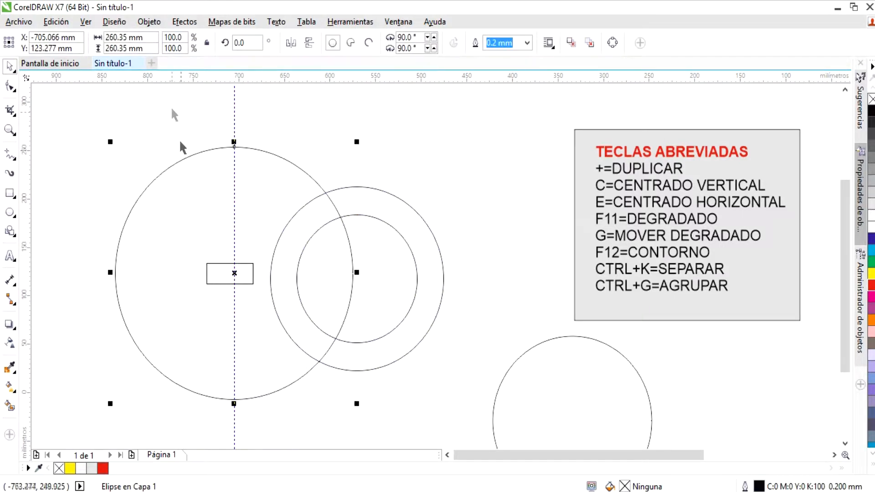
{"action": "left_click_drag", "start_coordinate": [176, 262], "coordinate": [177, 273]}
Step: Widen the small rectangle to about 61 mm and nudge it right to centre it on the vertical guideline
{"action": "left_click", "coordinate": [214, 278]}
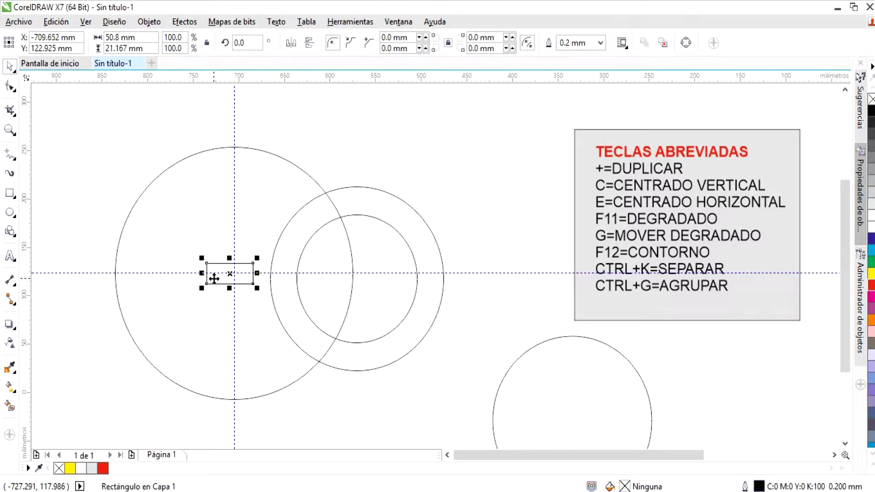
{"action": "key", "text": "Right"}
{"action": "key", "text": "Right"}
{"action": "key", "text": "Right"}
{"action": "key", "text": "Right"}
{"action": "key", "text": "Right"}
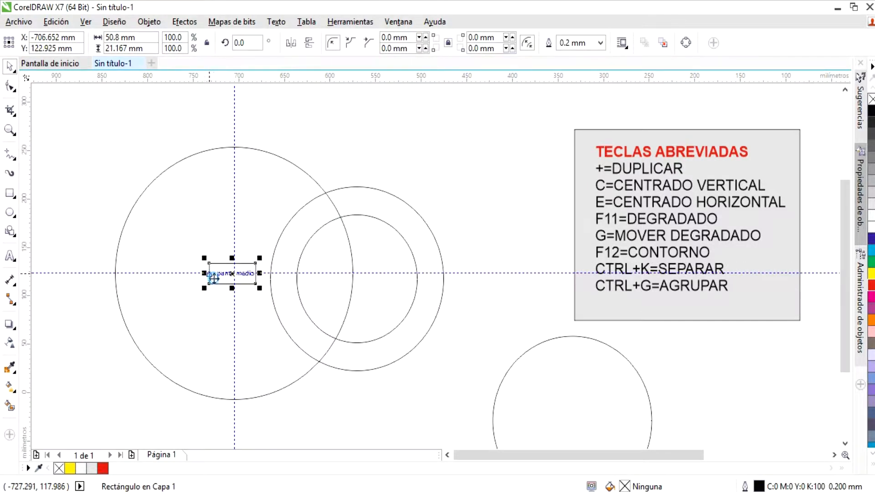
{"action": "left_click_drag", "start_coordinate": [206, 273], "coordinate": [196, 273]}
{"action": "key", "text": "Right"}
{"action": "key", "text": "Right"}
{"action": "key", "text": "Right"}
{"action": "key", "text": "Right"}
{"action": "key", "text": "Right"}
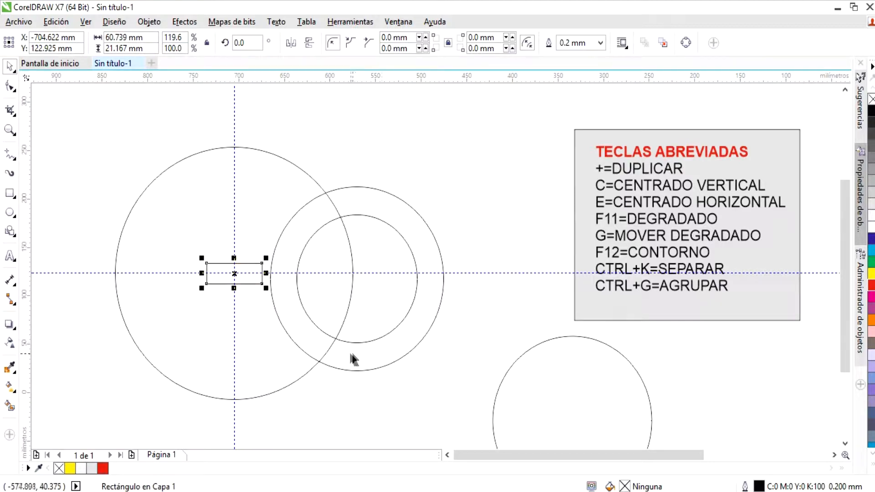
Step: Widen the rectangle to about 78 mm and re-centre it so that it reaches the ring's left edge
{"action": "left_click_drag", "start_coordinate": [200, 273], "coordinate": [186, 272]}
{"action": "key", "text": "Right"}
{"action": "key", "text": "Right"}
{"action": "key", "text": "Right"}
{"action": "key", "text": "Right"}
{"action": "key", "text": "Right"}
{"action": "key", "text": "Right"}
{"action": "key", "text": "Right"}
{"action": "key", "text": "Right"}
Step: Nudge the ring upward until its centre lies on the horizontal guideline
{"action": "left_click", "coordinate": [314, 328]}
{"action": "key", "text": "Up"}
{"action": "key", "text": "Up"}
{"action": "key", "text": "Up"}
{"action": "key", "text": "Up"}
{"action": "key", "text": "Up"}
{"action": "key", "text": "Up"}
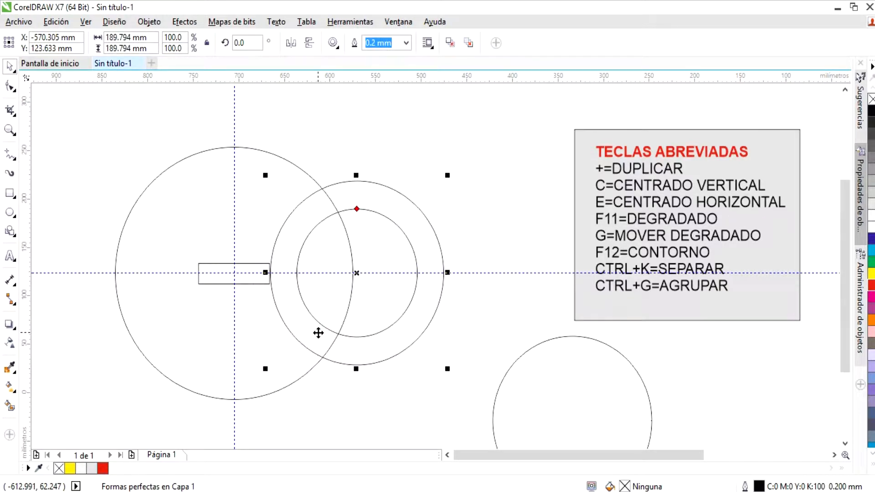
Step: Duplicate the ring and align the copy on the horizontal guideline, touching the rectangle's left end
{"action": "key", "text": "plus"}
{"action": "left_click_drag", "start_coordinate": [318, 333], "coordinate": [123, 338]}
{"action": "left_click_drag", "start_coordinate": [184, 329], "coordinate": [172, 330]}
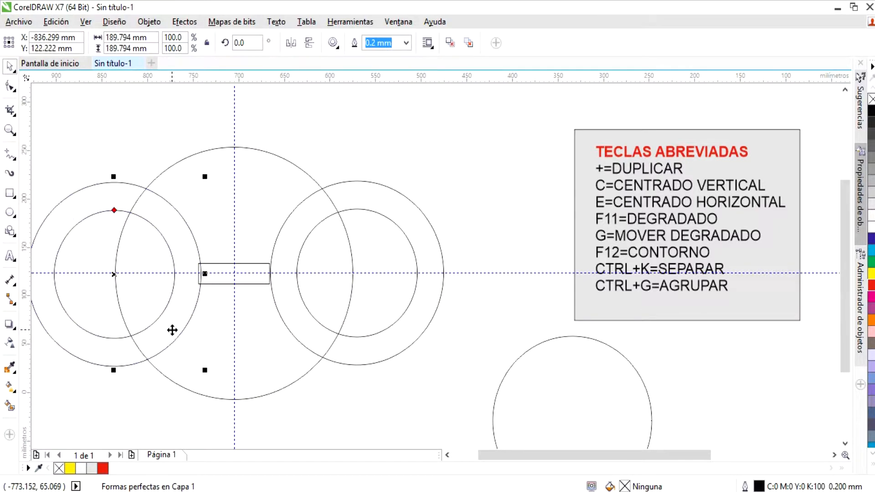
{"action": "key", "text": "Up"}
{"action": "key", "text": "Left"}
{"action": "key", "text": "Left"}
{"action": "key", "text": "Left"}
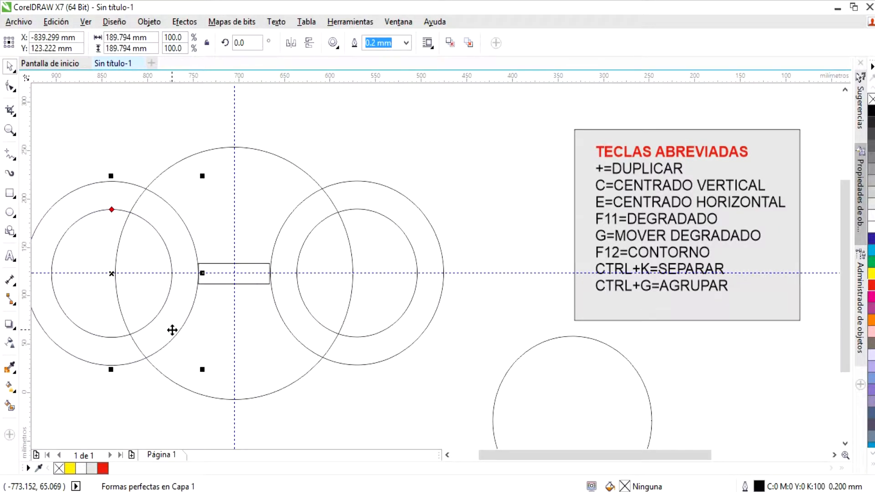
Step: Delete the small spacer rectangle between the two rings
{"action": "left_click", "coordinate": [379, 417]}
{"action": "left_click", "coordinate": [254, 282]}
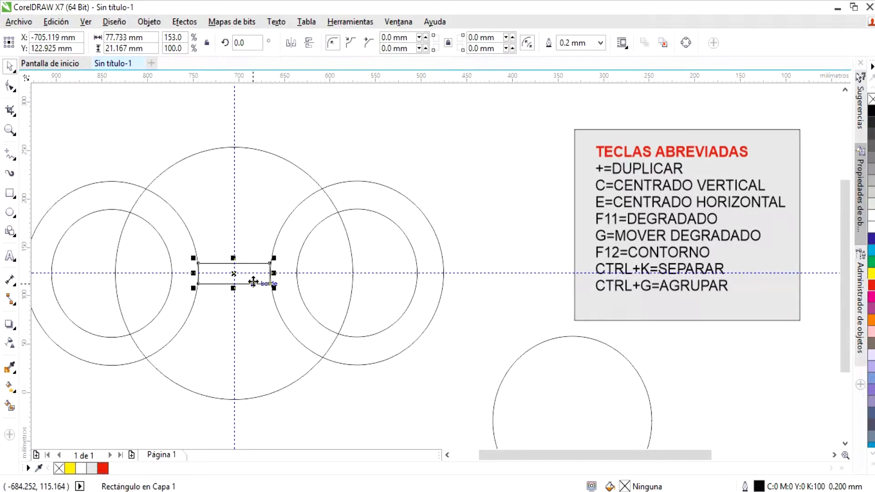
{"action": "key", "text": "Delete"}
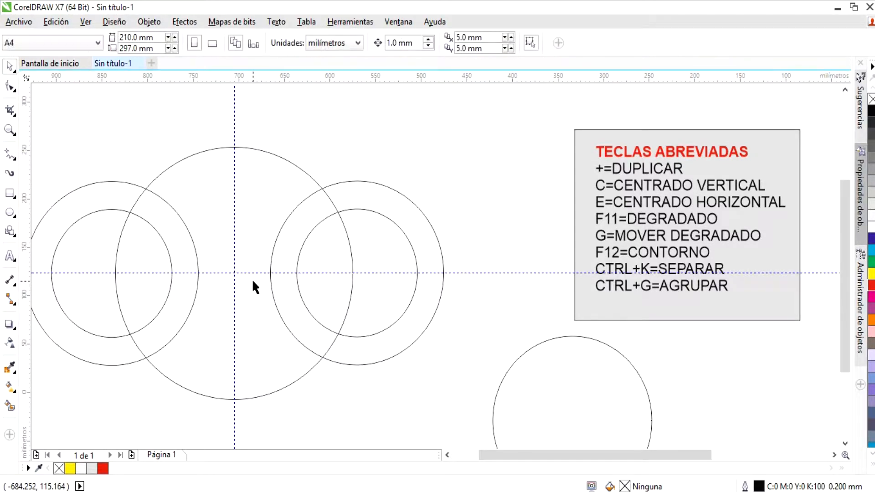
Step: Subtract both rings from the large circle with Back Minus Front
{"action": "left_click", "coordinate": [446, 454]}
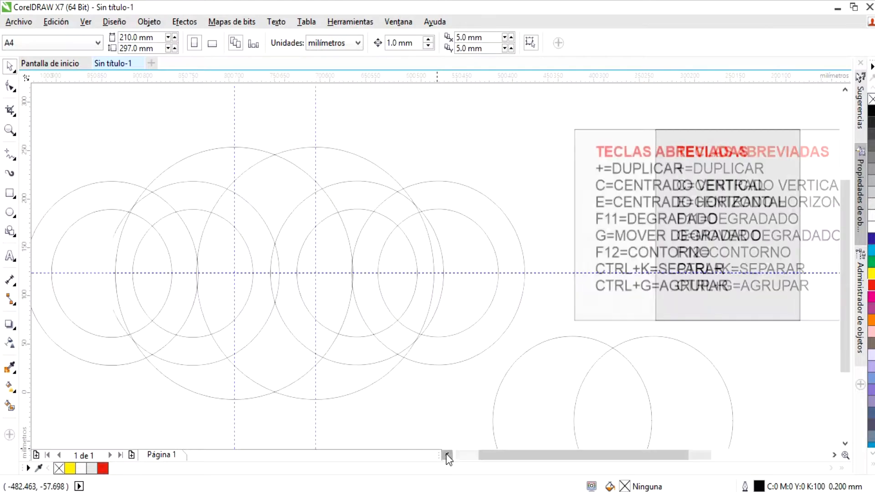
{"action": "left_click_drag", "start_coordinate": [90, 96], "coordinate": [532, 427]}
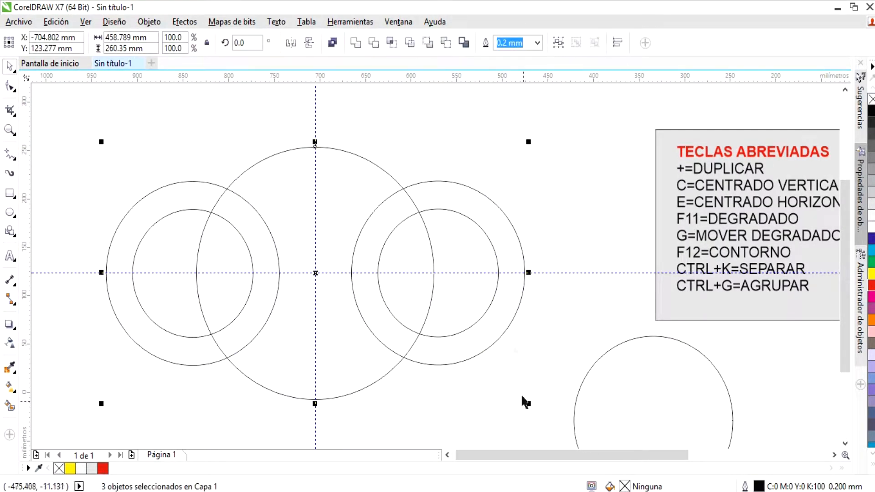
{"action": "left_click", "coordinate": [444, 43]}
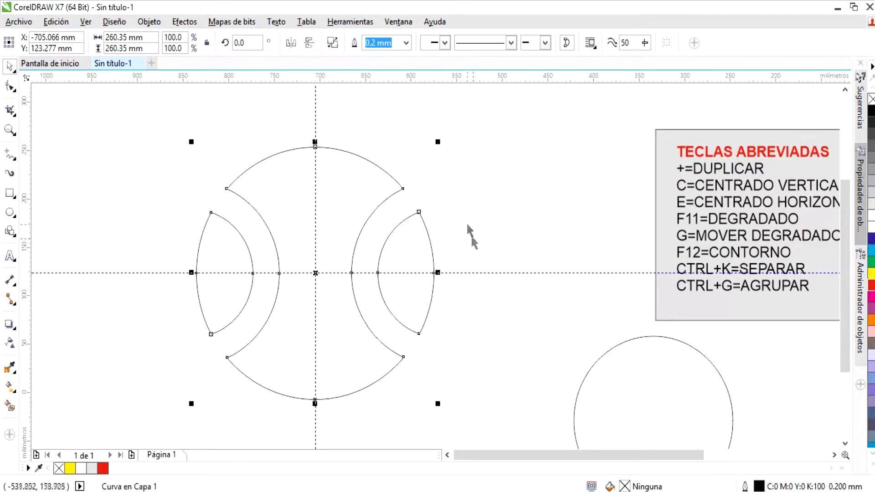
{"action": "left_click", "coordinate": [484, 265]}
Step: Break the trimmed circle's curve apart into separate pieces and fill the central piece with cyan blue
{"action": "left_click_drag", "start_coordinate": [661, 453], "coordinate": [669, 457]}
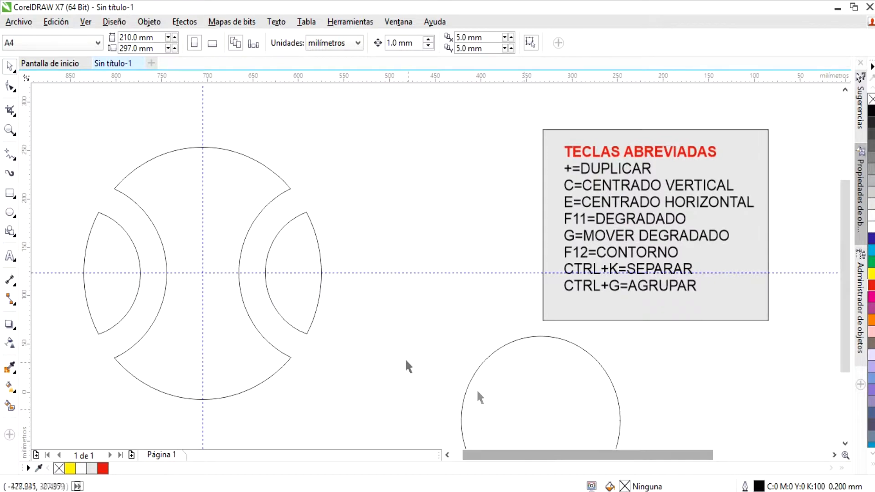
{"action": "left_click", "coordinate": [290, 271]}
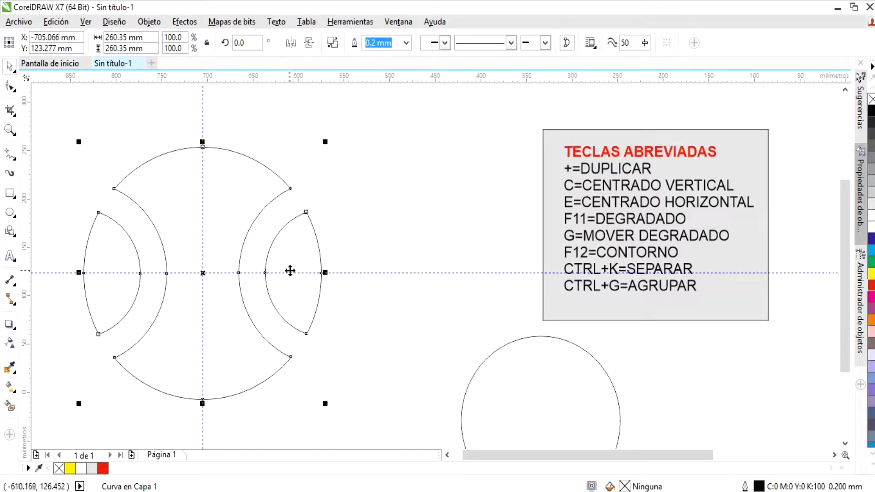
{"action": "left_click", "coordinate": [149, 21]}
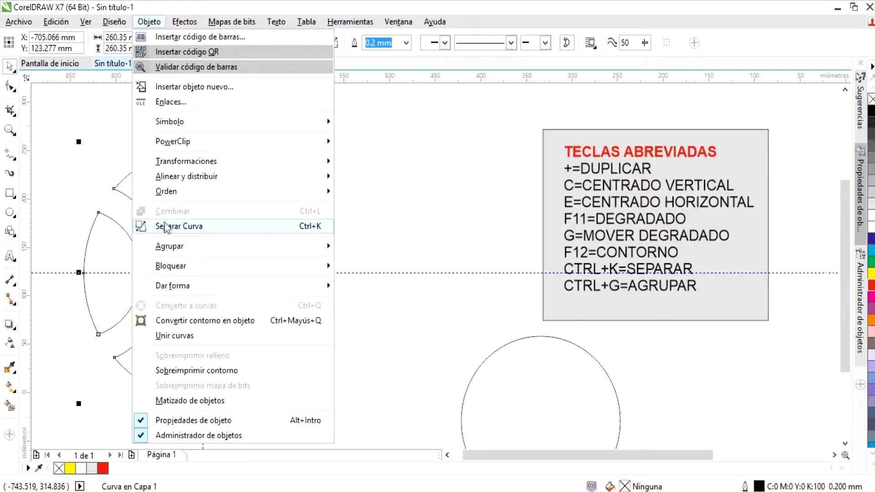
{"action": "left_click", "coordinate": [175, 227]}
{"action": "left_click", "coordinate": [367, 220]}
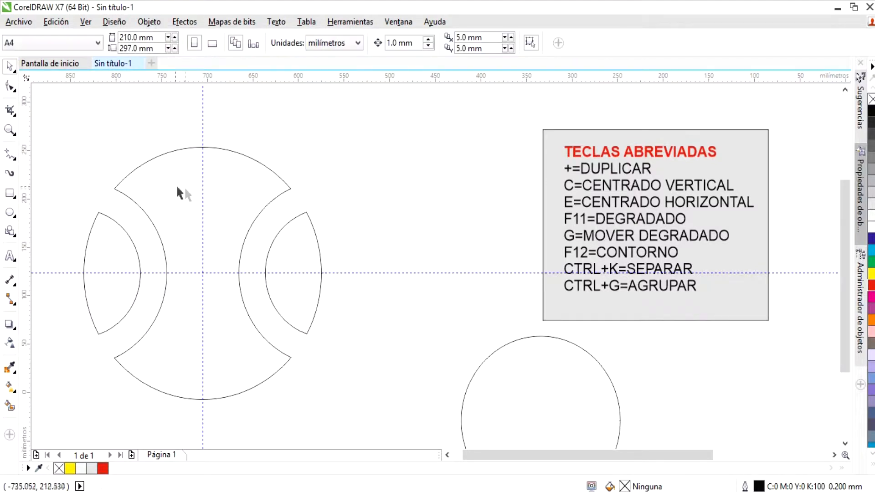
{"action": "left_click", "coordinate": [186, 190]}
{"action": "left_click", "coordinate": [871, 250]}
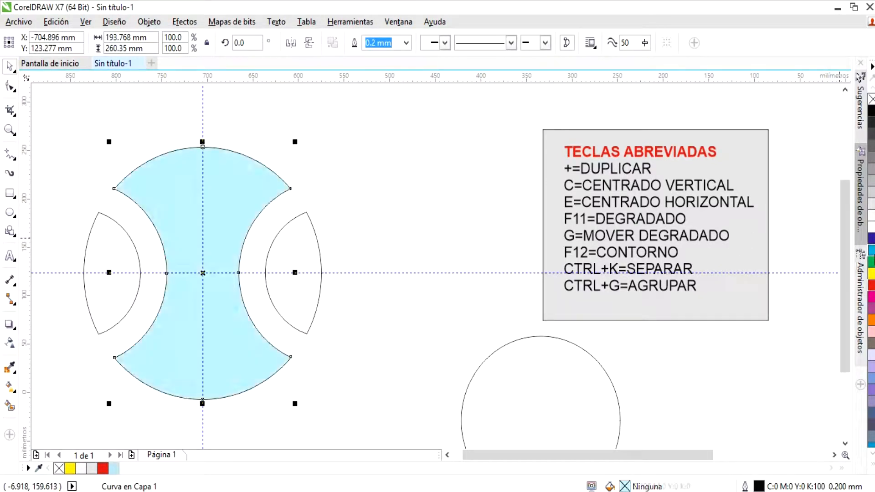
Step: Fill the right and left side pieces of the trimmed circle with green
{"action": "left_click", "coordinate": [303, 257]}
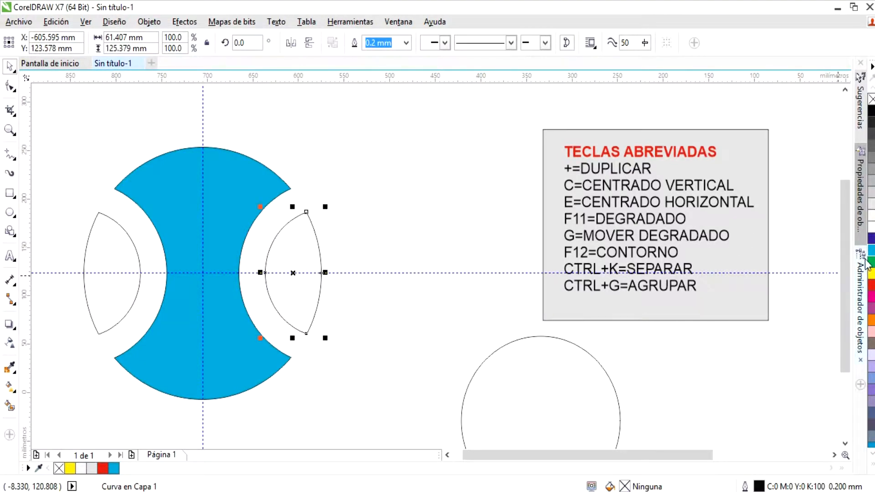
{"action": "left_click_drag", "start_coordinate": [871, 263], "coordinate": [310, 269]}
{"action": "left_click", "coordinate": [129, 257]}
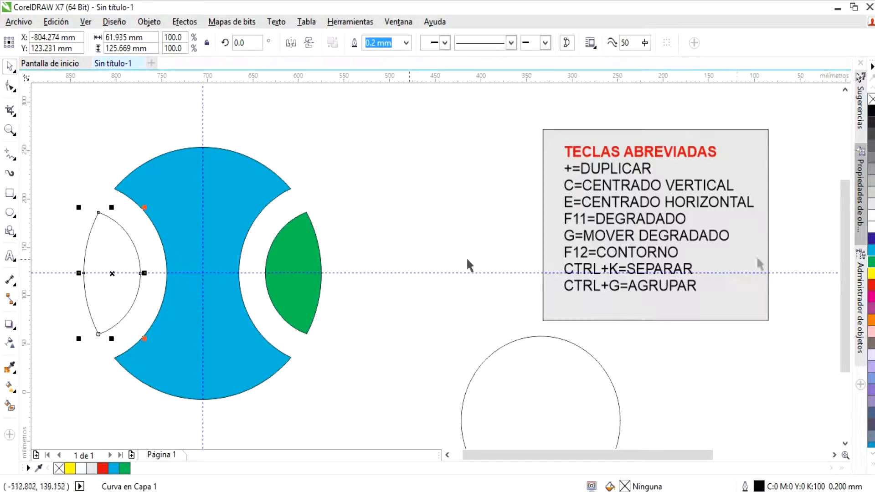
{"action": "left_click", "coordinate": [871, 261]}
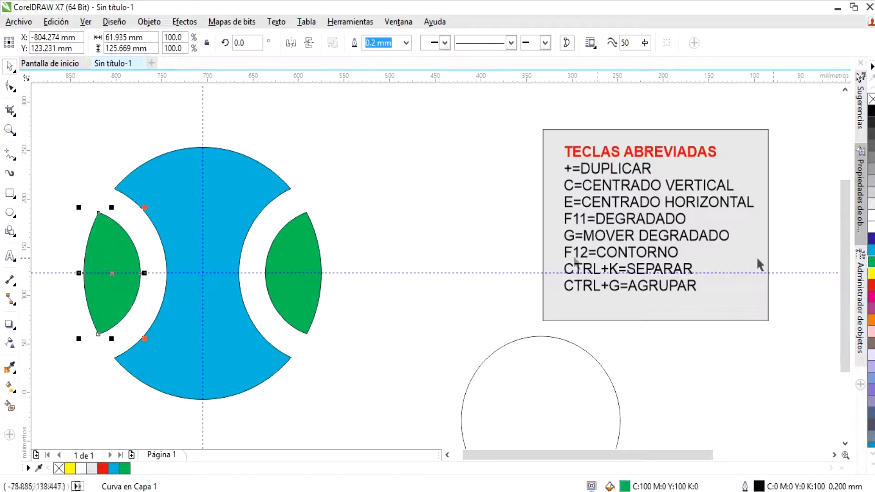
{"action": "left_click", "coordinate": [363, 307]}
Step: Delete the left side piece of the trimmed circle
{"action": "left_click", "coordinate": [124, 290]}
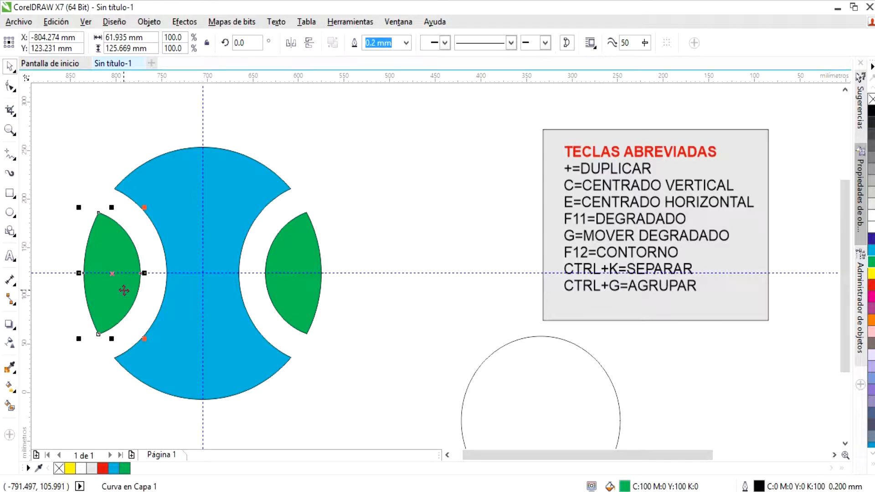
{"action": "key", "text": "Delete"}
Step: Move the right side piece away from the blue shape into empty space and fill it with yellow
{"action": "left_click", "coordinate": [311, 303]}
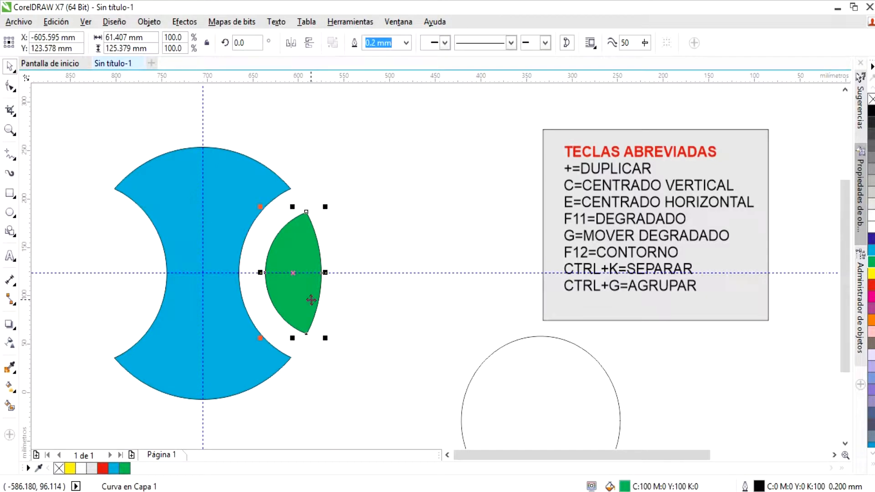
{"action": "left_click_drag", "start_coordinate": [312, 300], "coordinate": [433, 274]}
{"action": "left_click", "coordinate": [871, 272]}
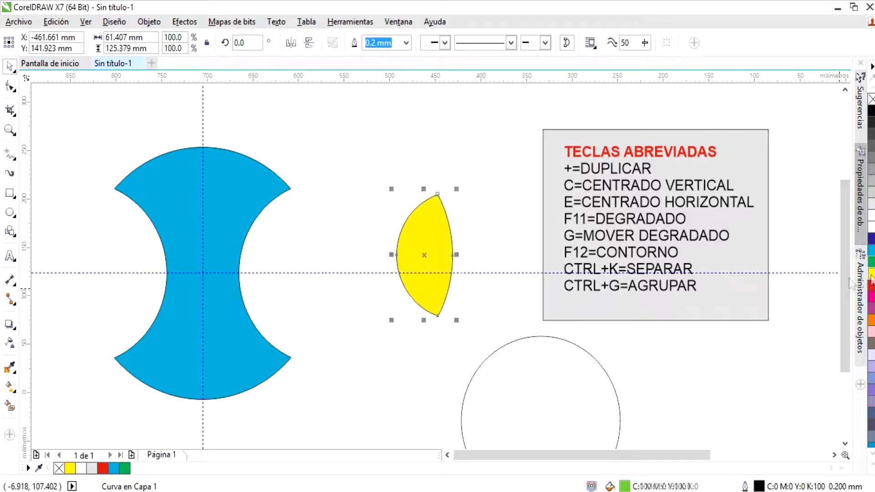
Step: Apply an inside contour to the yellow piece with one step and an offset of 4 mm
{"action": "left_click", "coordinate": [9, 326]}
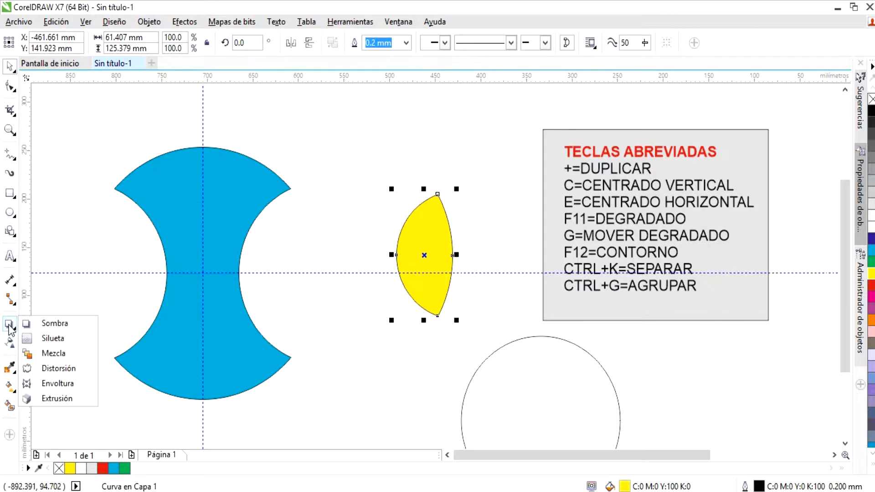
{"action": "left_click", "coordinate": [54, 338]}
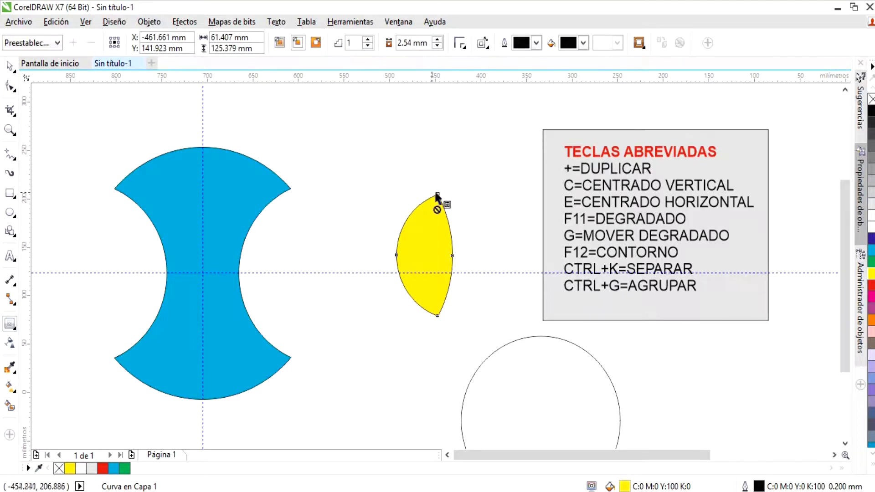
{"action": "left_click_drag", "start_coordinate": [436, 190], "coordinate": [434, 204]}
{"action": "left_click_drag", "start_coordinate": [413, 42], "coordinate": [378, 43]}
{"action": "type", "text": "5"}
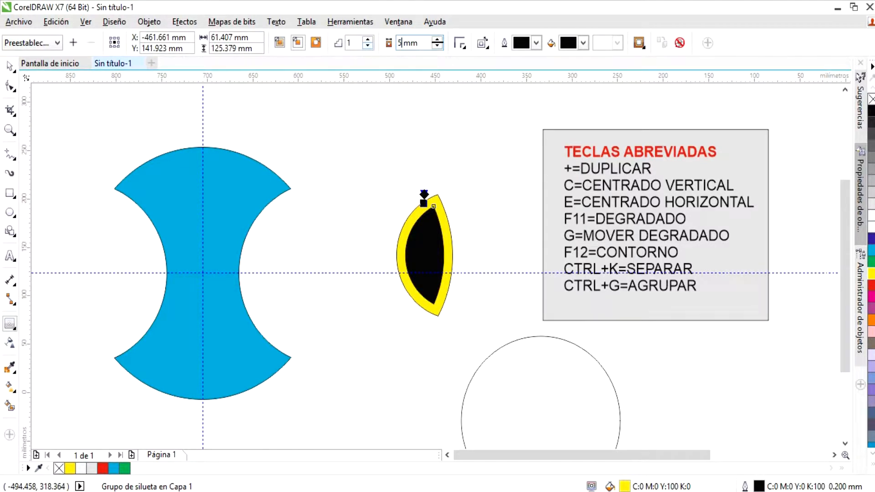
{"action": "key", "text": "Return"}
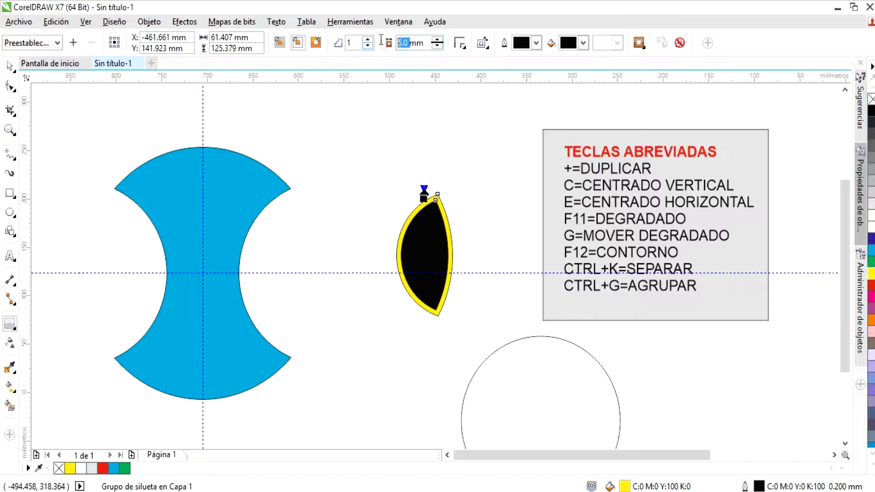
{"action": "type", "text": "4"}
{"action": "key", "text": "Return"}
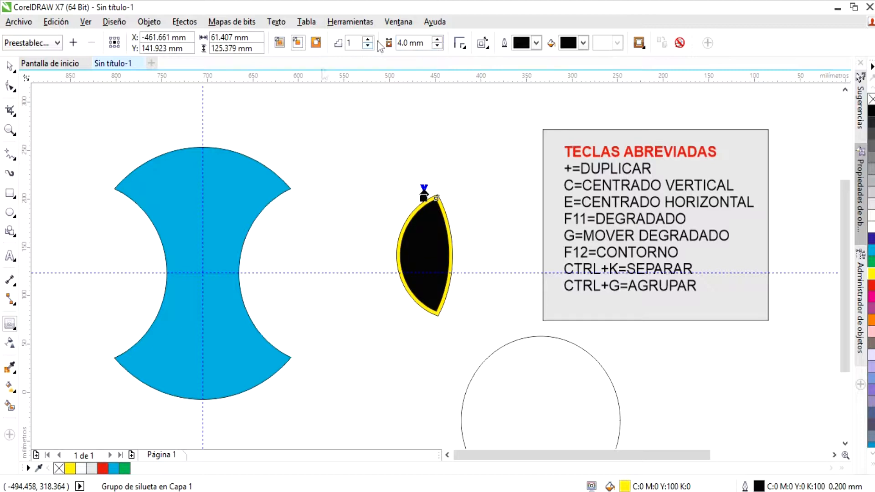
Step: Break the contour group apart and move the black inner shape off the yellow piece into the space beside it
{"action": "left_click", "coordinate": [10, 67]}
{"action": "left_click", "coordinate": [319, 226]}
{"action": "left_click_drag", "start_coordinate": [408, 238], "coordinate": [372, 237]}
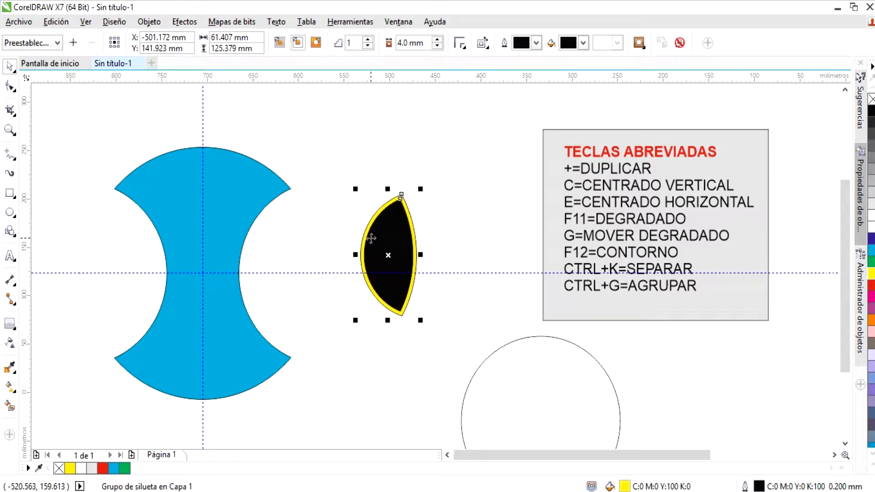
{"action": "left_click_drag", "start_coordinate": [342, 162], "coordinate": [426, 334]}
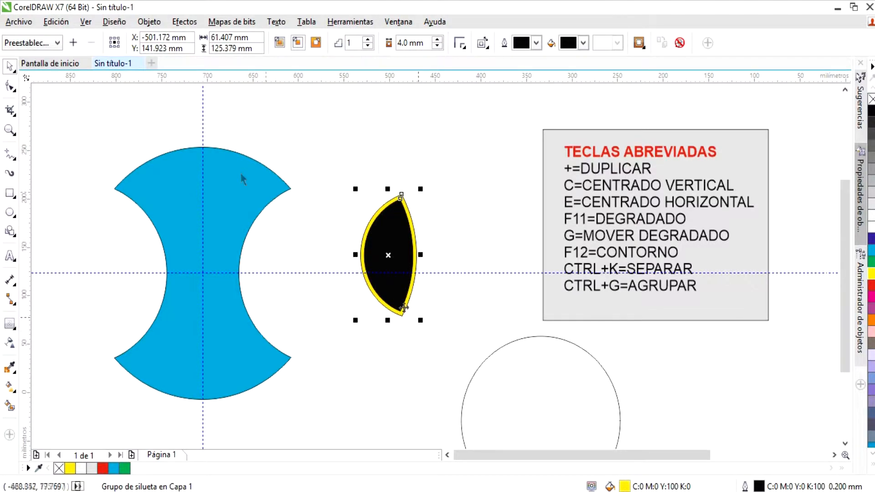
{"action": "left_click", "coordinate": [149, 21]}
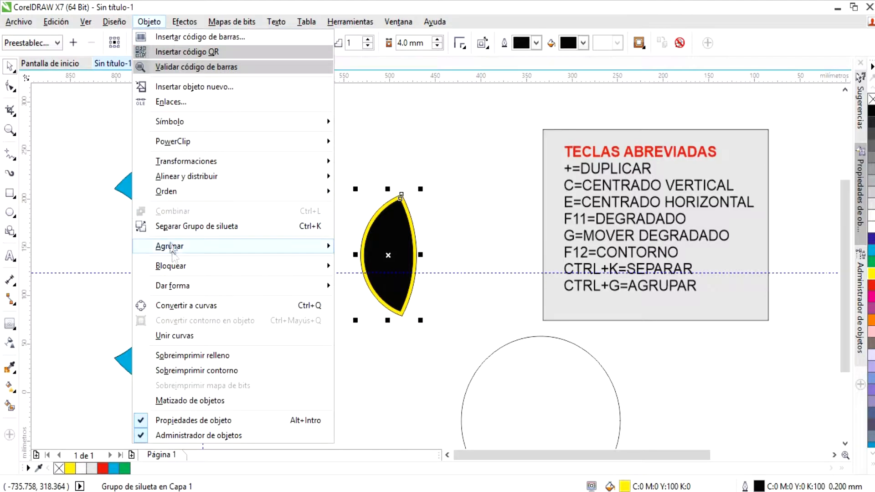
{"action": "left_click", "coordinate": [236, 229]}
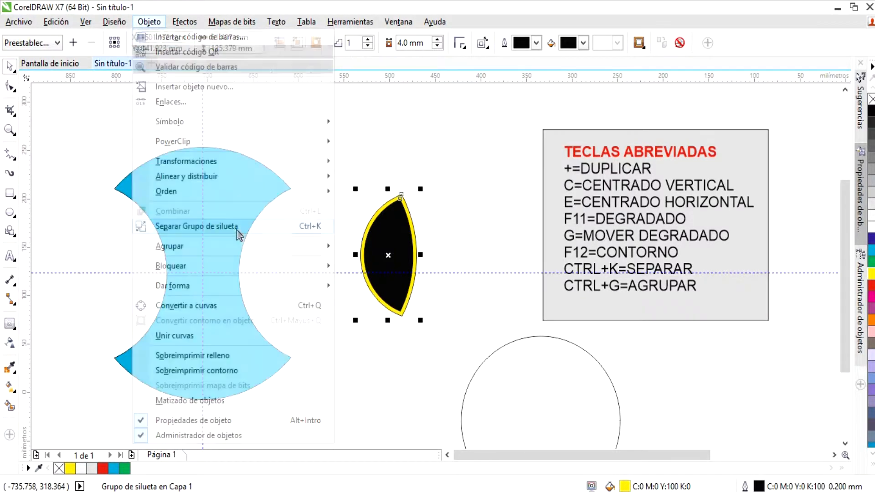
{"action": "left_click_drag", "start_coordinate": [391, 246], "coordinate": [464, 249]}
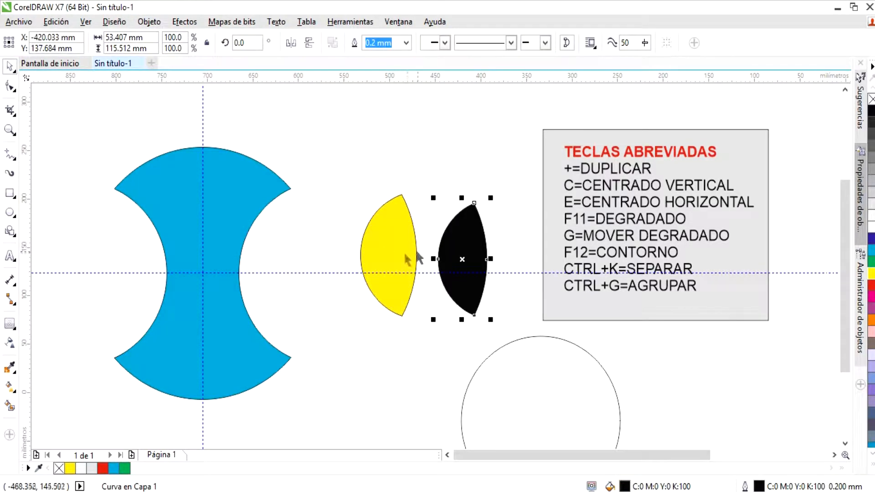
Step: Duplicate the yellow piece twice and spread the copies out in the empty space around it
{"action": "left_click", "coordinate": [386, 259]}
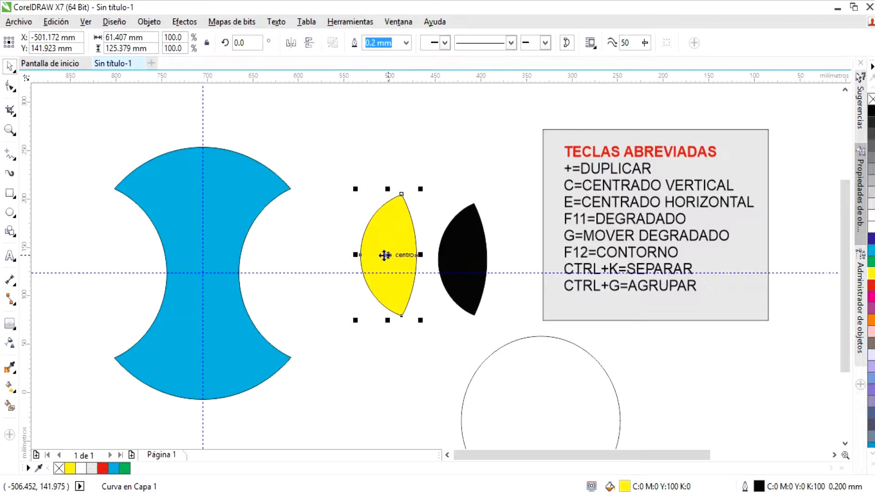
{"action": "left_click_drag", "start_coordinate": [385, 255], "coordinate": [363, 256]}
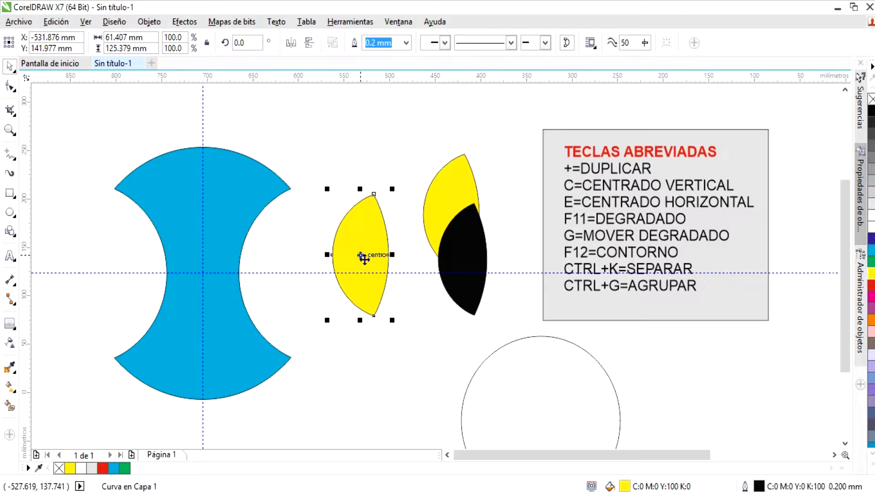
{"action": "left_click_drag", "start_coordinate": [363, 258], "coordinate": [315, 159]}
Step: Place a copy of the black shape inside the middle yellow piece and subtract it to leave a thin yellow ring
{"action": "left_click", "coordinate": [466, 258]}
{"action": "left_click_drag", "start_coordinate": [466, 258], "coordinate": [489, 282]}
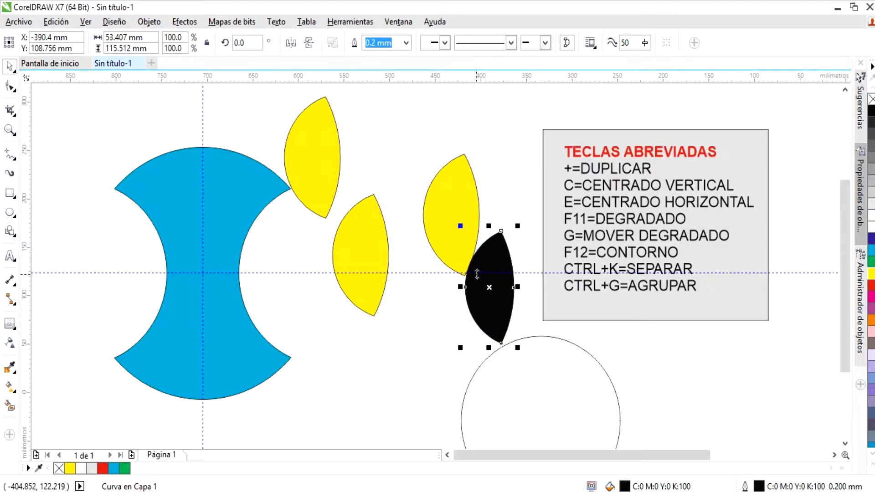
{"action": "left_click_drag", "start_coordinate": [495, 261], "coordinate": [366, 231]}
{"action": "key", "text": "Up"}
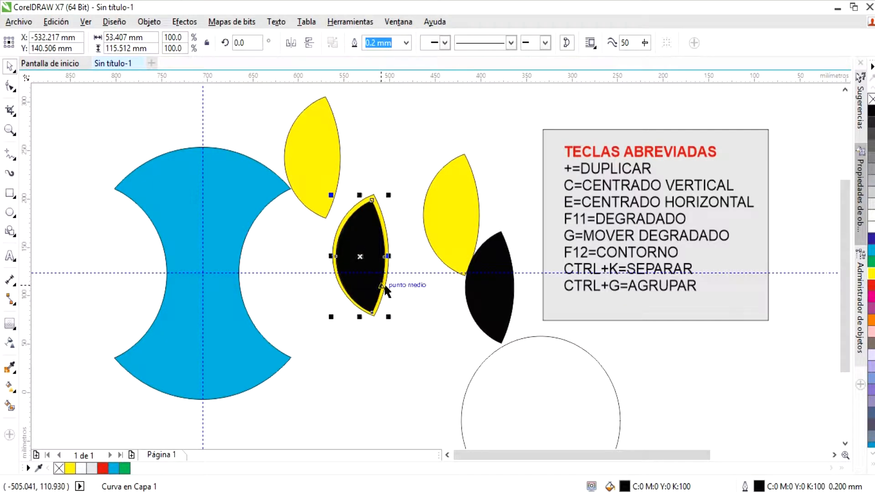
{"action": "left_click_drag", "start_coordinate": [405, 345], "coordinate": [328, 188]}
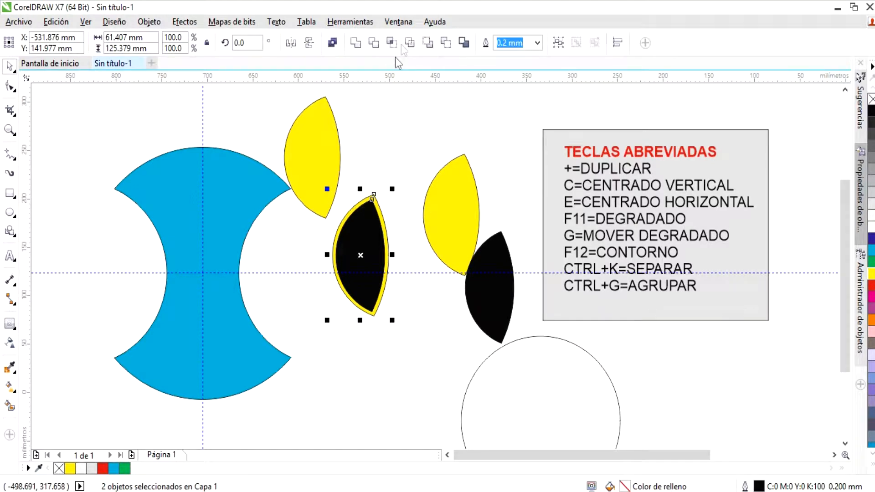
{"action": "left_click", "coordinate": [444, 44]}
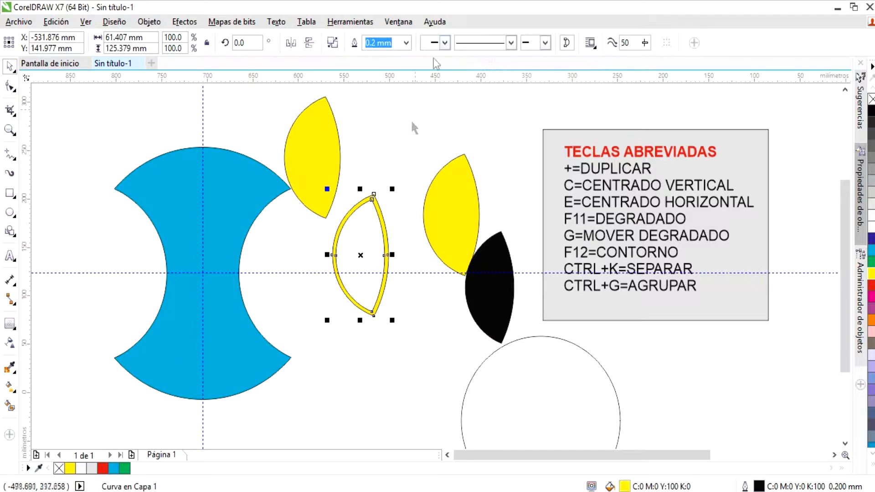
Step: Move the yellow ring next to the key list and bring the two full yellow pieces together so they overlap
{"action": "left_click_drag", "start_coordinate": [386, 254], "coordinate": [536, 196]}
{"action": "left_click_drag", "start_coordinate": [454, 223], "coordinate": [395, 255]}
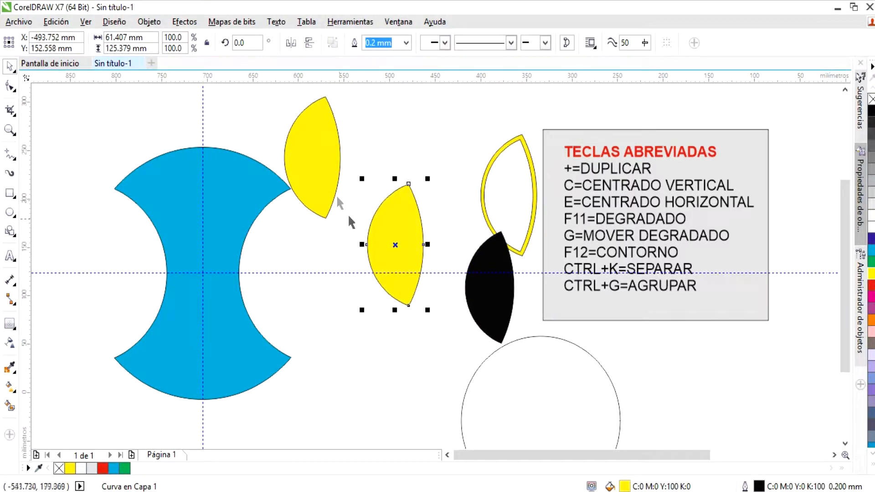
{"action": "left_click_drag", "start_coordinate": [329, 173], "coordinate": [379, 257]}
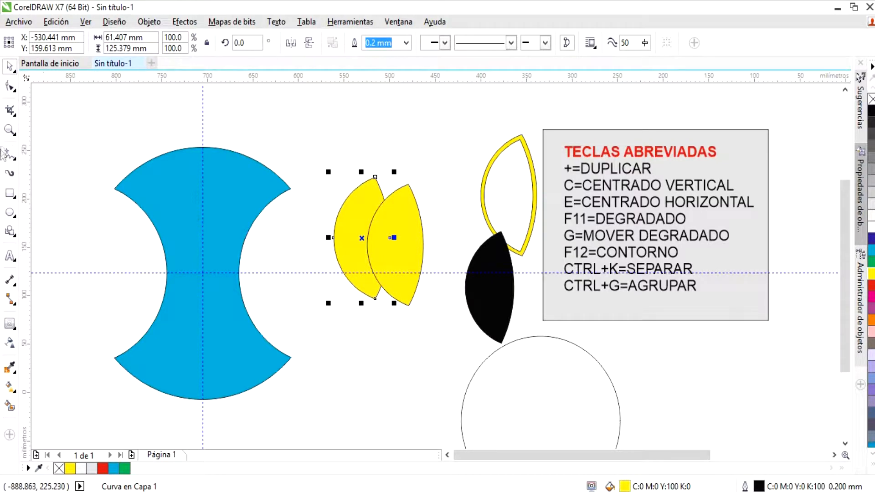
Step: Move the left node of the rear yellow piece 5 mm outward and fill that piece with magenta
{"action": "left_click", "coordinate": [11, 86]}
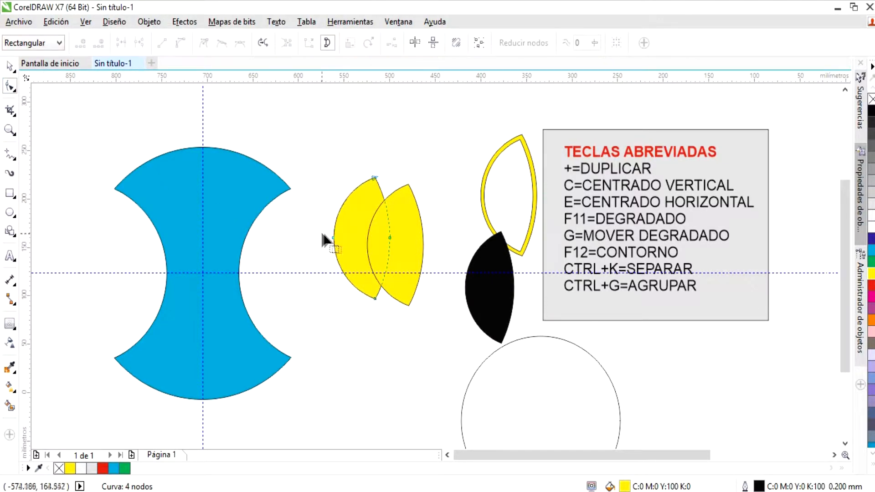
{"action": "left_click", "coordinate": [332, 237]}
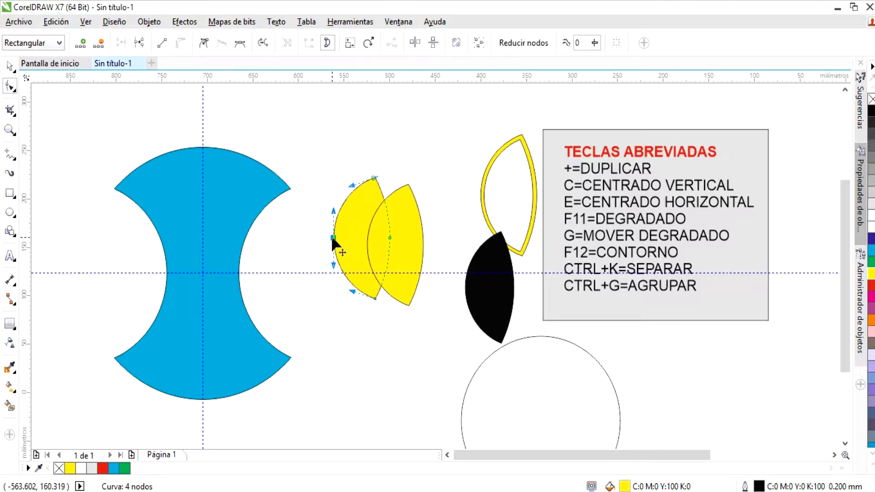
{"action": "key", "text": "Left"}
{"action": "key", "text": "Left"}
{"action": "key", "text": "Left"}
{"action": "key", "text": "Left"}
{"action": "key", "text": "Left"}
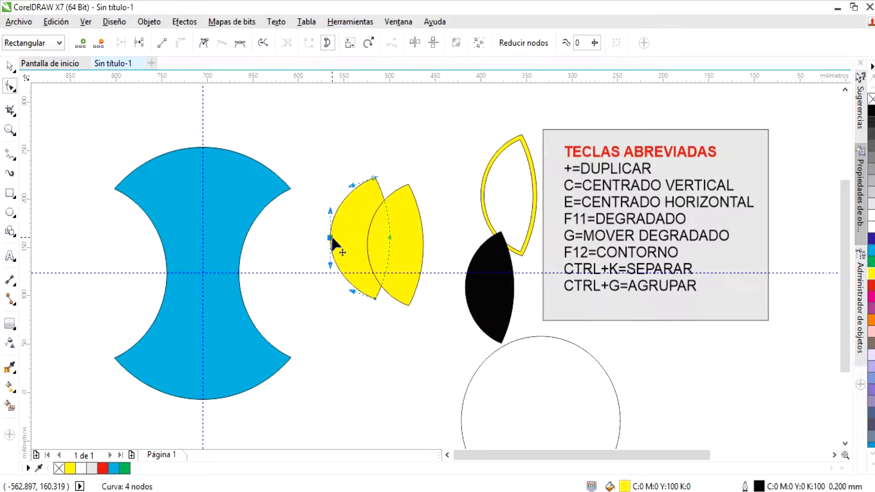
{"action": "left_click", "coordinate": [9, 66]}
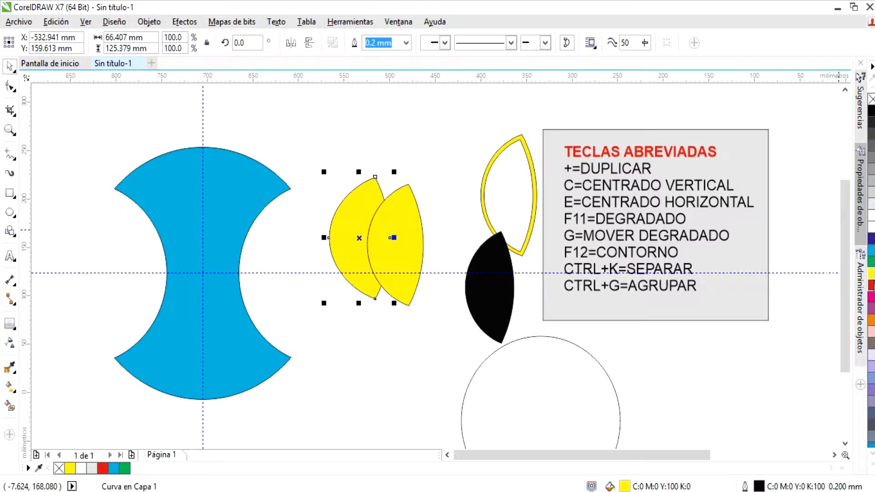
{"action": "left_click", "coordinate": [871, 297]}
Step: Shift the front yellow piece over the magenta one and align their centres along a common vertical axis
{"action": "left_click", "coordinate": [406, 256]}
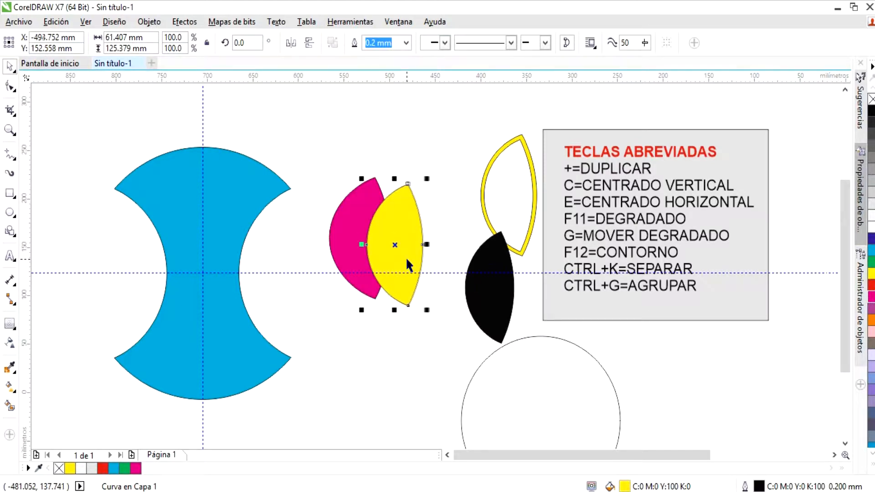
{"action": "key", "text": "Left"}
{"action": "key", "text": "Left"}
{"action": "key", "text": "Left"}
{"action": "key", "text": "Left"}
{"action": "key", "text": "Left"}
{"action": "key", "text": "Left"}
{"action": "key", "text": "Left"}
{"action": "key", "text": "Left"}
{"action": "key", "text": "Left"}
{"action": "key", "text": "Left"}
{"action": "key", "text": "Left"}
{"action": "left_click_drag", "start_coordinate": [315, 160], "coordinate": [422, 320]}
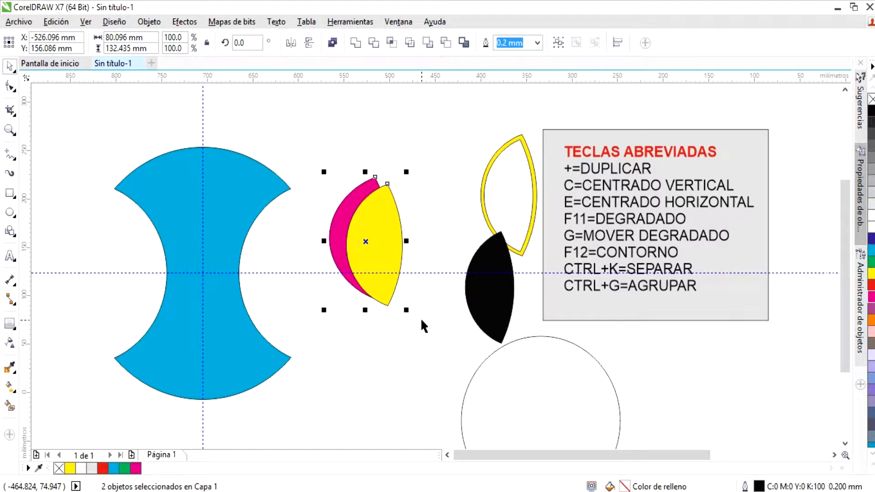
{"action": "key", "text": "c"}
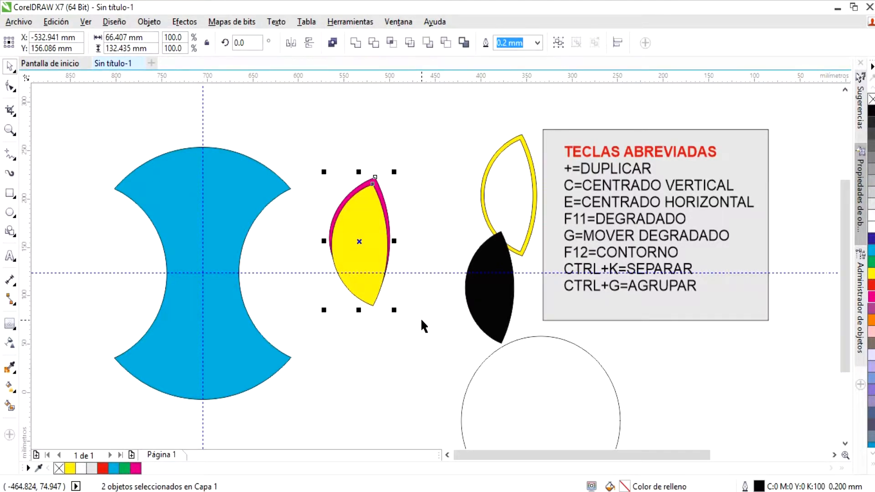
Step: Nudge the yellow piece up and right until its pointed ends coincide with those of the magenta piece
{"action": "left_click", "coordinate": [415, 318]}
{"action": "left_click", "coordinate": [363, 285]}
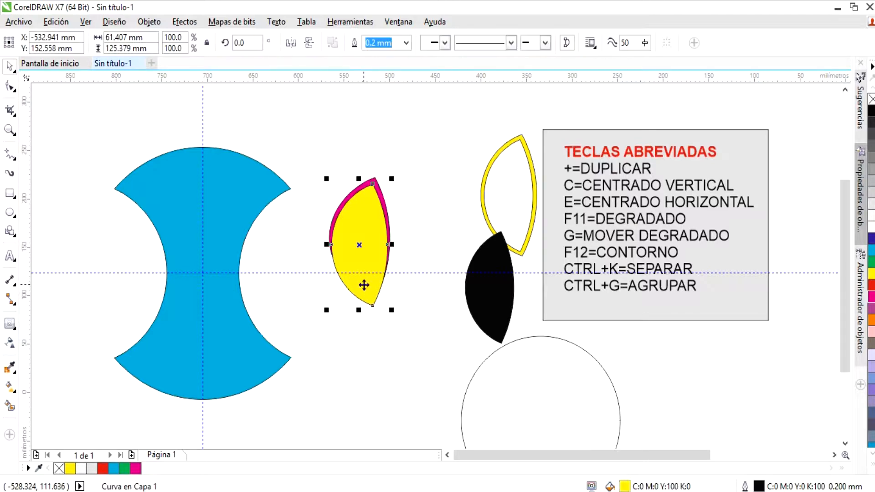
{"action": "key", "text": "Up"}
{"action": "key", "text": "Up"}
{"action": "key", "text": "Up"}
{"action": "key", "text": "Up"}
{"action": "key", "text": "Up"}
{"action": "key", "text": "Right"}
{"action": "key", "text": "Right"}
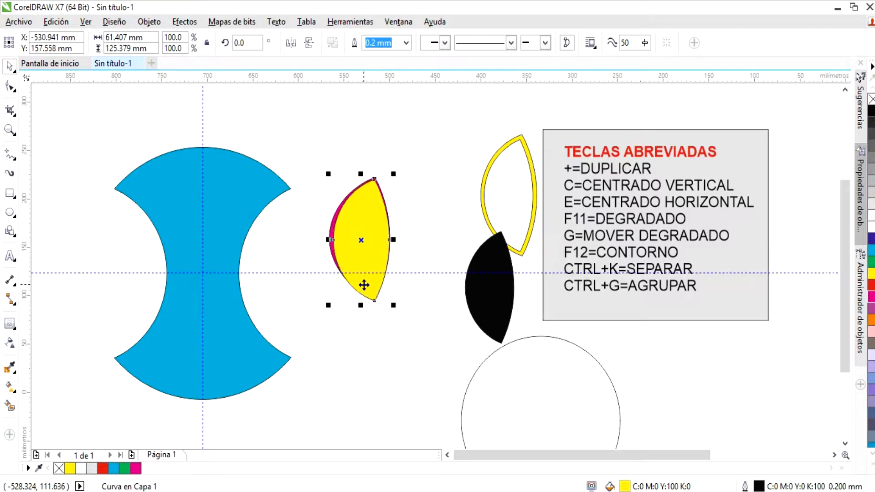
{"action": "left_click", "coordinate": [384, 316]}
{"action": "left_click", "coordinate": [373, 286]}
{"action": "left_click_drag", "start_coordinate": [306, 152], "coordinate": [411, 338]}
{"action": "left_click", "coordinate": [411, 339]}
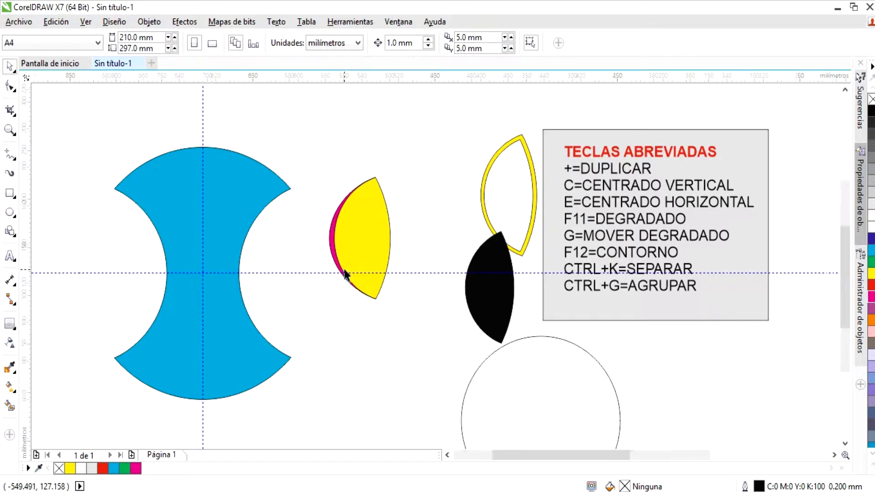
Step: Subtract the front yellow piece from the magenta shape behind it to leave a thin crescent
{"action": "scroll", "coordinate": [346, 276], "scroll_direction": "up", "scroll_amount": 2}
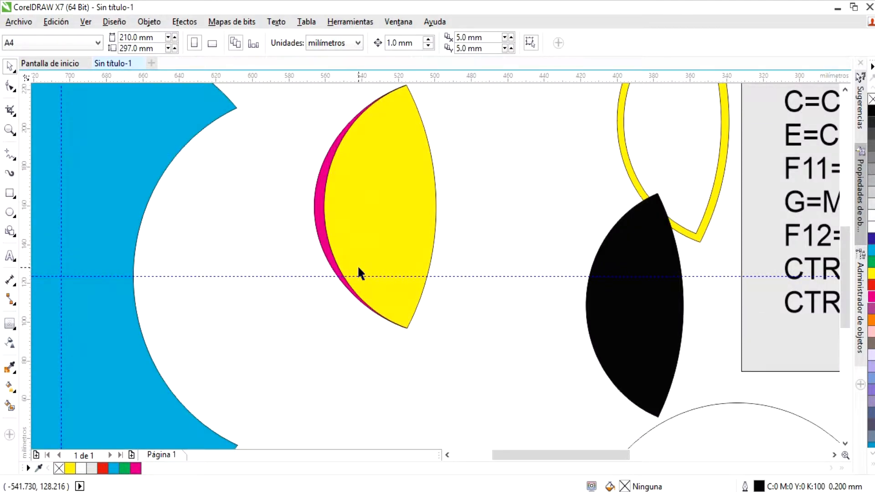
{"action": "left_click", "coordinate": [372, 221]}
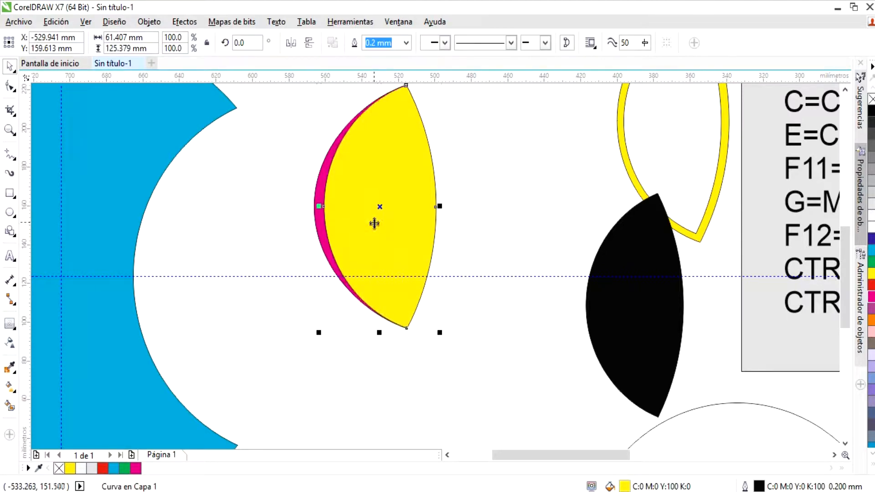
{"action": "scroll", "coordinate": [390, 293], "scroll_direction": "up", "scroll_amount": 2}
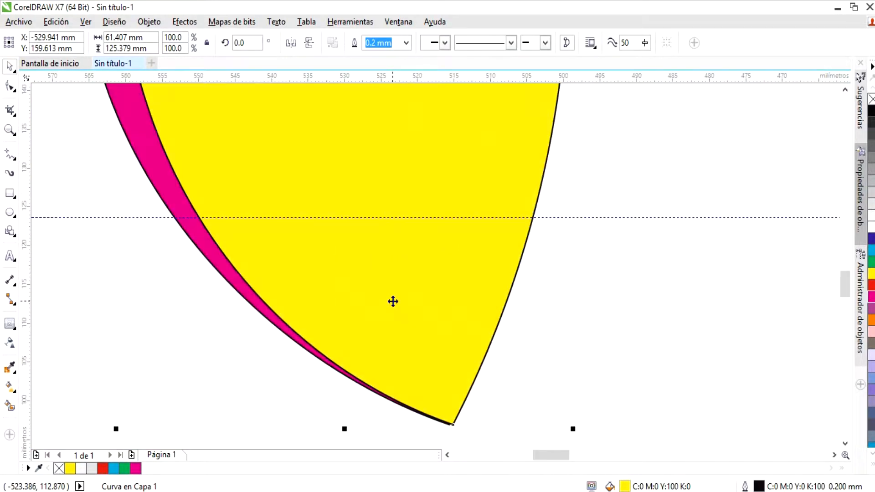
{"action": "scroll", "coordinate": [392, 301], "scroll_direction": "down", "scroll_amount": 2}
{"action": "scroll", "coordinate": [393, 301], "scroll_direction": "down", "scroll_amount": 2}
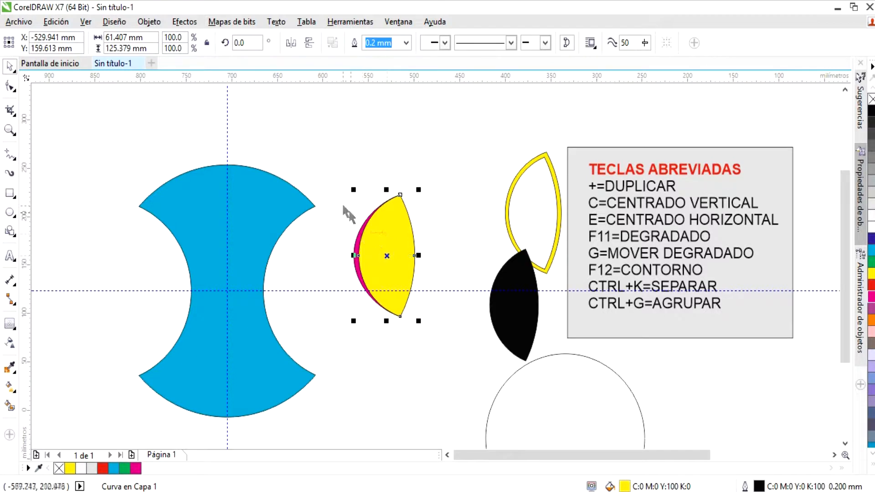
{"action": "left_click", "coordinate": [336, 182]}
{"action": "left_click_drag", "start_coordinate": [338, 171], "coordinate": [425, 335]}
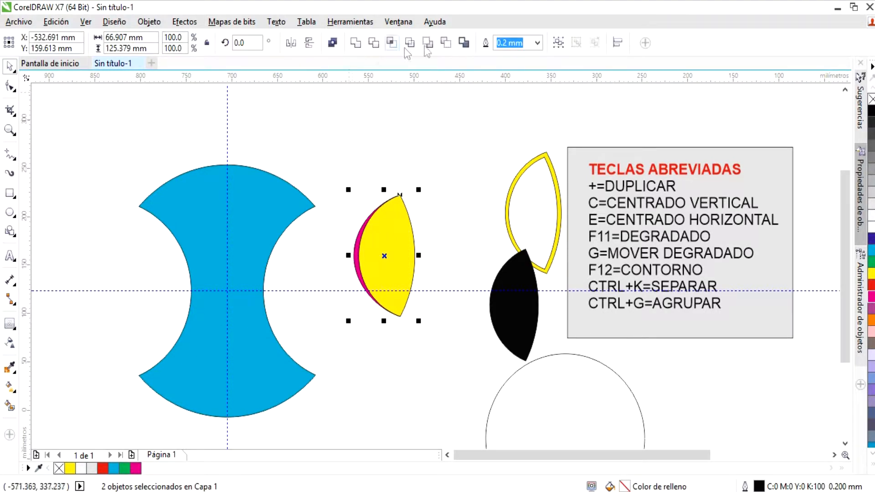
{"action": "left_click", "coordinate": [448, 45]}
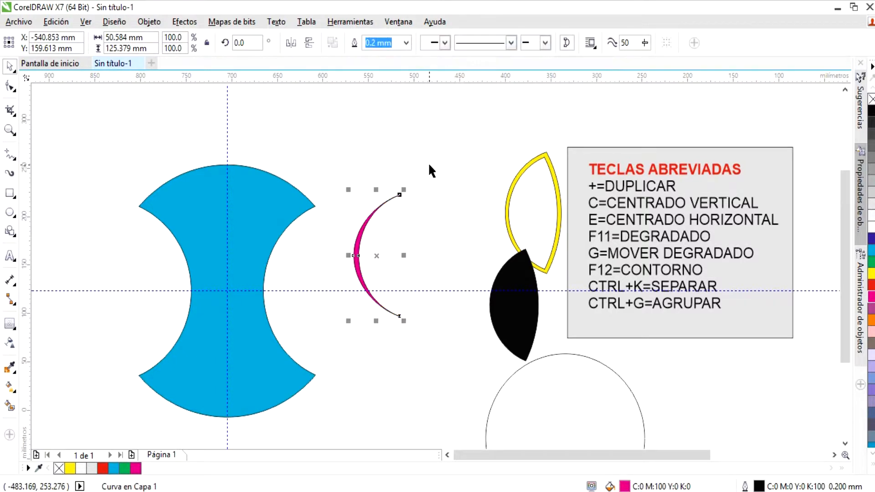
Step: Arrange the yellow ring and the black shape in a row beside the magenta crescent
{"action": "left_click", "coordinate": [370, 237]}
{"action": "left_click", "coordinate": [371, 237]}
{"action": "left_click_drag", "start_coordinate": [510, 232], "coordinate": [424, 250]}
{"action": "left_click_drag", "start_coordinate": [510, 305], "coordinate": [502, 236]}
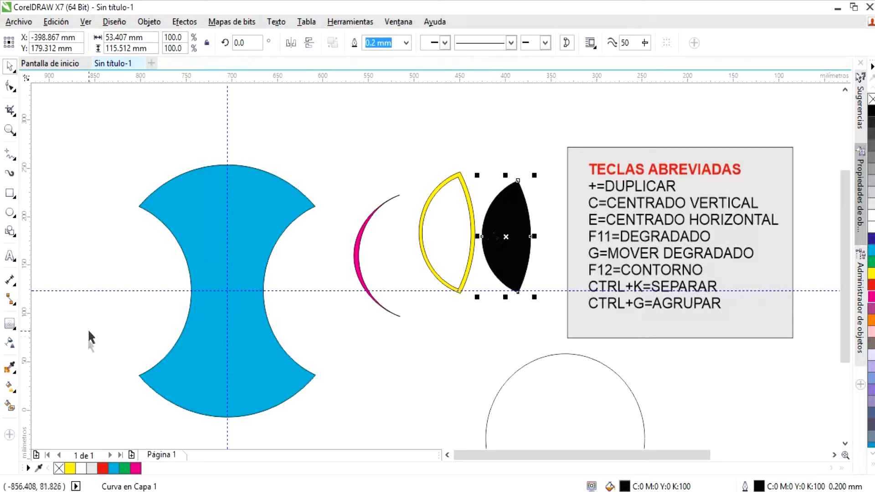
Step: Apply a linear gradient fill to the black shape and change its starting colour to bright yellowish green
{"action": "key", "text": "F11"}
{"action": "left_click_drag", "start_coordinate": [442, 140], "coordinate": [711, 113]}
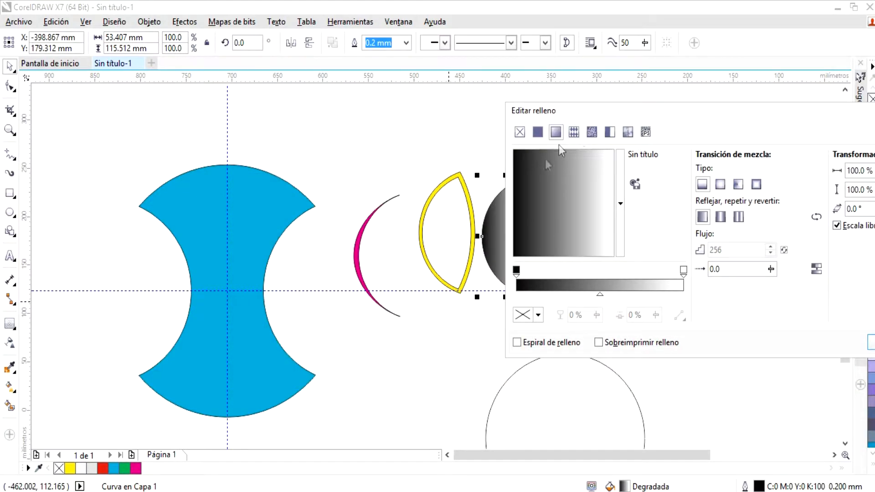
{"action": "left_click", "coordinate": [519, 271]}
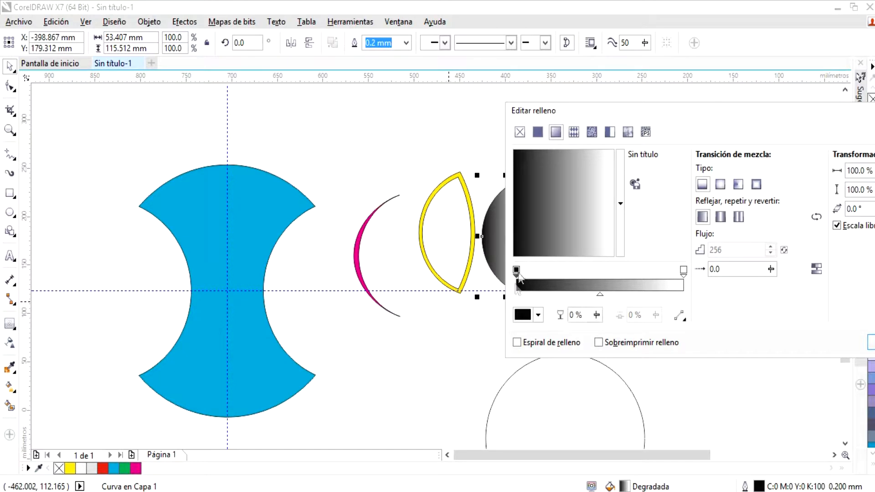
{"action": "left_click", "coordinate": [538, 315]}
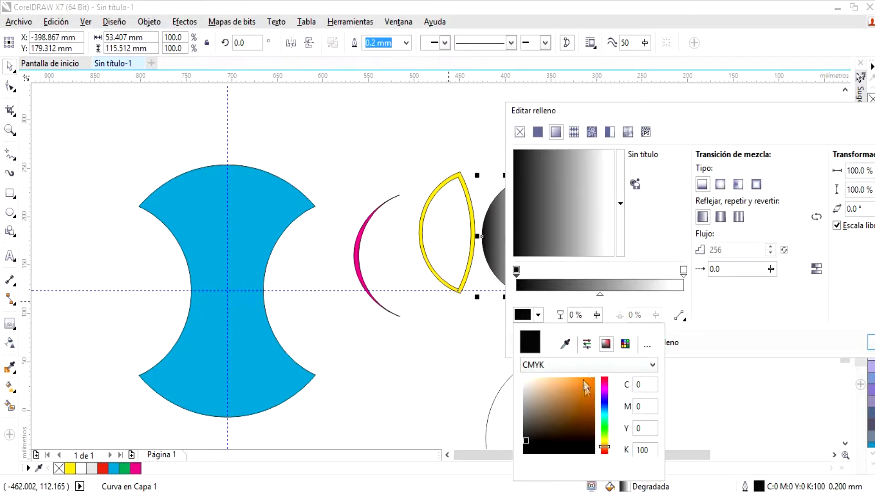
{"action": "left_click", "coordinate": [604, 428]}
{"action": "left_click_drag", "start_coordinate": [586, 389], "coordinate": [574, 381]}
{"action": "left_click", "coordinate": [717, 322]}
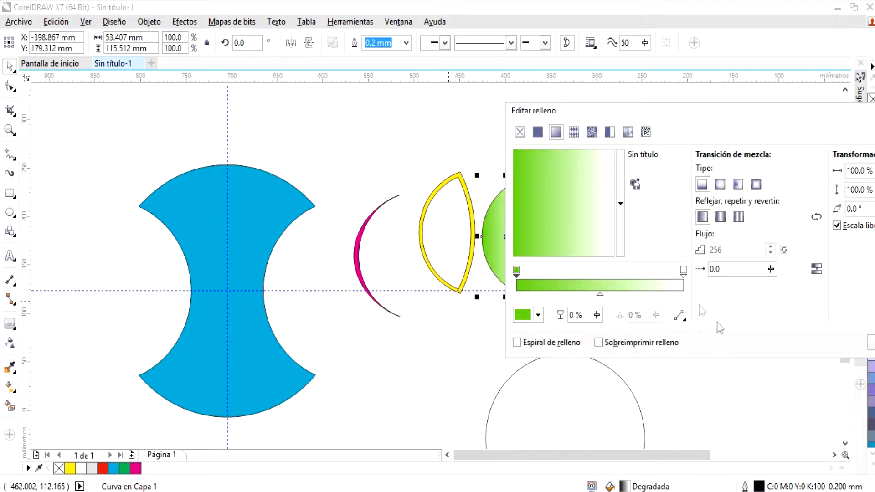
Step: Set the gradient's end colour to dark green #08801E and apply the fill to the shape
{"action": "left_click", "coordinate": [684, 270]}
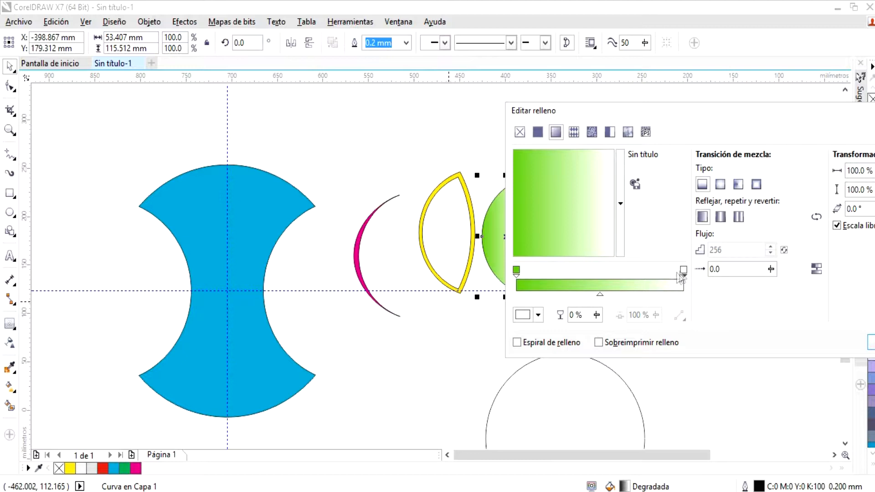
{"action": "left_click", "coordinate": [520, 315]}
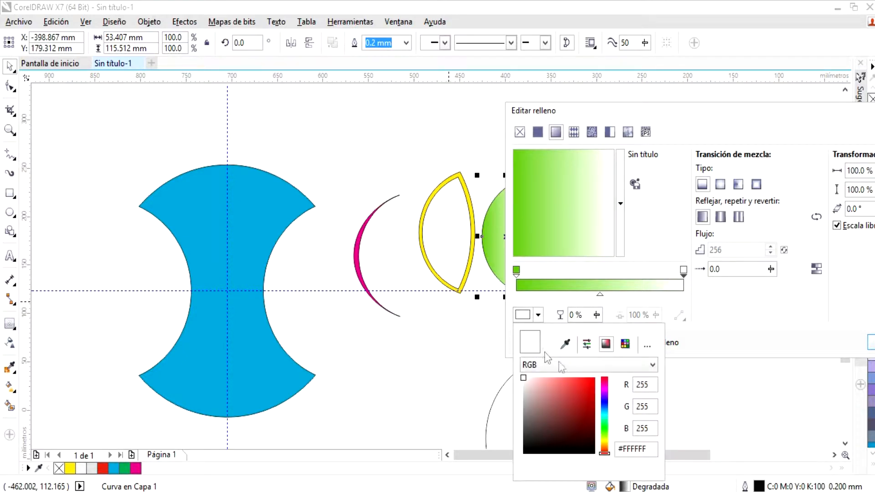
{"action": "left_click_drag", "start_coordinate": [603, 423], "coordinate": [590, 415]}
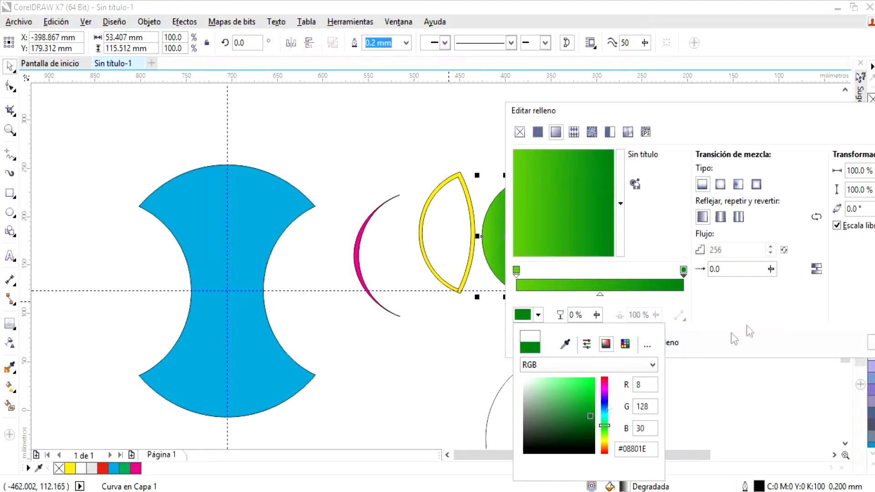
{"action": "left_click", "coordinate": [743, 114]}
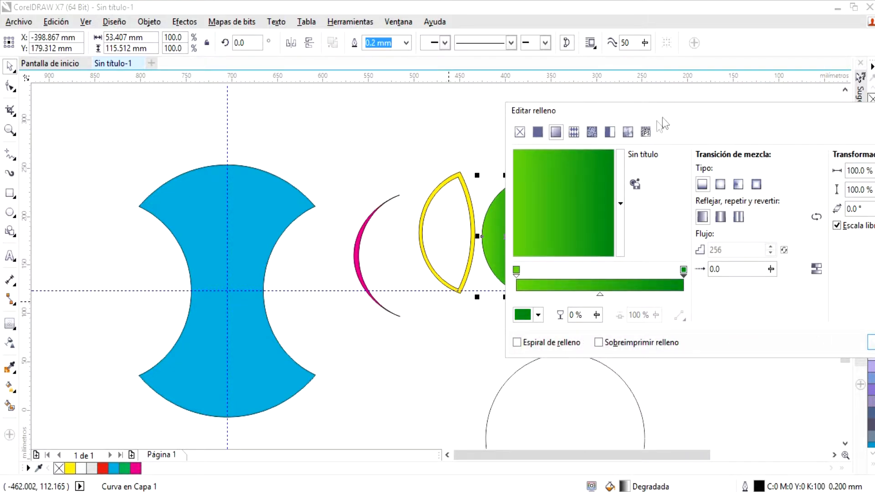
{"action": "left_click_drag", "start_coordinate": [674, 111], "coordinate": [524, 109]}
{"action": "left_click", "coordinate": [741, 340]}
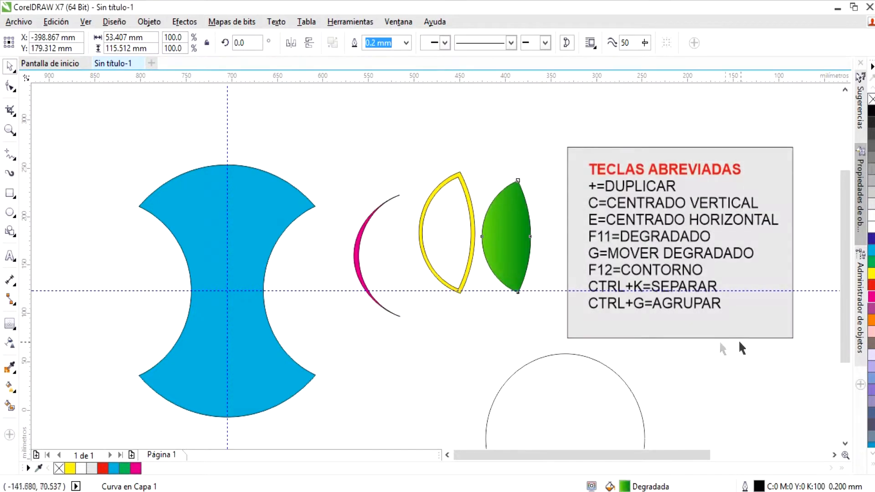
Step: Stretch the green shape's gradient slightly past its right edge and shift the blend midpoint towards the dark green end
{"action": "left_click", "coordinate": [464, 346]}
{"action": "left_click", "coordinate": [519, 253]}
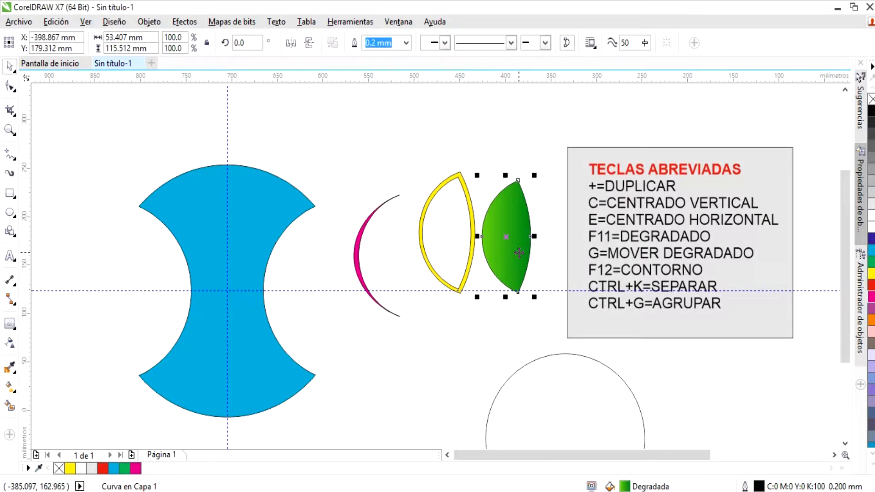
{"action": "scroll", "coordinate": [515, 253], "scroll_direction": "up", "scroll_amount": 3}
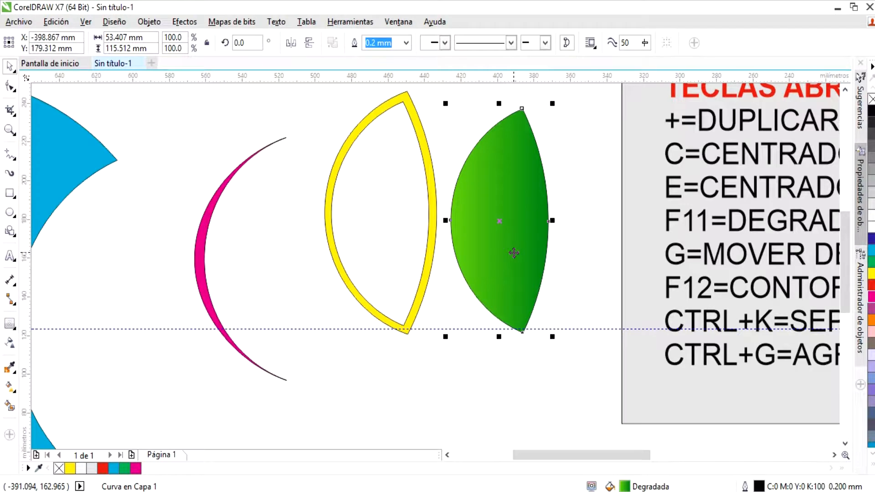
{"action": "left_click", "coordinate": [461, 338]}
{"action": "left_click", "coordinate": [482, 282]}
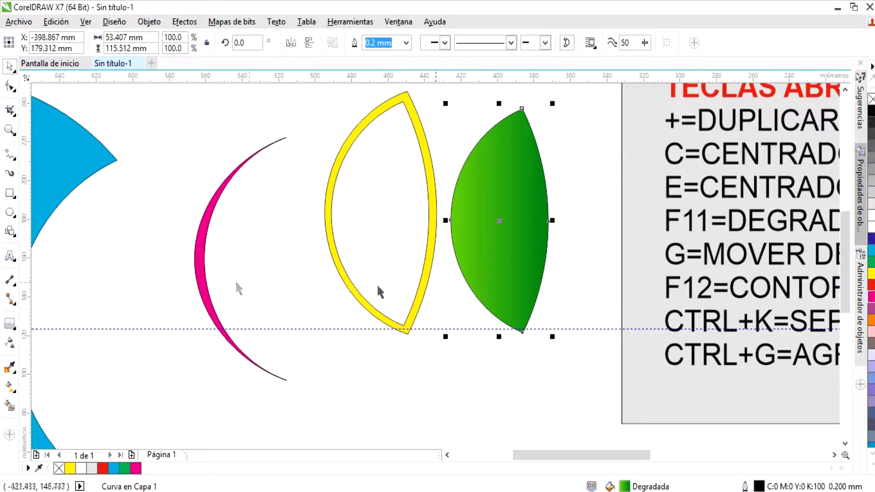
{"action": "key", "text": "g"}
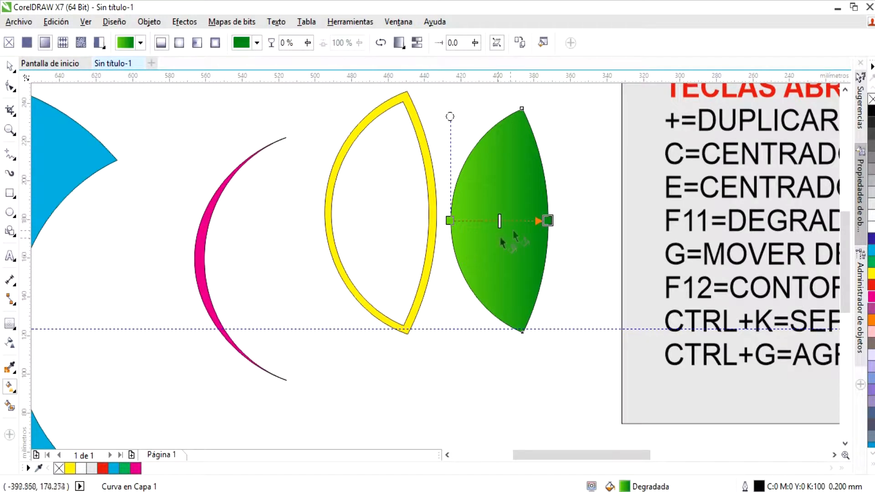
{"action": "left_click_drag", "start_coordinate": [552, 221], "coordinate": [574, 221]}
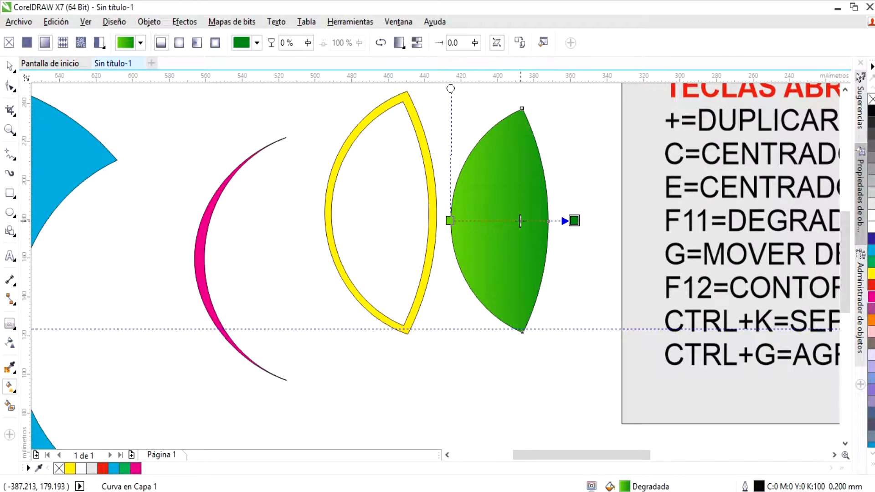
{"action": "left_click_drag", "start_coordinate": [574, 220], "coordinate": [527, 220]}
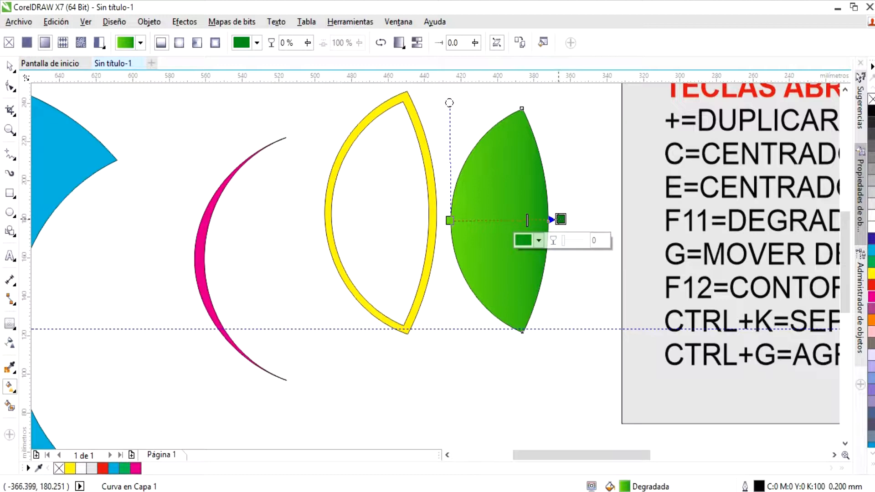
{"action": "left_click", "coordinate": [9, 68]}
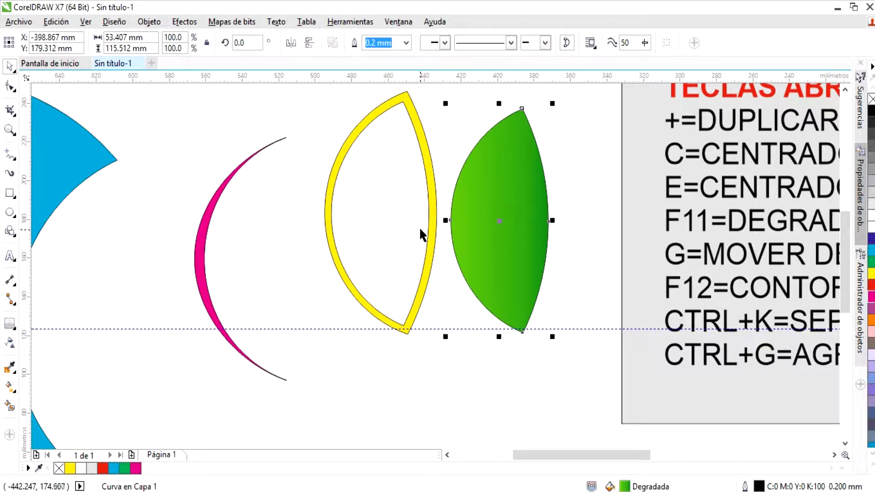
Step: Darken the end colour of the green shape's gradient to a deeper green and apply it
{"action": "key", "text": "F11"}
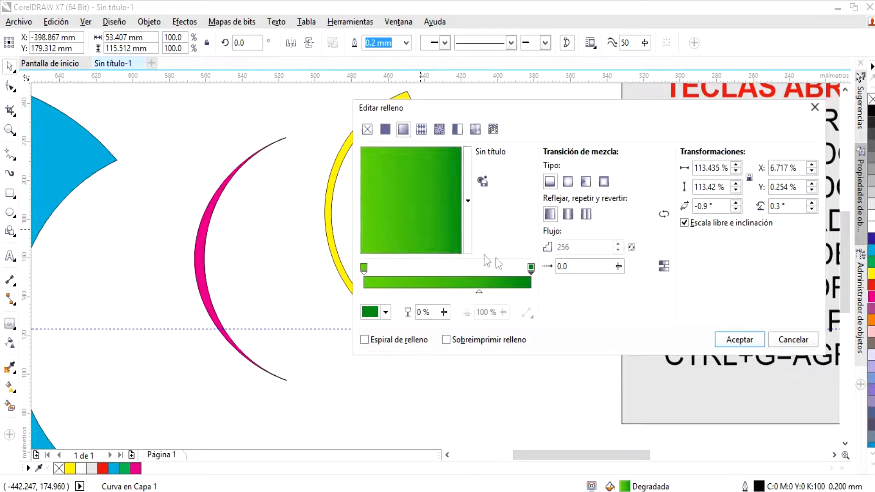
{"action": "left_click", "coordinate": [386, 313]}
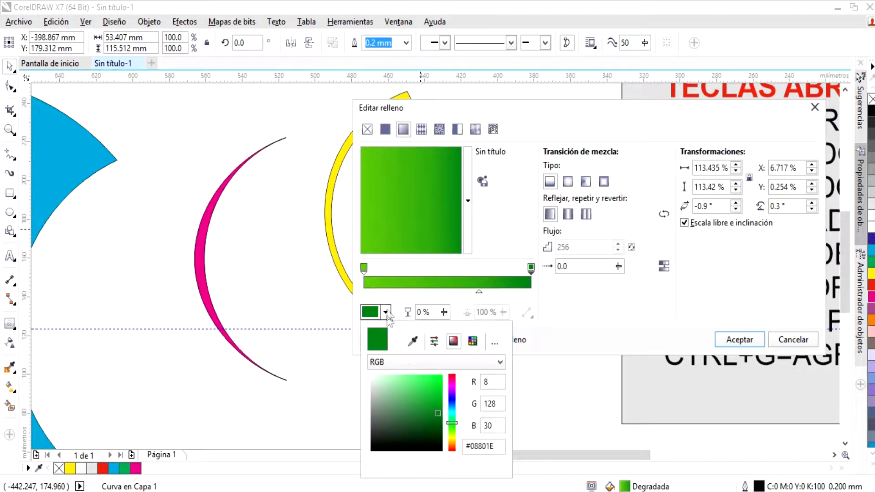
{"action": "left_click_drag", "start_coordinate": [438, 417], "coordinate": [442, 429]}
{"action": "left_click", "coordinate": [724, 348]}
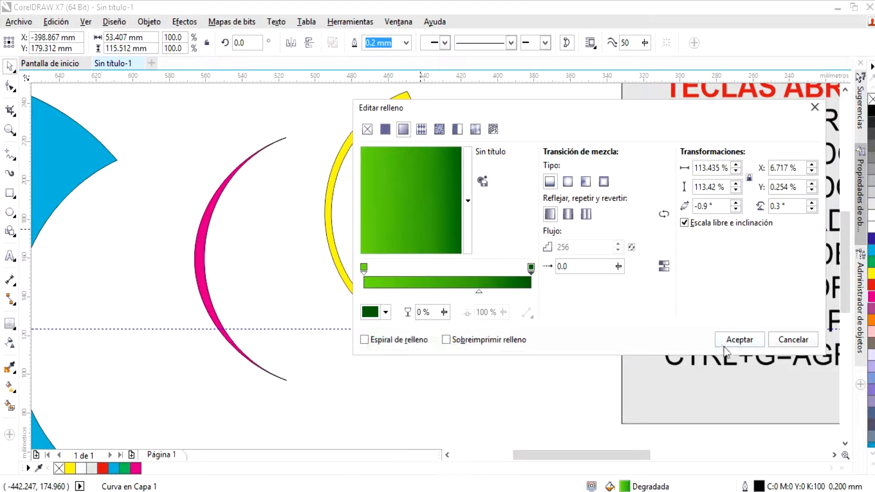
{"action": "left_click", "coordinate": [729, 343]}
{"action": "left_click", "coordinate": [537, 346]}
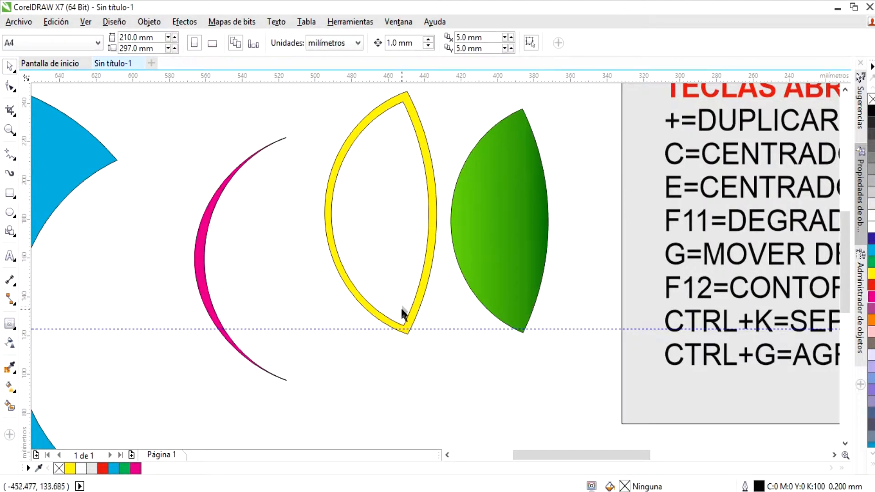
Step: Fill the yellow ring with a linear gradient from dark green (C 94, M 16, Y 100, K 71) to white
{"action": "left_click", "coordinate": [418, 300]}
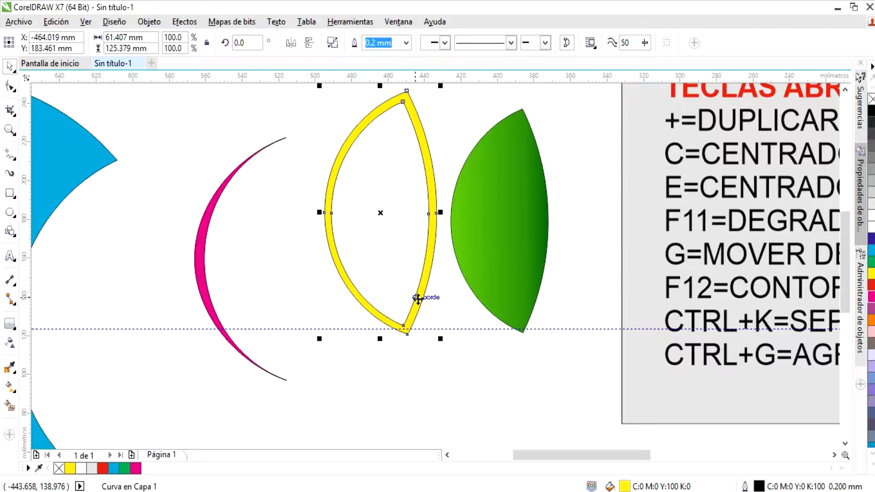
{"action": "key", "text": "F11"}
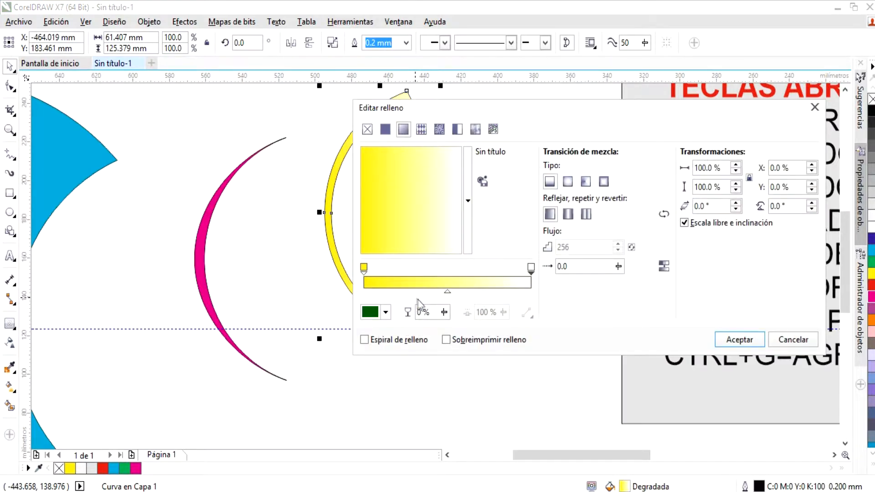
{"action": "left_click_drag", "start_coordinate": [455, 114], "coordinate": [601, 145]}
{"action": "left_click", "coordinate": [510, 300]}
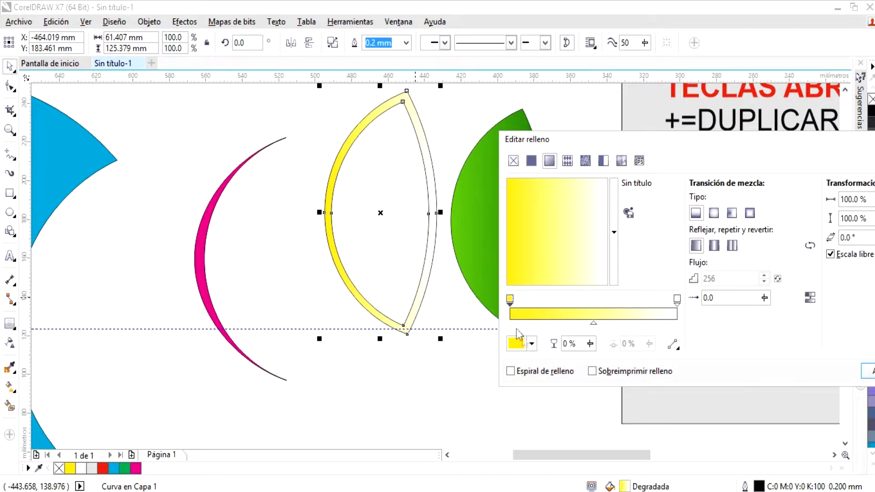
{"action": "left_click", "coordinate": [531, 344]}
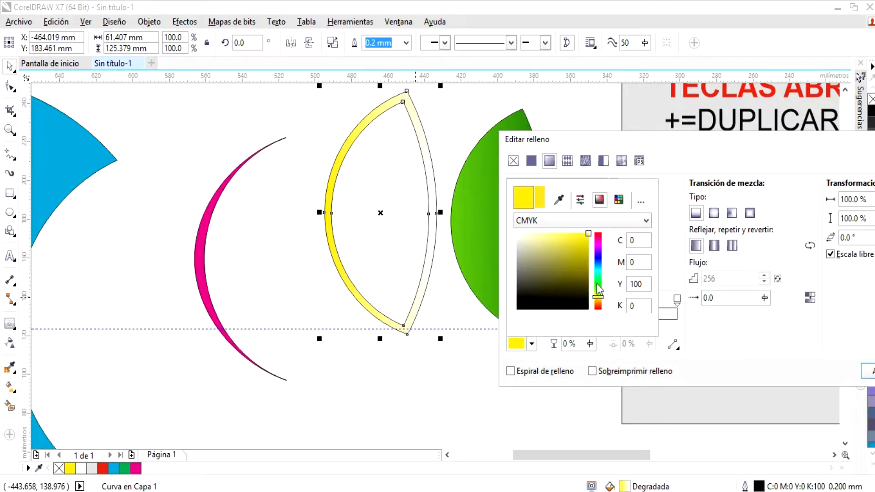
{"action": "left_click", "coordinate": [558, 199]}
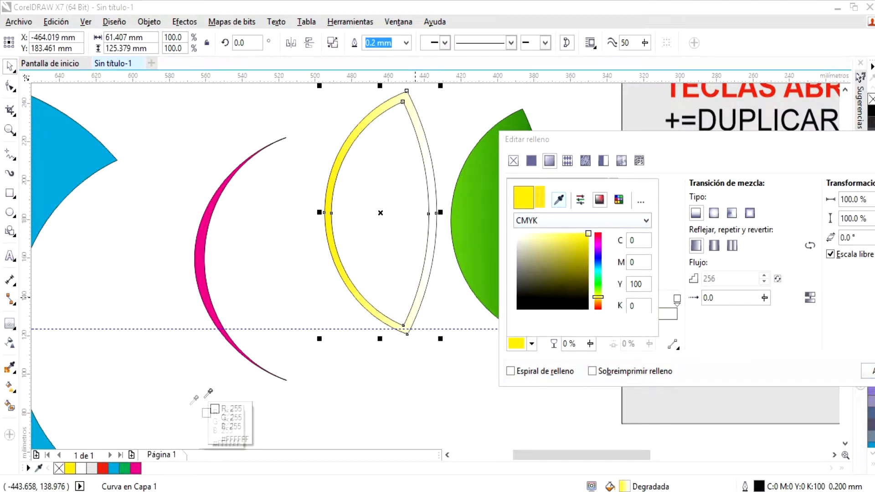
{"action": "left_click", "coordinate": [124, 469]}
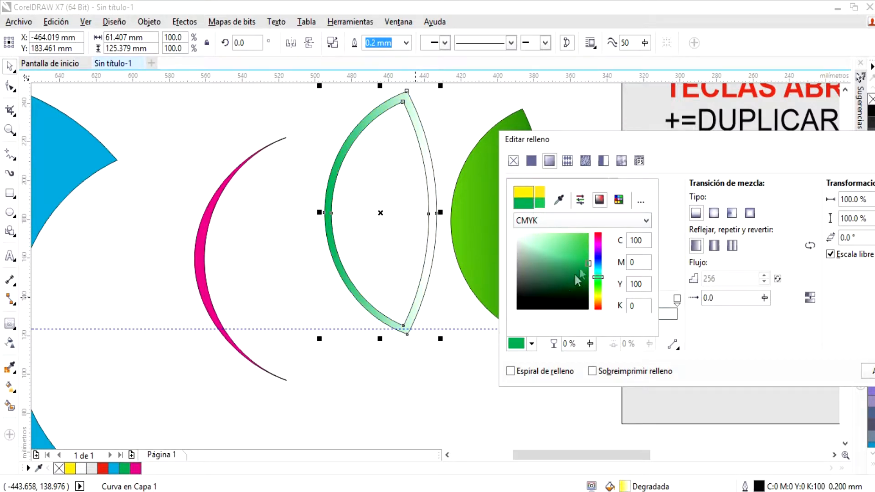
{"action": "left_click_drag", "start_coordinate": [581, 267], "coordinate": [587, 290]}
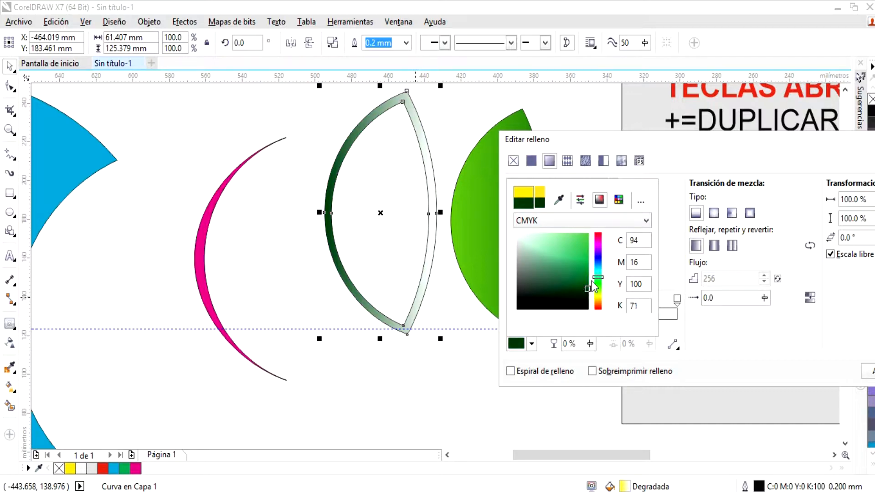
{"action": "left_click", "coordinate": [701, 146]}
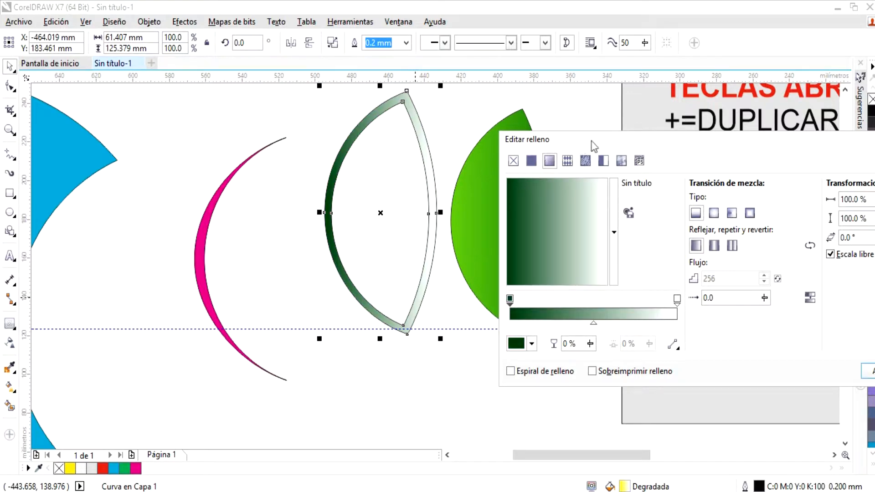
{"action": "left_click_drag", "start_coordinate": [593, 145], "coordinate": [504, 147]}
{"action": "left_click", "coordinate": [780, 369]}
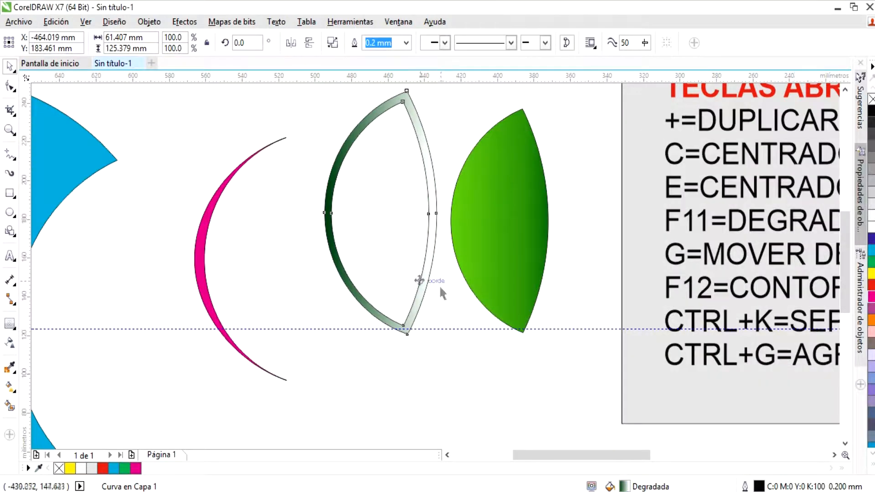
Step: Move the ring gradient's dark green start point close to the right edge so the light blend covers only the right side
{"action": "key", "text": "g"}
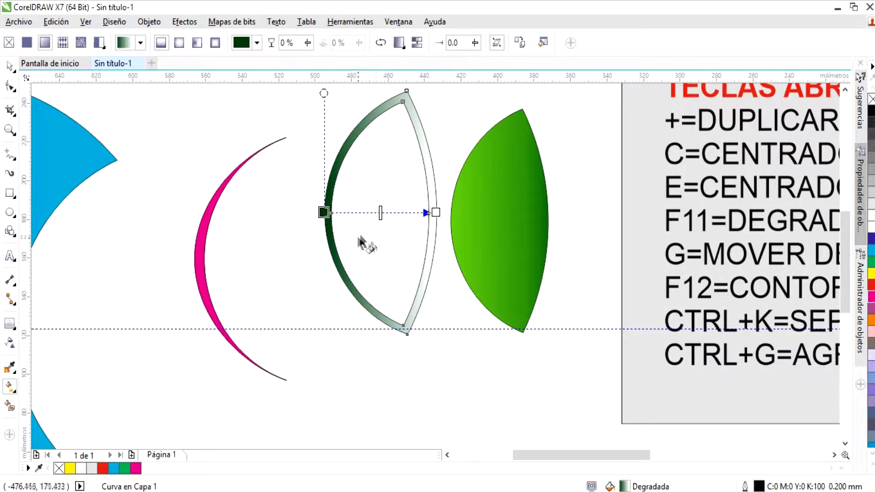
{"action": "left_click_drag", "start_coordinate": [324, 93], "coordinate": [324, 127]}
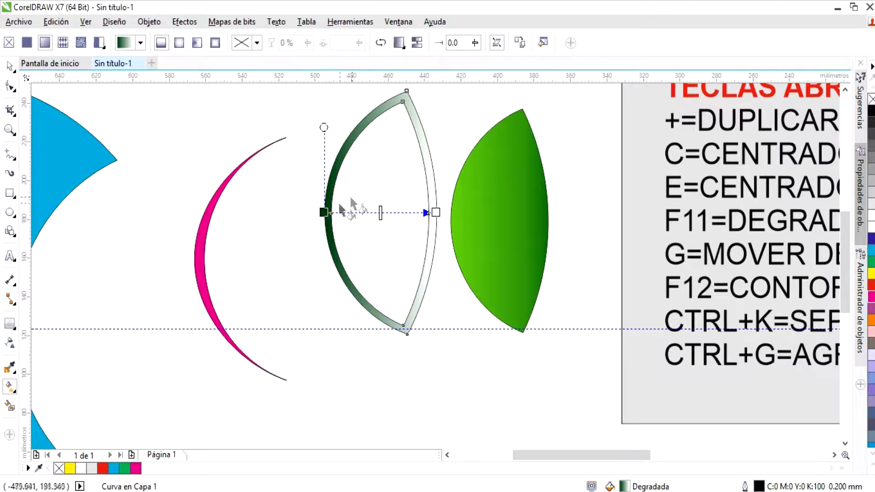
{"action": "left_click_drag", "start_coordinate": [324, 212], "coordinate": [351, 213]}
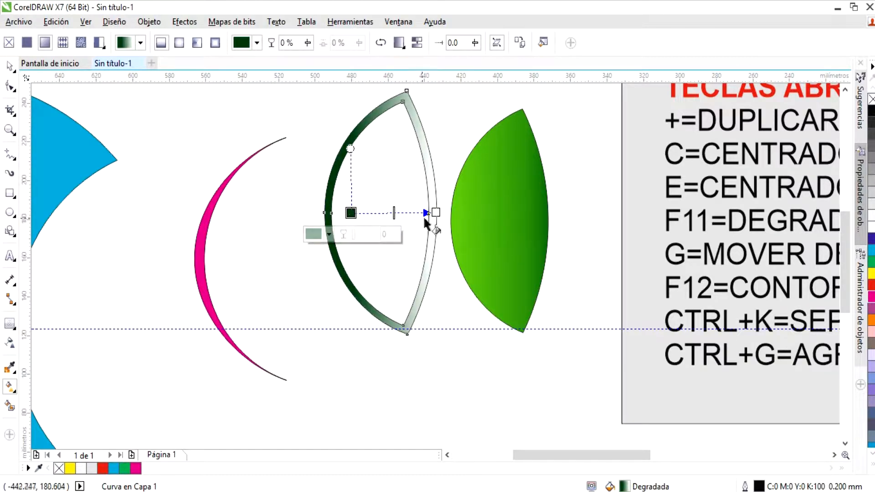
{"action": "left_click_drag", "start_coordinate": [351, 148], "coordinate": [350, 170]}
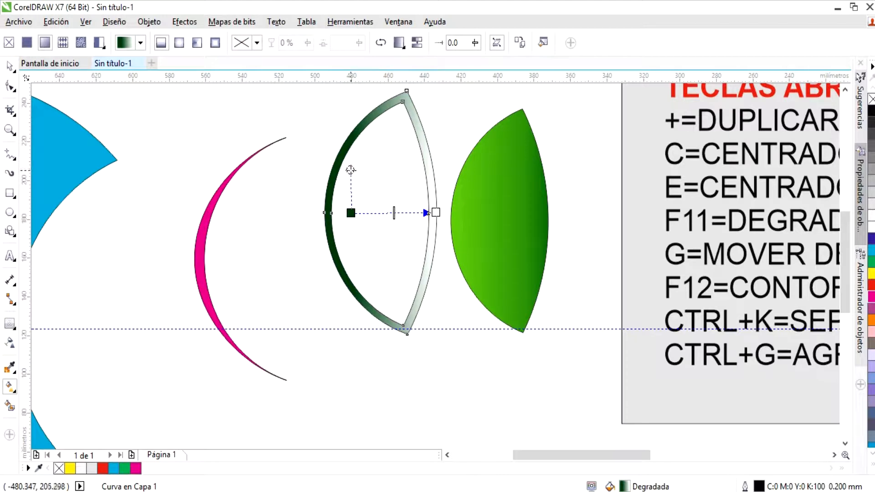
{"action": "left_click_drag", "start_coordinate": [351, 213], "coordinate": [387, 211]}
{"action": "left_click", "coordinate": [398, 216]}
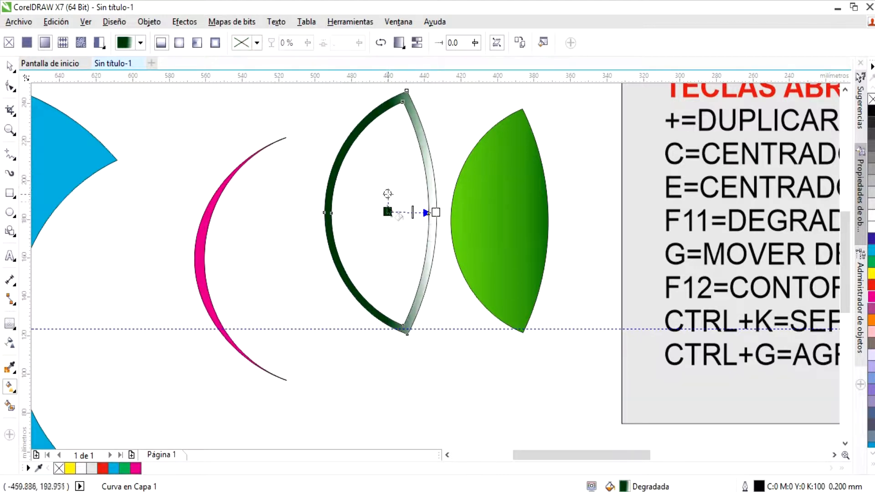
{"action": "left_click_drag", "start_coordinate": [388, 212], "coordinate": [401, 185]}
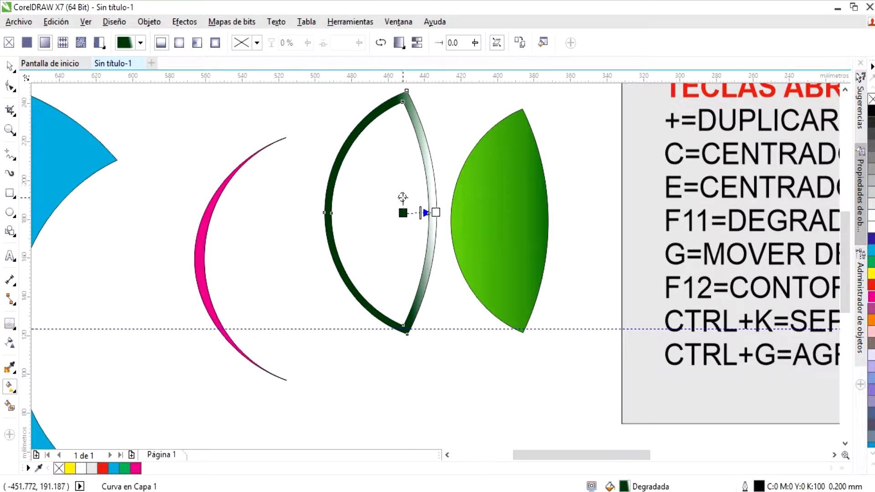
{"action": "left_click", "coordinate": [435, 212]}
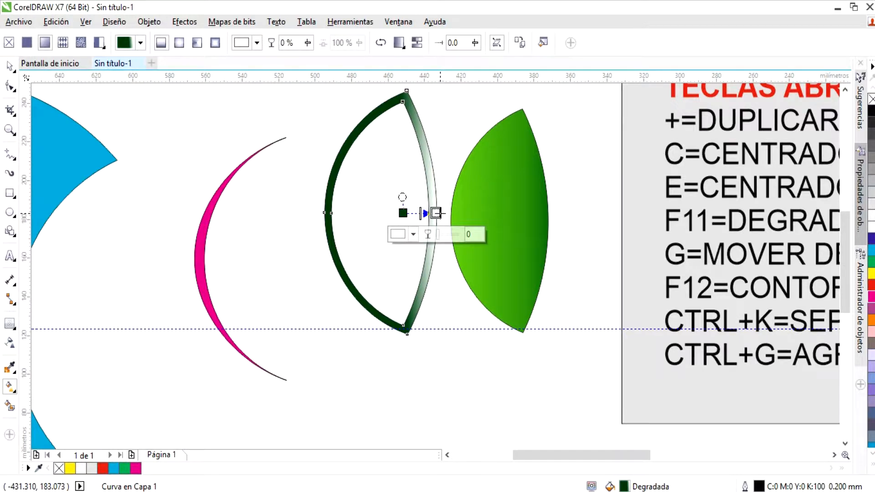
{"action": "left_click", "coordinate": [401, 199]}
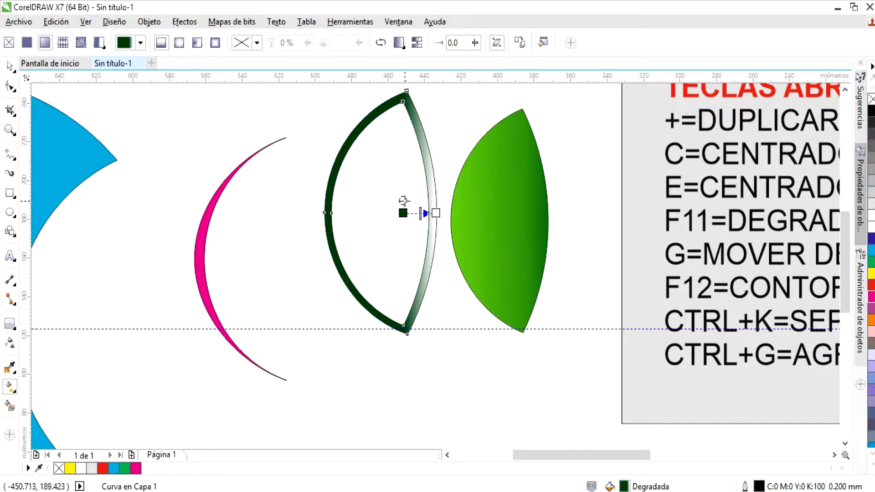
{"action": "left_click_drag", "start_coordinate": [404, 202], "coordinate": [403, 199]}
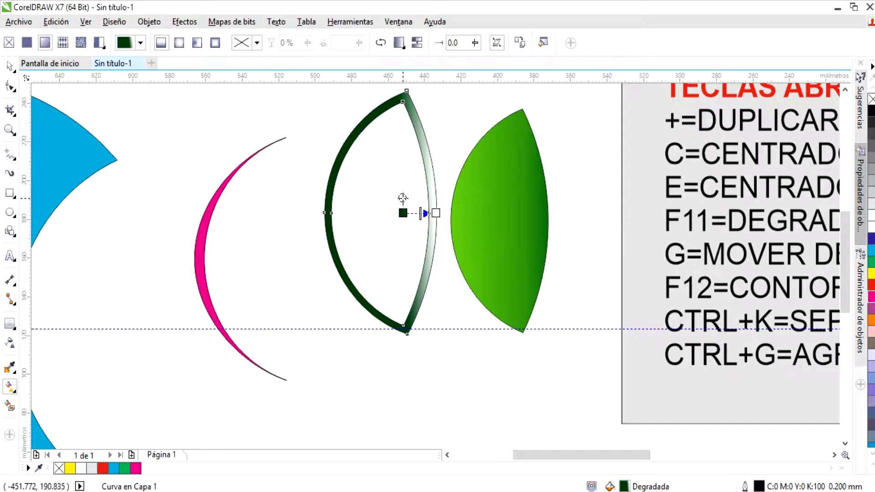
{"action": "key", "text": "space"}
{"action": "left_click", "coordinate": [322, 212]}
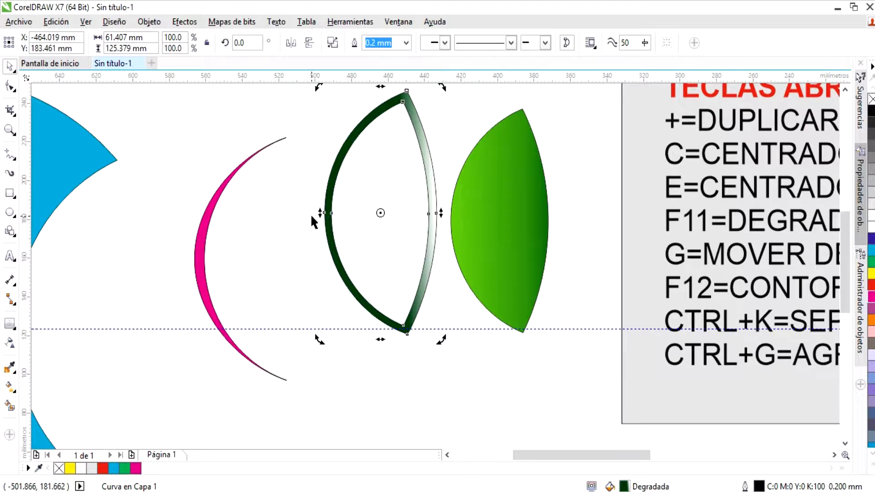
{"action": "left_click", "coordinate": [310, 214]}
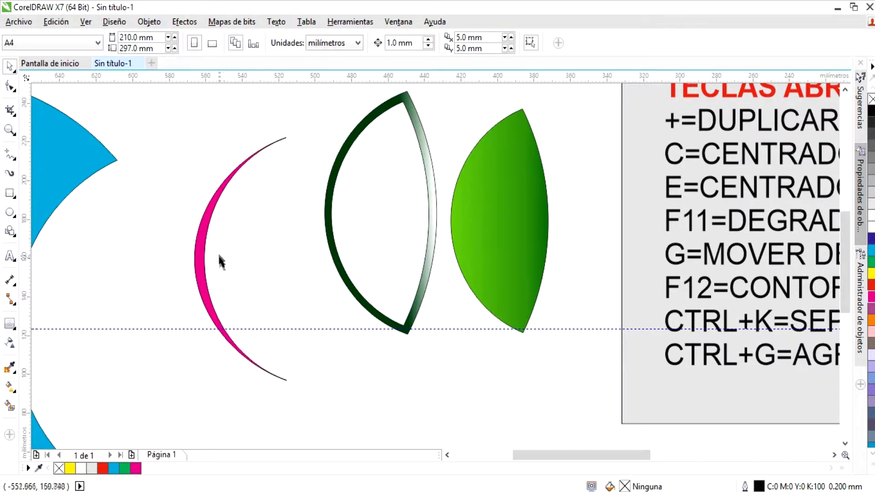
Step: Fill the magenta crescent with an elliptical gradient and offset its white centre to X -44 %, Y 2 % on the crescent's thick part
{"action": "left_click", "coordinate": [198, 251]}
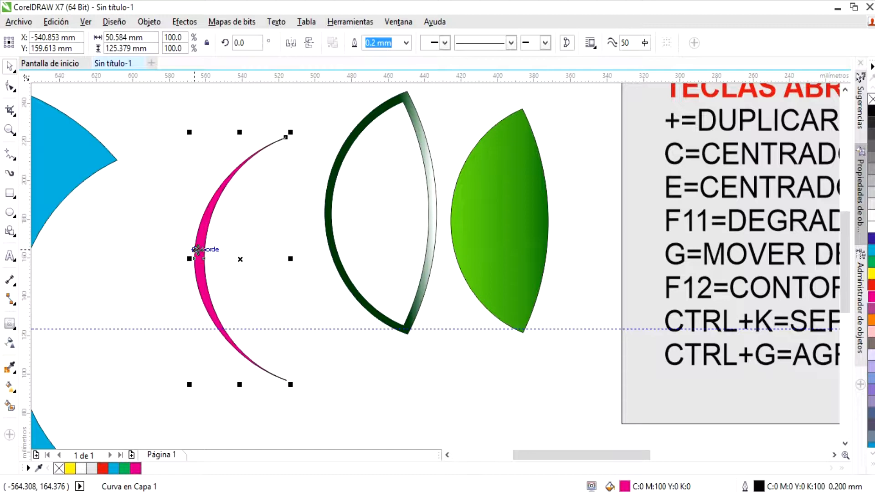
{"action": "key", "text": "F11"}
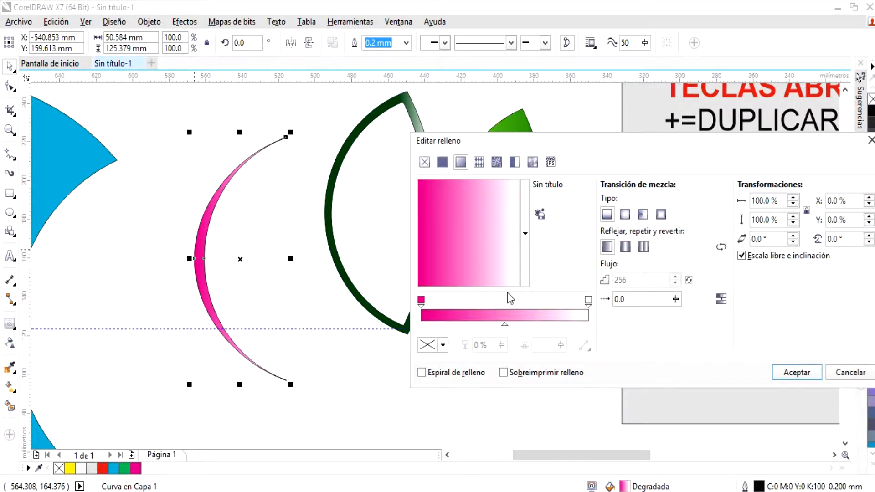
{"action": "left_click", "coordinate": [625, 214]}
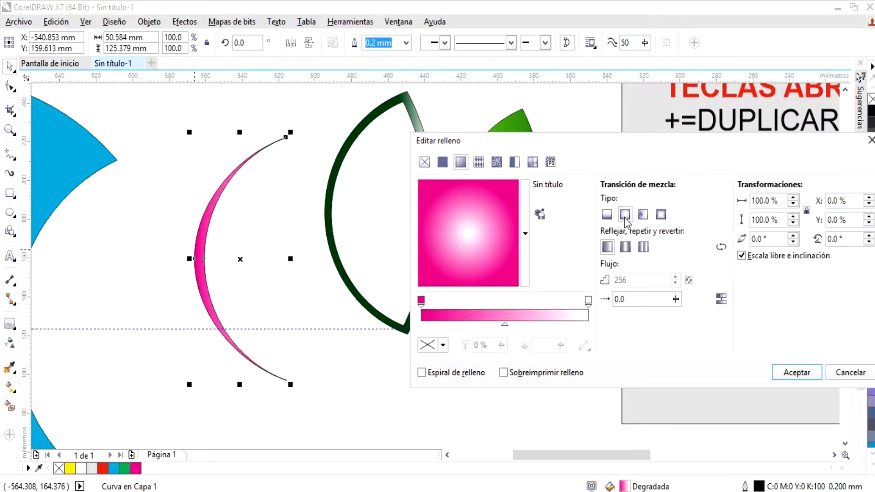
{"action": "left_click_drag", "start_coordinate": [466, 236], "coordinate": [423, 231]}
Step: Change the crescent gradient's magenta colour to green (C 84, M 4, Y 94, K 12) and apply the fill
{"action": "left_click", "coordinate": [423, 305]}
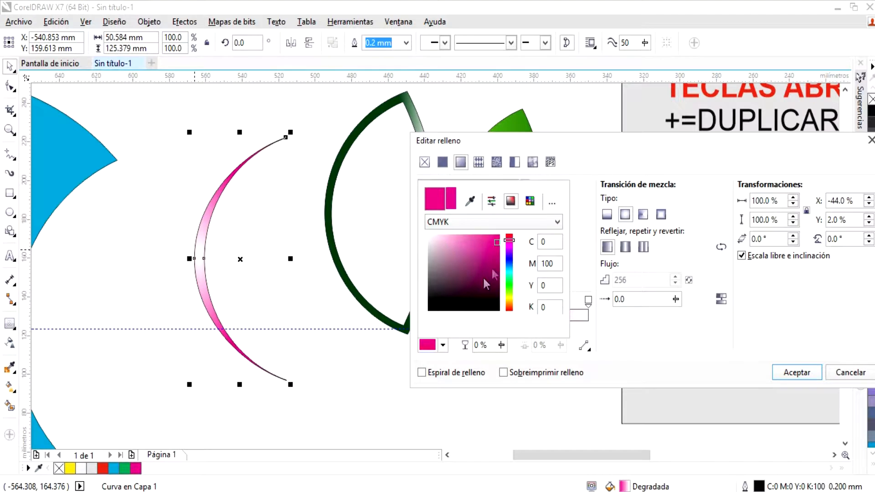
{"action": "left_click", "coordinate": [471, 201]}
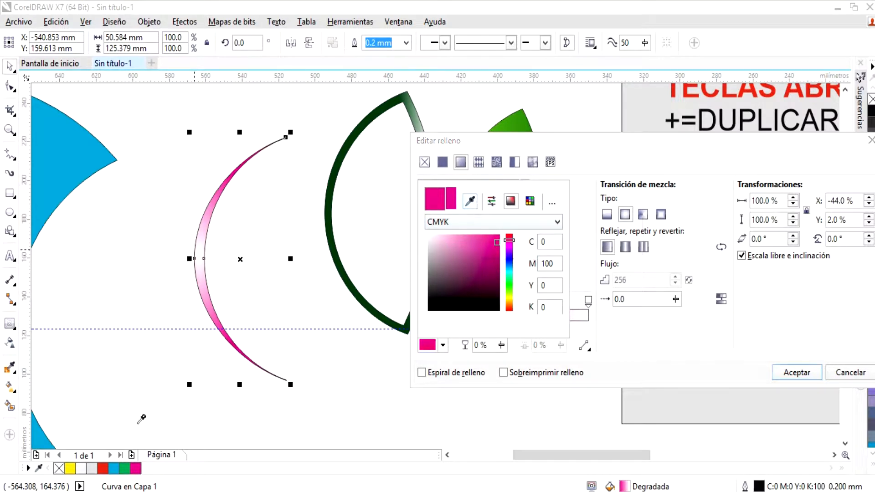
{"action": "left_click", "coordinate": [125, 468]}
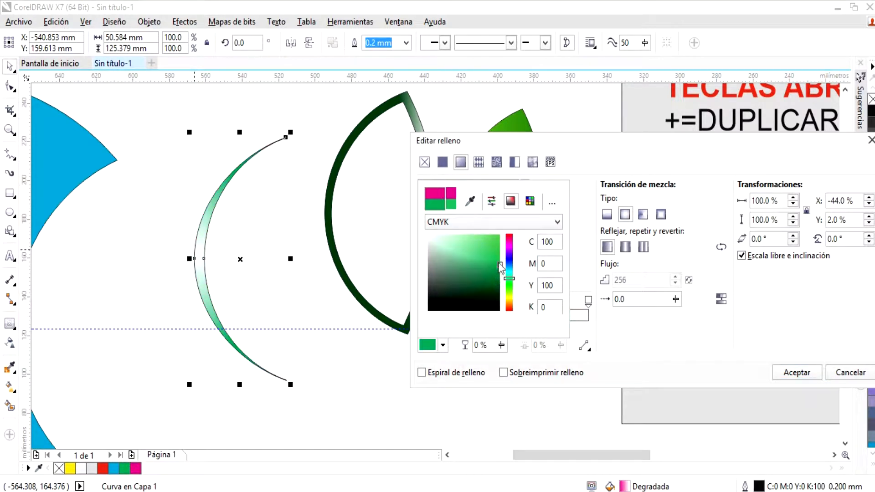
{"action": "left_click_drag", "start_coordinate": [499, 263], "coordinate": [499, 267]}
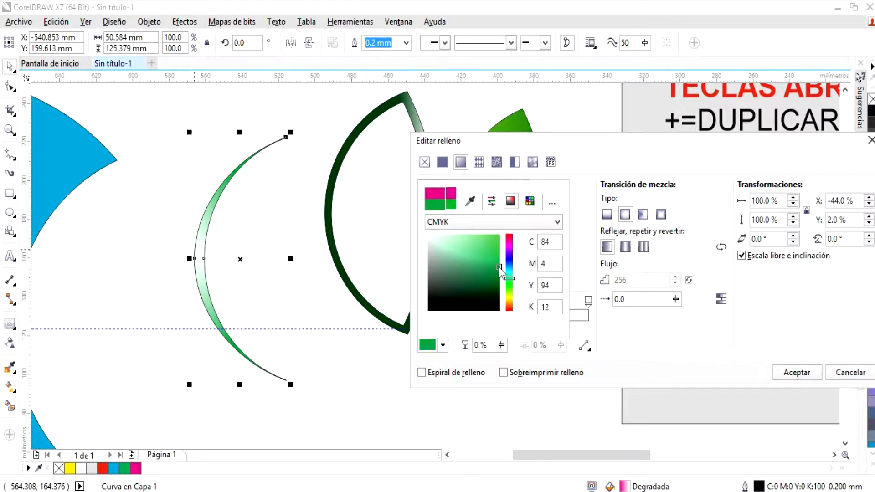
{"action": "left_click", "coordinate": [781, 371]}
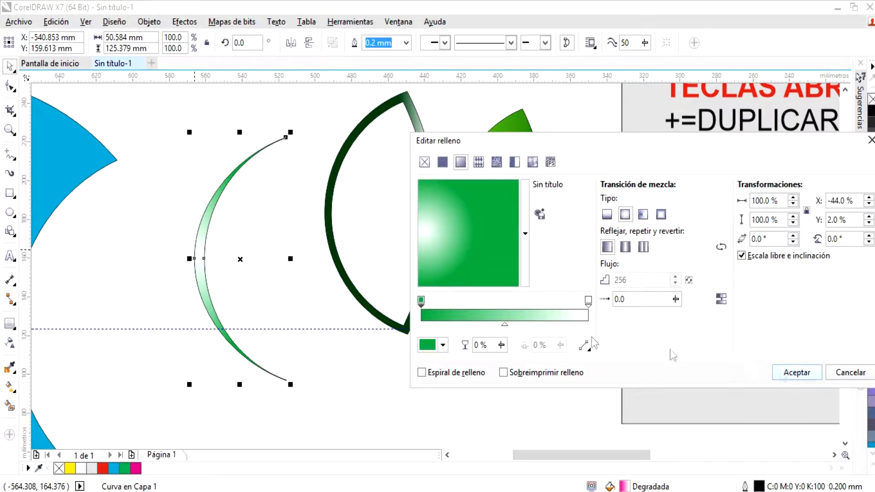
{"action": "left_click", "coordinate": [797, 373]}
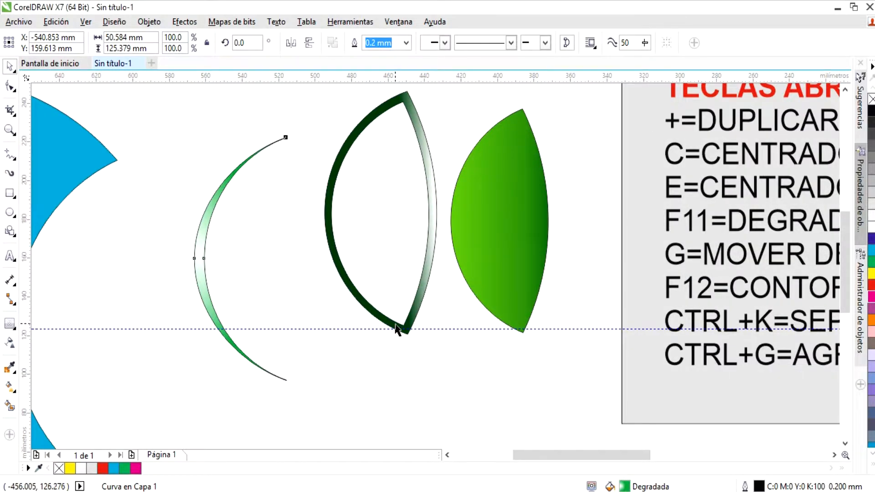
Step: Shorten the crescent's elliptical gradient vertically so the white highlight is concentrated around its middle
{"action": "key", "text": "g"}
{"action": "left_click_drag", "start_coordinate": [198, 132], "coordinate": [200, 201]}
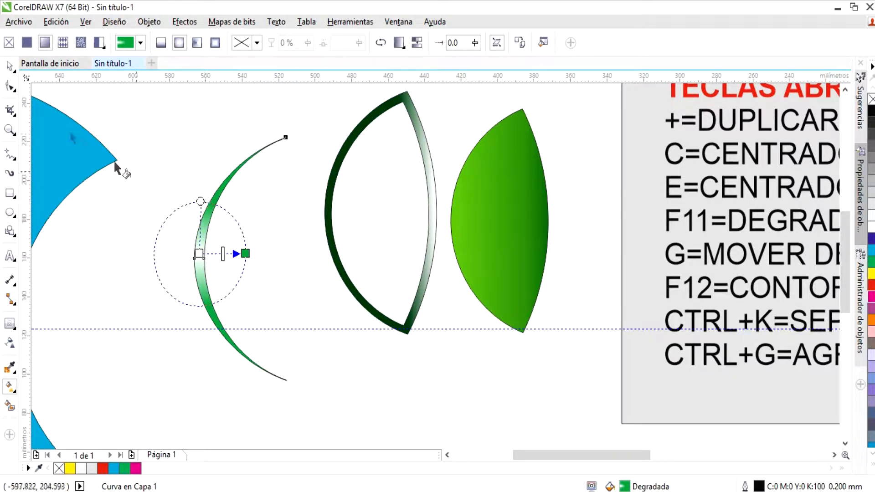
{"action": "left_click", "coordinate": [9, 66]}
{"action": "left_click", "coordinate": [197, 136]}
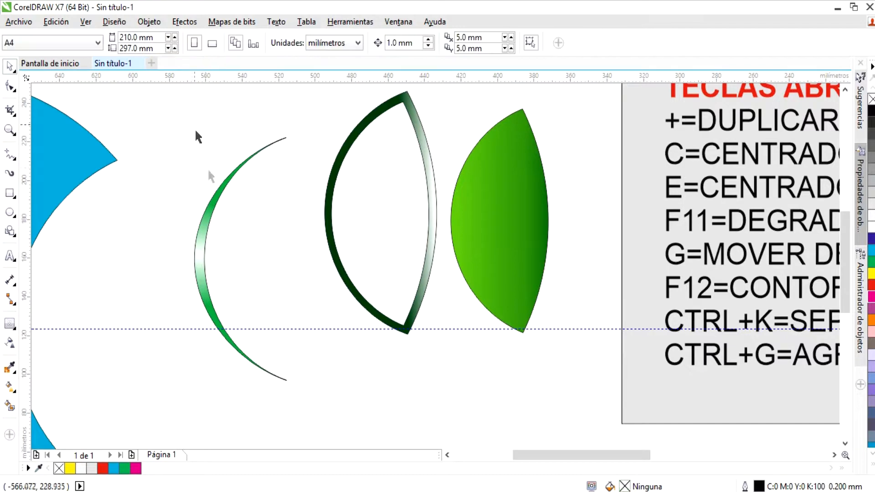
Step: Remove the outlines of the crescent, the dark green ring and the green inner shape
{"action": "left_click", "coordinate": [223, 191]}
{"action": "left_click", "coordinate": [405, 42]}
{"action": "left_click", "coordinate": [376, 54]}
{"action": "key", "text": "Escape"}
{"action": "left_click", "coordinate": [408, 107]}
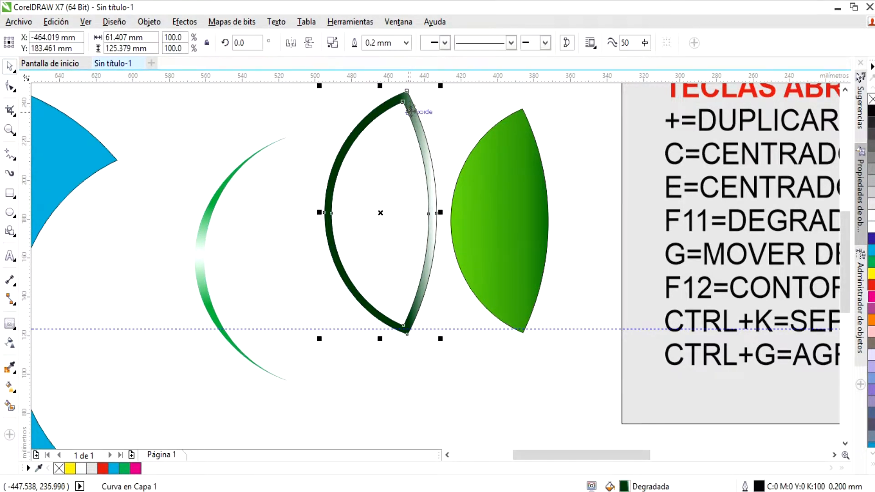
{"action": "left_click", "coordinate": [406, 43]}
{"action": "left_click", "coordinate": [390, 57]}
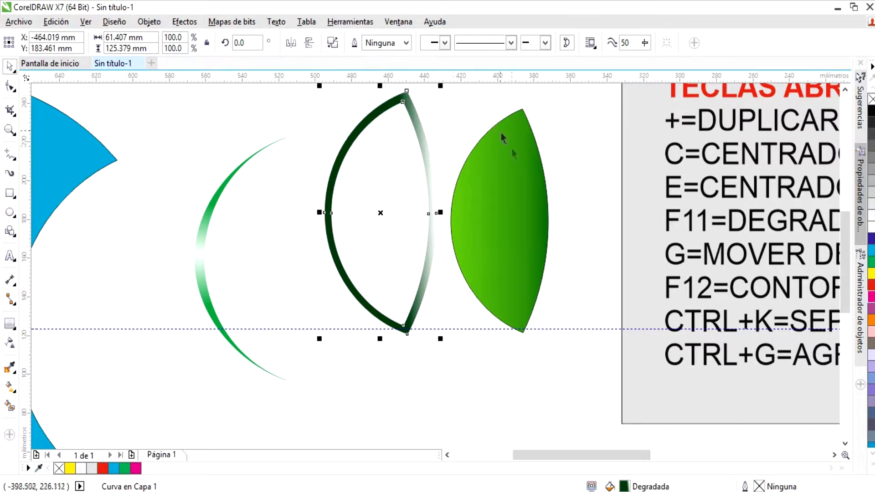
{"action": "left_click", "coordinate": [503, 138]}
{"action": "left_click", "coordinate": [405, 43]}
{"action": "left_click", "coordinate": [391, 58]}
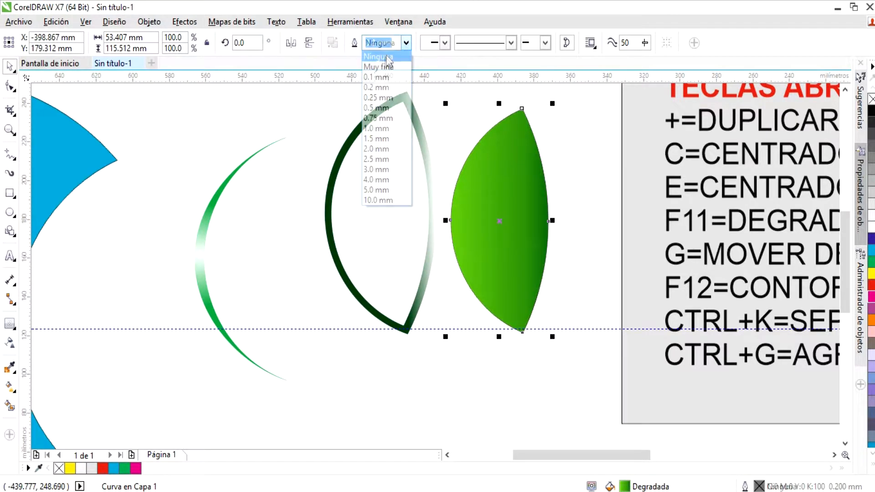
Step: Move the green inner shape into the ring's opening and nudge it down to fit
{"action": "left_click", "coordinate": [332, 191]}
{"action": "left_click_drag", "start_coordinate": [500, 239], "coordinate": [384, 224]}
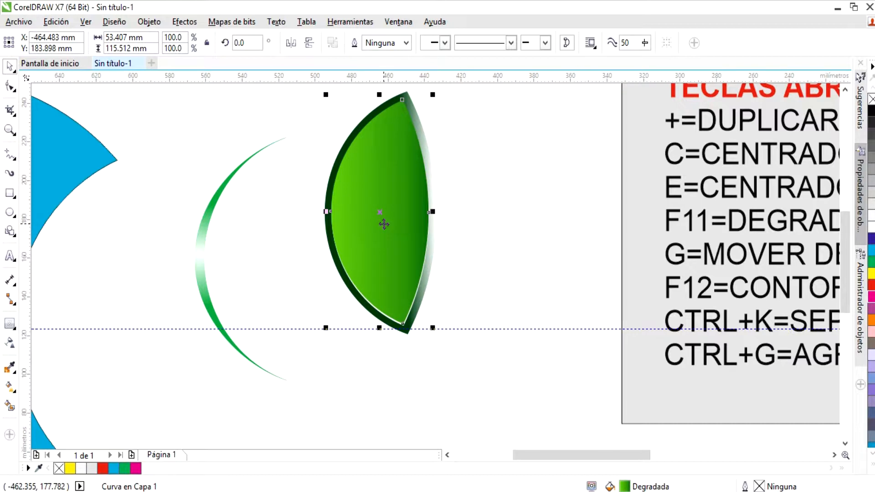
{"action": "key", "text": "Down"}
Step: Move the crescent against the ring's left outer edge and nudge it until its tips meet the ring's upper and lower corners
{"action": "left_click_drag", "start_coordinate": [196, 267], "coordinate": [314, 235]}
{"action": "key", "text": "Right"}
{"action": "key", "text": "Right"}
{"action": "key", "text": "Right"}
{"action": "key", "text": "Up"}
{"action": "key", "text": "Up"}
{"action": "key", "text": "Up"}
{"action": "key", "text": "Right"}
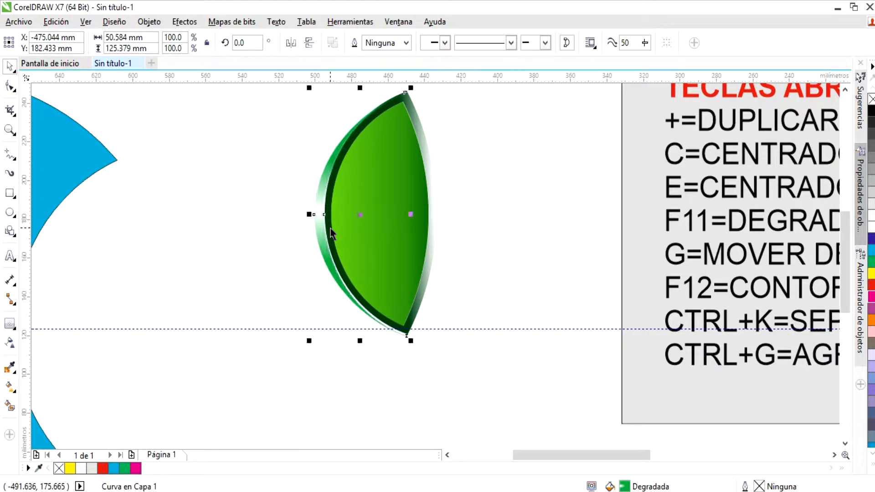
{"action": "key", "text": "Right"}
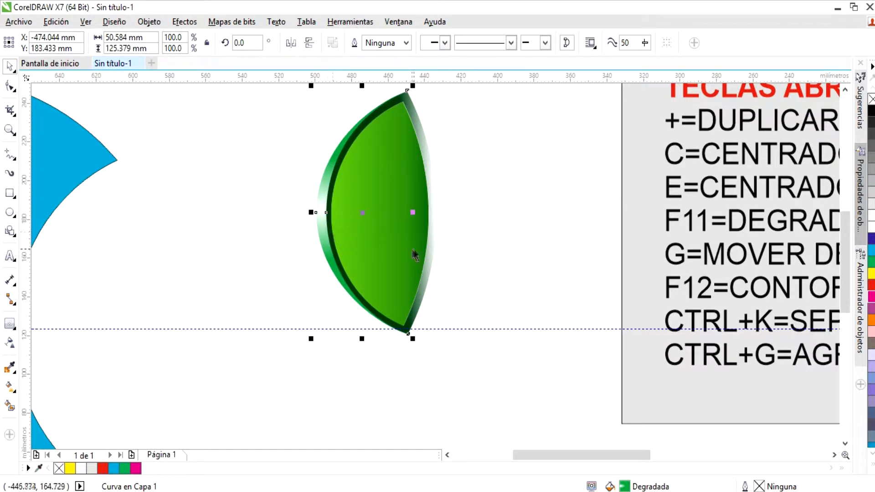
Step: Extend the ring gradient's white end point beyond the ring's right edge to soften the light area
{"action": "left_click", "coordinate": [408, 249]}
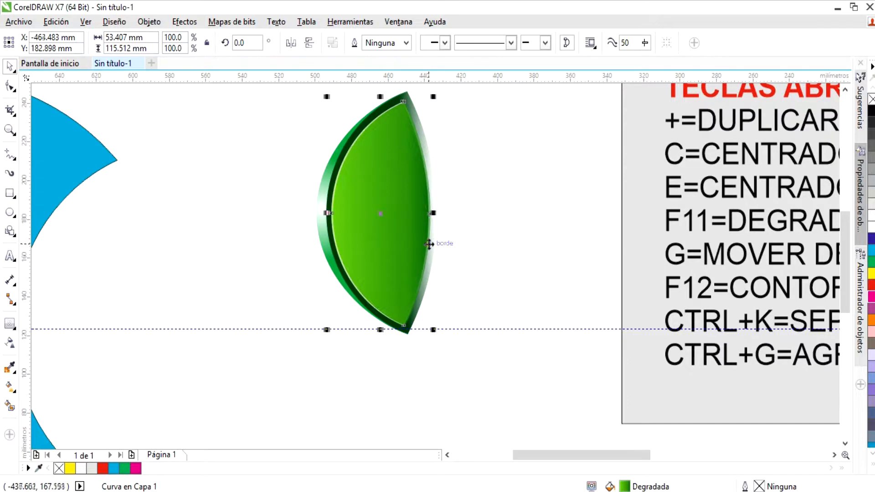
{"action": "left_click", "coordinate": [424, 253]}
{"action": "left_click", "coordinate": [457, 264]}
{"action": "left_click", "coordinate": [433, 258]}
{"action": "key", "text": "g"}
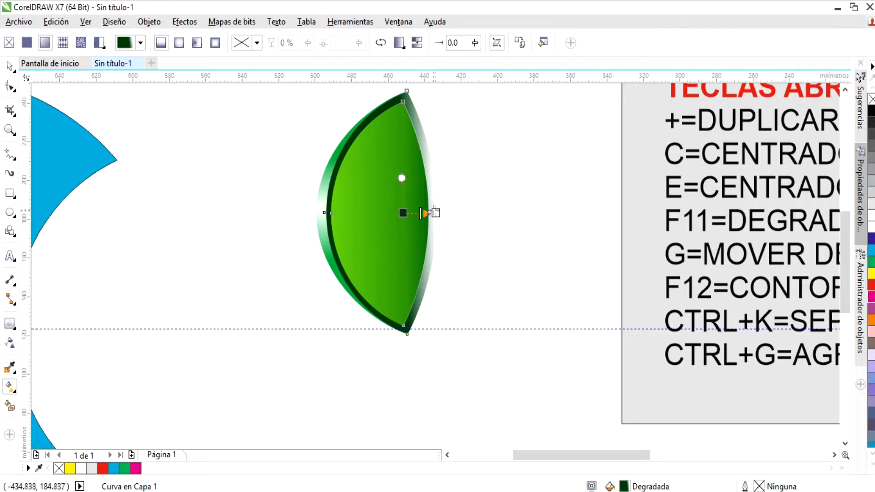
{"action": "left_click_drag", "start_coordinate": [436, 213], "coordinate": [459, 216]}
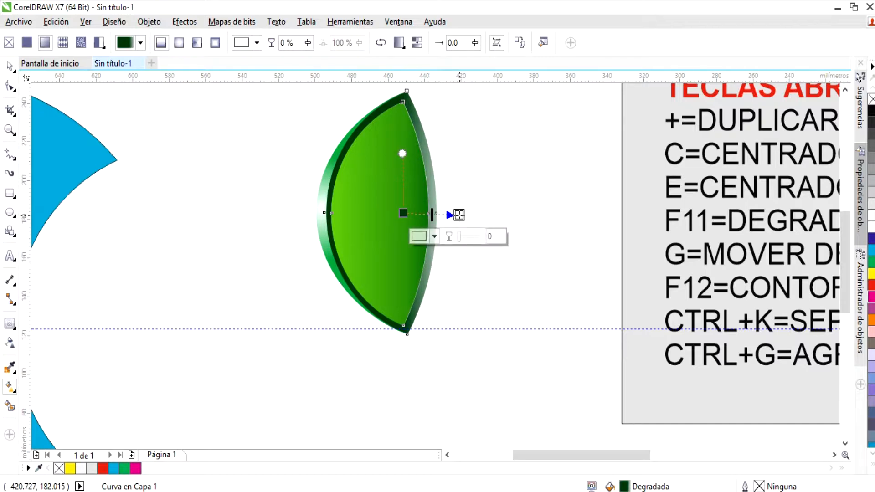
Step: Change the ring's gradient type to elliptical so the white highlight sits at the middle of its right side, and apply it
{"action": "left_click", "coordinate": [9, 66]}
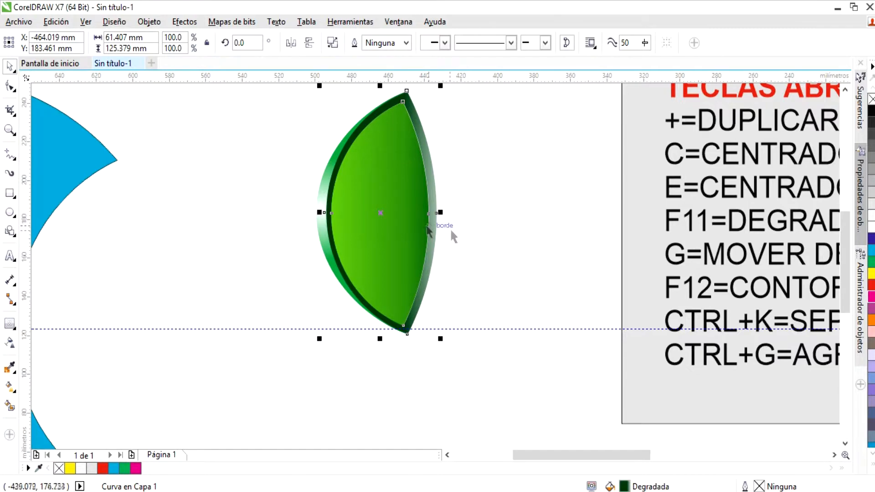
{"action": "left_click", "coordinate": [451, 233]}
{"action": "left_click", "coordinate": [434, 228]}
{"action": "key", "text": "F11"}
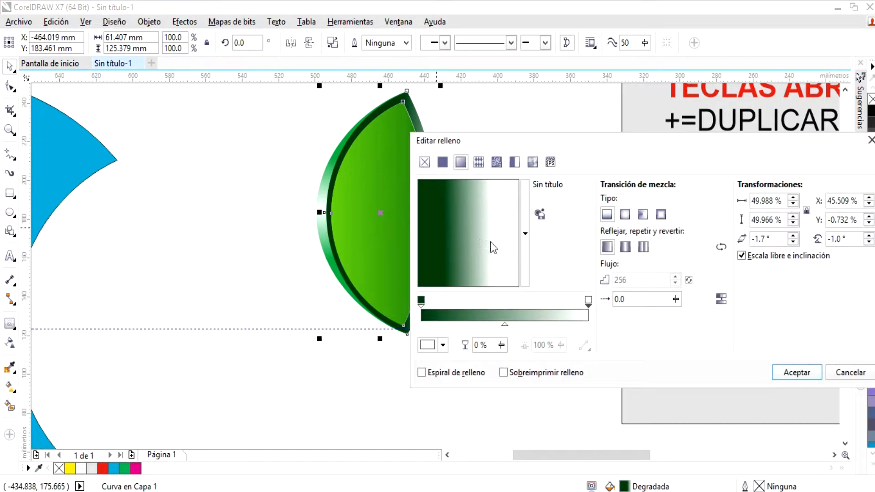
{"action": "left_click", "coordinate": [626, 218]}
{"action": "left_click_drag", "start_coordinate": [496, 140], "coordinate": [600, 140]}
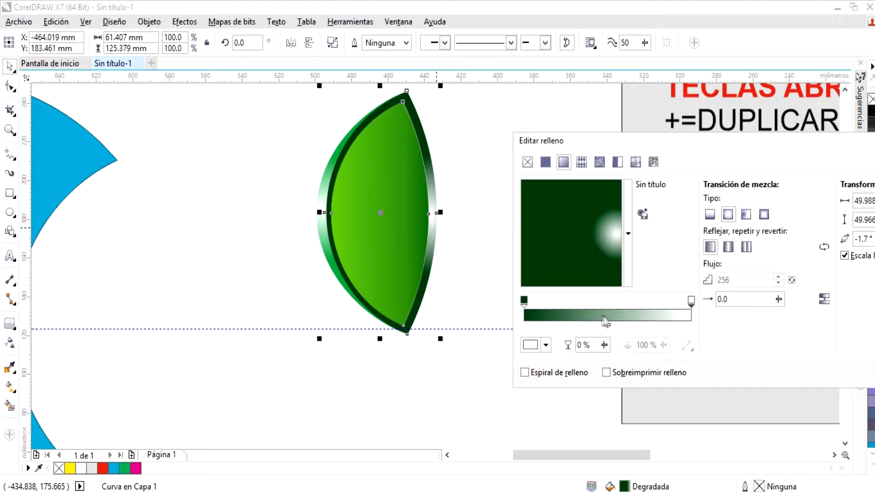
{"action": "left_click_drag", "start_coordinate": [752, 144], "coordinate": [676, 148]}
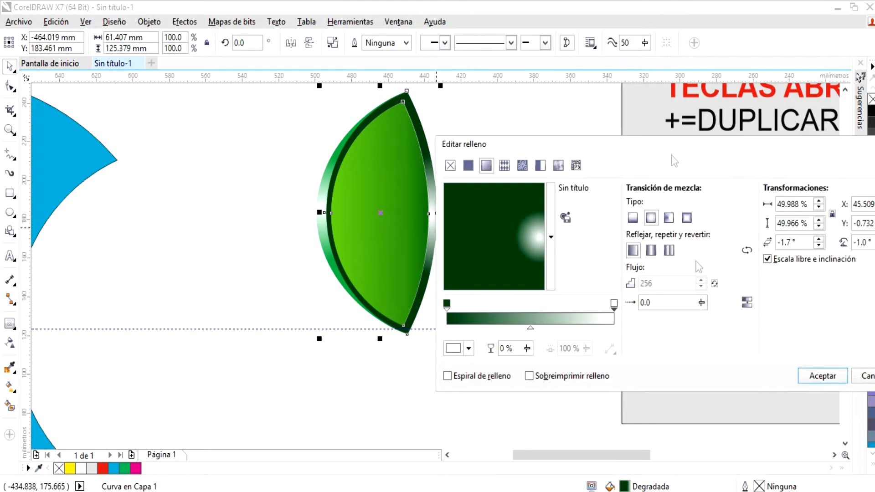
{"action": "left_click", "coordinate": [809, 374]}
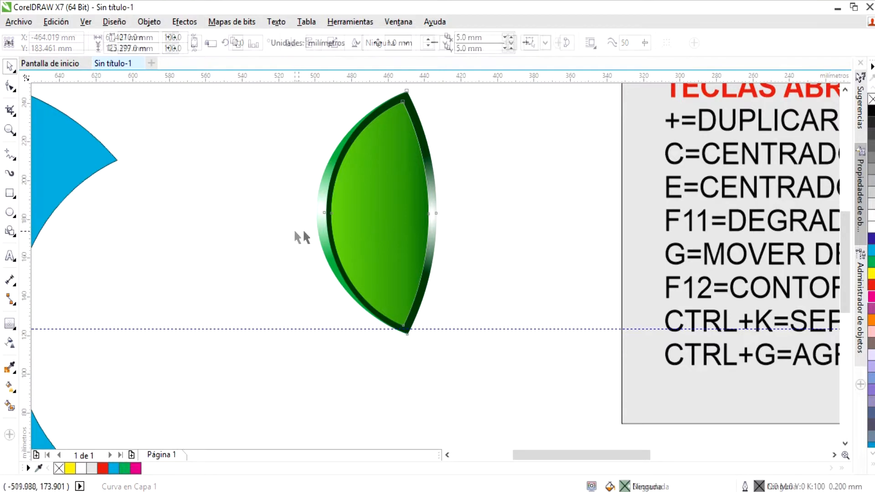
Step: Stretch the green inner shape slightly to the right to close the thin gap between it and the ring
{"action": "scroll", "coordinate": [410, 219], "scroll_direction": "up", "scroll_amount": 3}
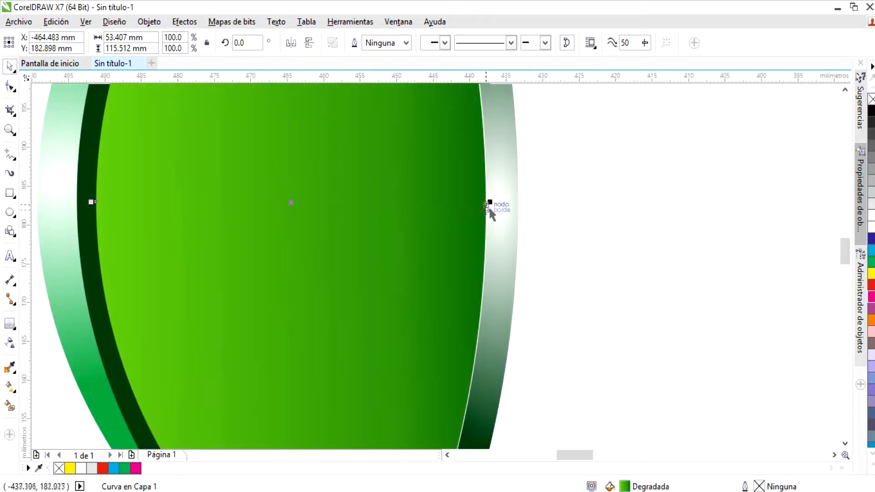
{"action": "left_click_drag", "start_coordinate": [489, 203], "coordinate": [494, 201]}
{"action": "scroll", "coordinate": [494, 201], "scroll_direction": "down", "scroll_amount": 3}
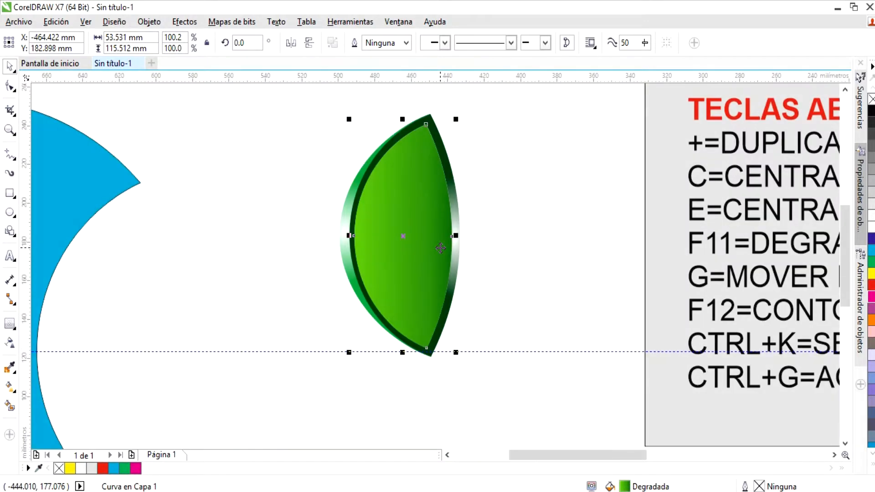
{"action": "scroll", "coordinate": [438, 163], "scroll_direction": "up", "scroll_amount": 4}
{"action": "scroll", "coordinate": [437, 163], "scroll_direction": "down", "scroll_amount": 2}
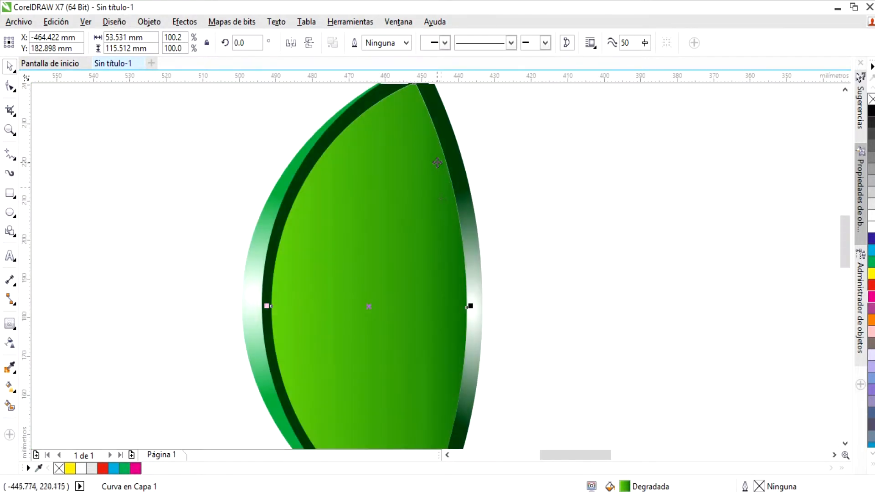
{"action": "scroll", "coordinate": [461, 293], "scroll_direction": "up", "scroll_amount": 2}
{"action": "left_click_drag", "start_coordinate": [474, 316], "coordinate": [482, 317]}
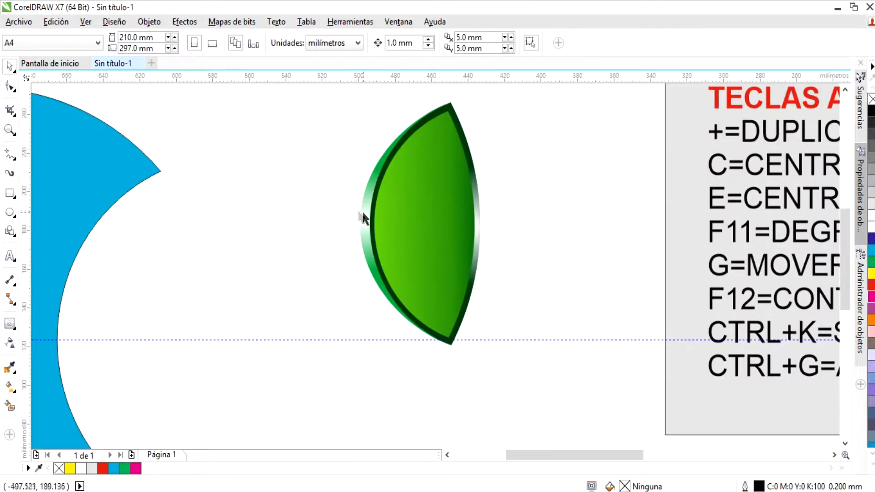
{"action": "left_click", "coordinate": [363, 214]}
{"action": "left_click", "coordinate": [324, 126]}
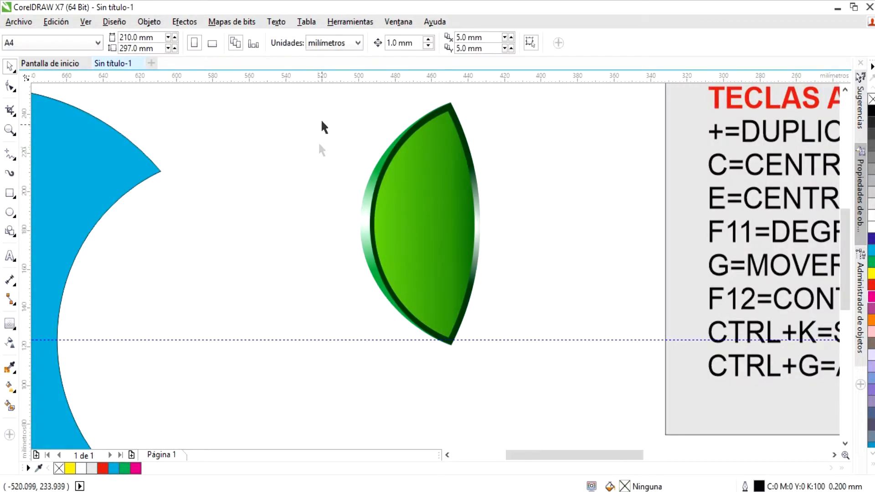
Step: Apply a uniform transparency of 20 to the green inner shape of the segment
{"action": "left_click", "coordinate": [405, 181]}
{"action": "left_click", "coordinate": [11, 347]}
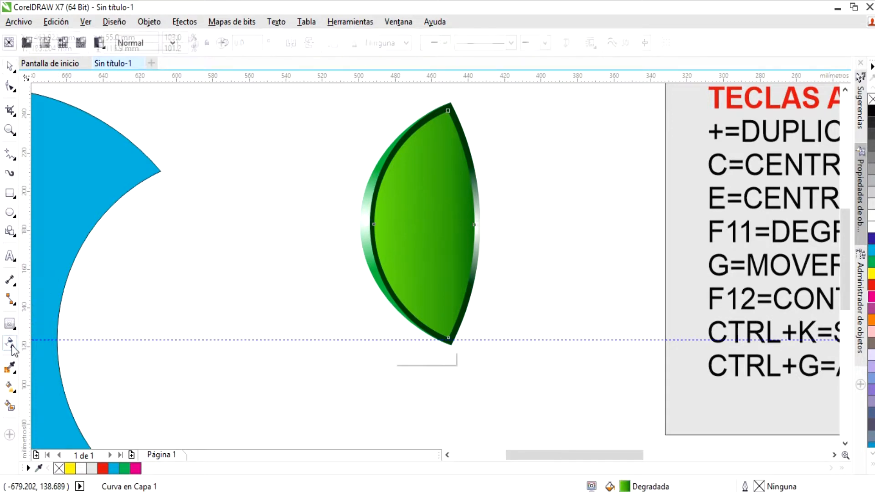
{"action": "left_click", "coordinate": [27, 43]}
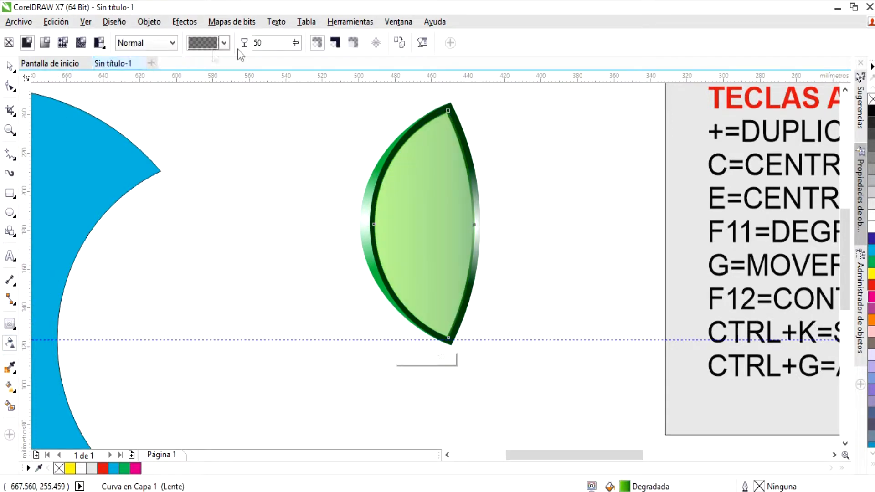
{"action": "type", "text": "20"}
{"action": "key", "text": "Return"}
{"action": "left_click", "coordinate": [9, 66]}
{"action": "left_click", "coordinate": [324, 196]}
Step: Group the three pieces of the green segment
{"action": "left_click_drag", "start_coordinate": [354, 97], "coordinate": [492, 367]}
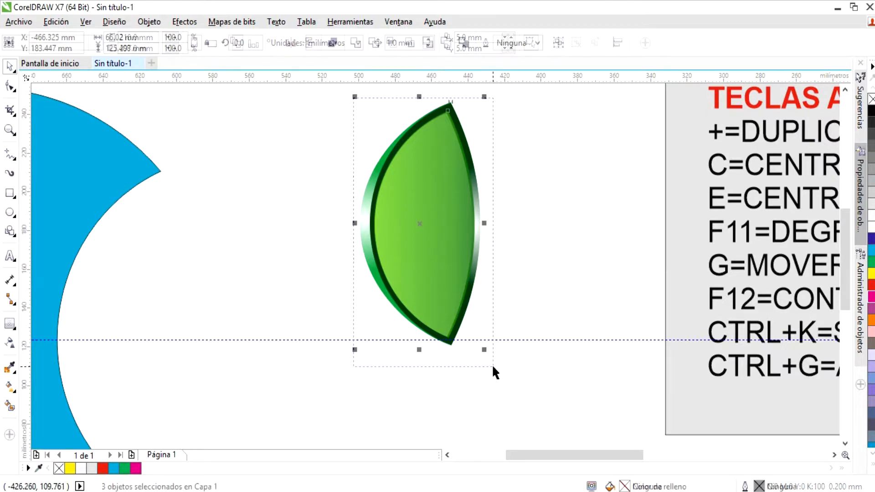
{"action": "right_click", "coordinate": [447, 258]}
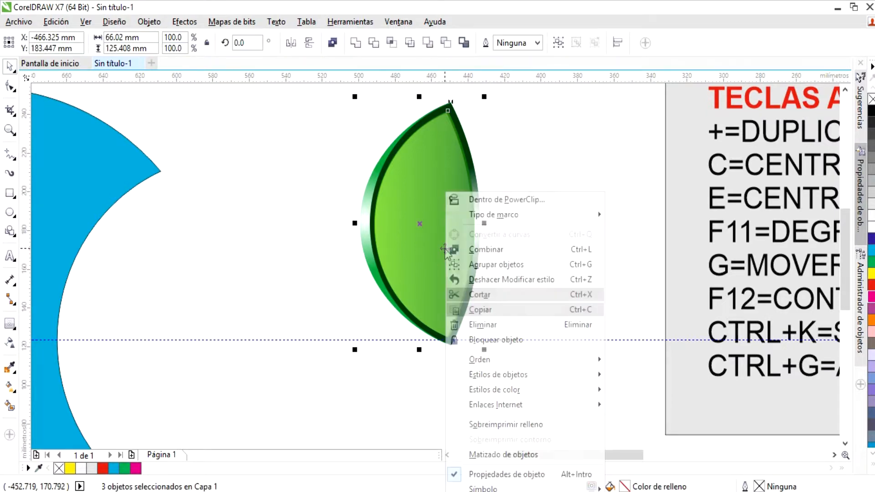
{"action": "left_click", "coordinate": [483, 266]}
{"action": "left_click", "coordinate": [331, 288]}
Step: Move the green segment group into the recess on the blue shape's right side
{"action": "scroll", "coordinate": [331, 287], "scroll_direction": "down", "scroll_amount": 2}
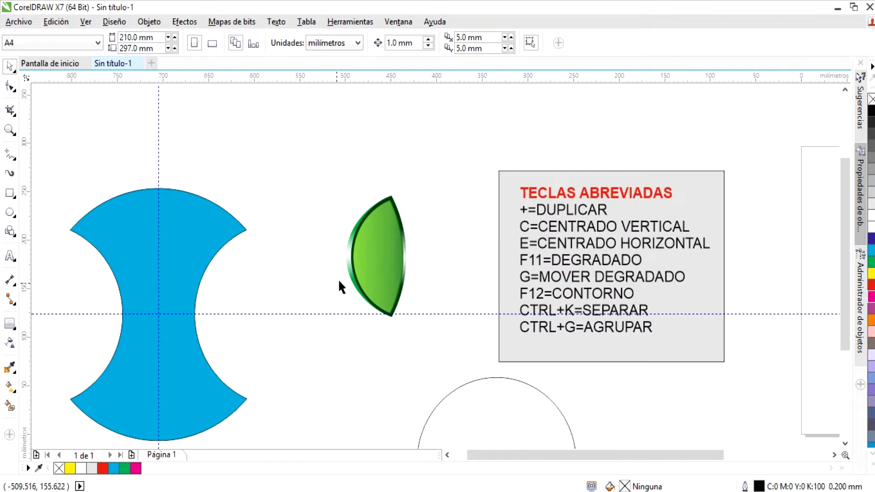
{"action": "left_click", "coordinate": [383, 268]}
{"action": "left_click_drag", "start_coordinate": [382, 268], "coordinate": [239, 337]}
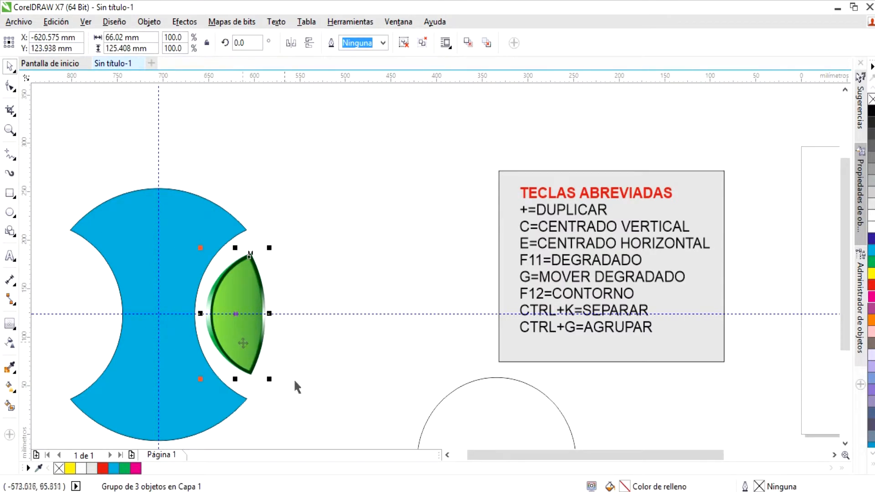
{"action": "left_click", "coordinate": [447, 454]}
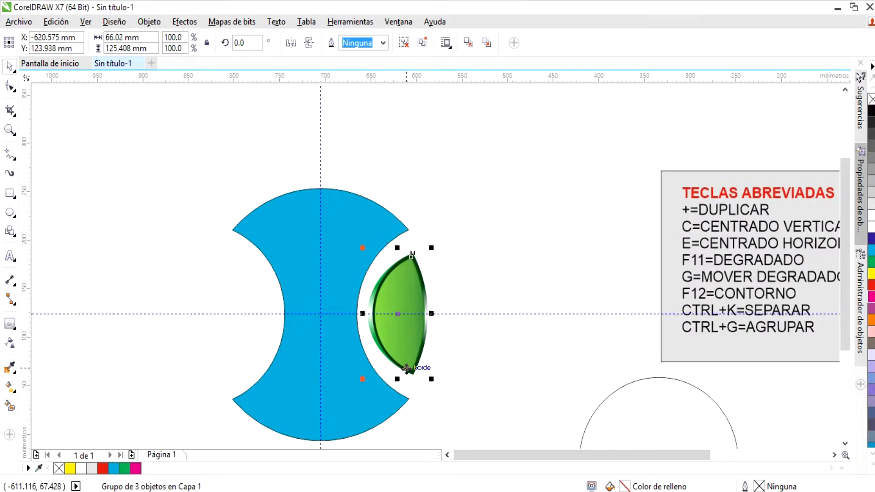
Step: Duplicate the green segment, mirror the copy horizontally and move it into the blue shape's left recess
{"action": "key", "text": "plus"}
{"action": "key", "text": "Left"}
{"action": "key", "text": "Left"}
{"action": "key", "text": "Left"}
{"action": "key", "text": "Left"}
{"action": "key", "text": "Left"}
{"action": "key", "text": "Left"}
{"action": "key", "text": "Left"}
{"action": "key", "text": "Left"}
{"action": "key", "text": "Left"}
{"action": "key", "text": "Left"}
{"action": "key", "text": "Left"}
{"action": "key", "text": "Left"}
{"action": "key", "text": "Left"}
{"action": "key", "text": "Left"}
{"action": "key", "text": "Left"}
{"action": "key", "text": "Left"}
{"action": "key", "text": "Left"}
{"action": "key", "text": "Left"}
{"action": "key", "text": "Left"}
{"action": "key", "text": "Left"}
{"action": "key", "text": "Left"}
{"action": "key", "text": "Left"}
{"action": "key", "text": "Left"}
{"action": "key", "text": "Left"}
{"action": "key", "text": "Left"}
{"action": "key", "text": "Left"}
{"action": "key", "text": "Left"}
{"action": "key", "text": "Left"}
{"action": "key", "text": "Left"}
{"action": "key", "text": "Left"}
{"action": "key", "text": "Left"}
{"action": "key", "text": "Left"}
{"action": "key", "text": "Left"}
{"action": "key", "text": "Left"}
{"action": "key", "text": "Left"}
{"action": "key", "text": "Left"}
{"action": "key", "text": "Left"}
{"action": "key", "text": "Left"}
{"action": "key", "text": "Left"}
{"action": "key", "text": "Left"}
{"action": "key", "text": "Left"}
{"action": "key", "text": "Left"}
{"action": "key", "text": "Left"}
{"action": "key", "text": "Left"}
{"action": "key", "text": "Left"}
{"action": "key", "text": "Left"}
{"action": "key", "text": "Left"}
{"action": "key", "text": "Left"}
{"action": "key", "text": "Left"}
{"action": "key", "text": "Left"}
{"action": "key", "text": "Left"}
{"action": "key", "text": "Left"}
{"action": "key", "text": "Left"}
{"action": "key", "text": "Left"}
{"action": "key", "text": "Left"}
{"action": "key", "text": "Left"}
{"action": "key", "text": "Left"}
{"action": "key", "text": "Left"}
{"action": "key", "text": "Left"}
{"action": "key", "text": "Left"}
{"action": "key", "text": "Left"}
{"action": "key", "text": "Left"}
{"action": "key", "text": "Left"}
{"action": "key", "text": "Left"}
{"action": "key", "text": "Left"}
{"action": "left_click", "coordinate": [291, 43]}
{"action": "key", "text": "Left"}
{"action": "key", "text": "Left"}
{"action": "key", "text": "Left"}
{"action": "key", "text": "Left"}
{"action": "key", "text": "Left"}
{"action": "key", "text": "Left"}
{"action": "key", "text": "Left"}
{"action": "key", "text": "Left"}
{"action": "key", "text": "Left"}
{"action": "key", "text": "Left"}
{"action": "key", "text": "Left"}
{"action": "key", "text": "Left"}
{"action": "key", "text": "Left"}
{"action": "key", "text": "Left"}
{"action": "key", "text": "Left"}
{"action": "key", "text": "Left"}
{"action": "key", "text": "Left"}
{"action": "key", "text": "Left"}
{"action": "key", "text": "Left"}
{"action": "key", "text": "Left"}
{"action": "key", "text": "Left"}
{"action": "key", "text": "Left"}
{"action": "key", "text": "Left"}
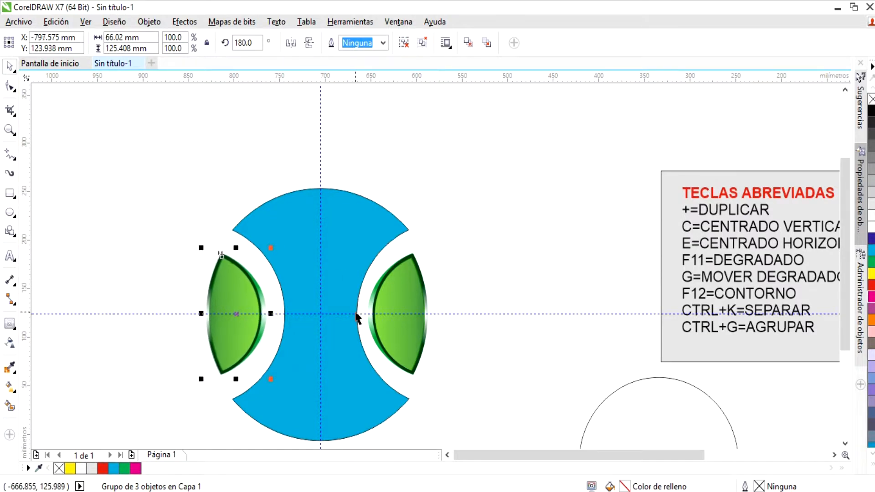
Step: Nudge the right green segment slightly to the right to match the left segment's spacing from the blue shape
{"action": "left_click", "coordinate": [409, 302]}
{"action": "key", "text": "Right"}
{"action": "key", "text": "Right"}
{"action": "key", "text": "Right"}
{"action": "key", "text": "Right"}
{"action": "key", "text": "Right"}
{"action": "left_click", "coordinate": [492, 355]}
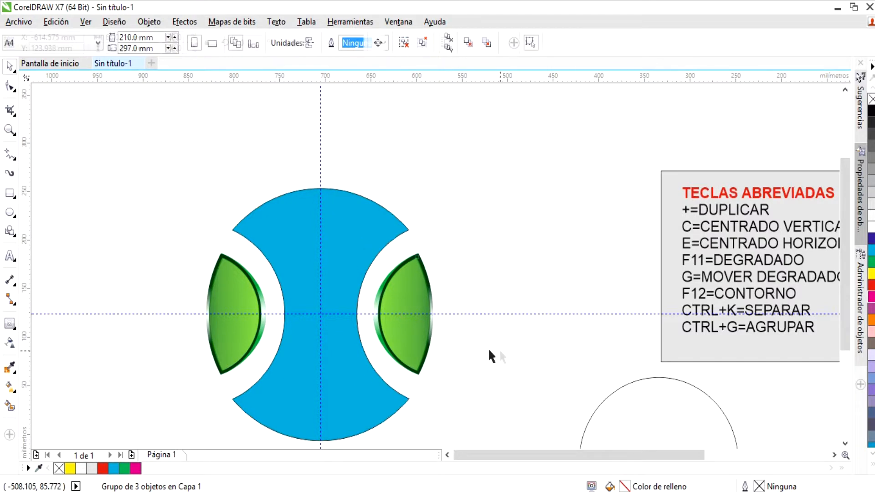
Step: Add an inner contour to the central blue shape with a 4 mm offset
{"action": "left_click", "coordinate": [337, 285]}
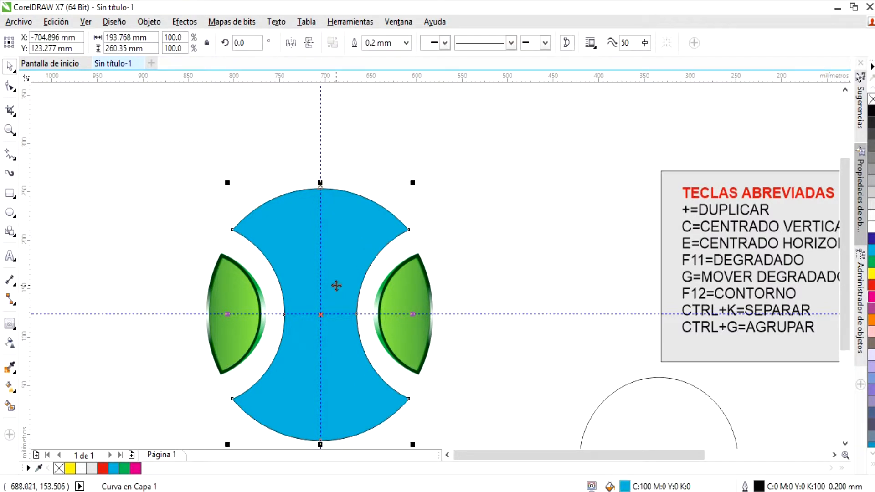
{"action": "left_click", "coordinate": [17, 328]}
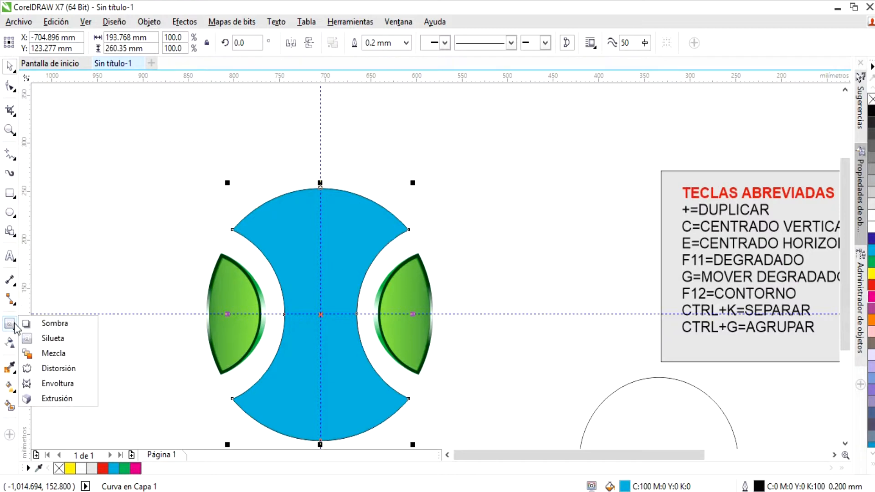
{"action": "left_click", "coordinate": [34, 337]}
{"action": "left_click_drag", "start_coordinate": [281, 201], "coordinate": [282, 205]}
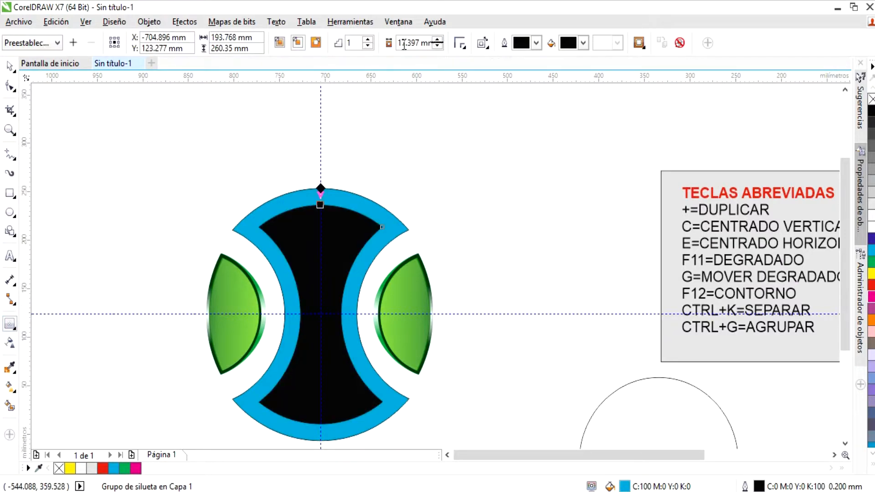
{"action": "triple_click", "coordinate": [419, 42]}
{"action": "type", "text": "4"}
{"action": "key", "text": "Return"}
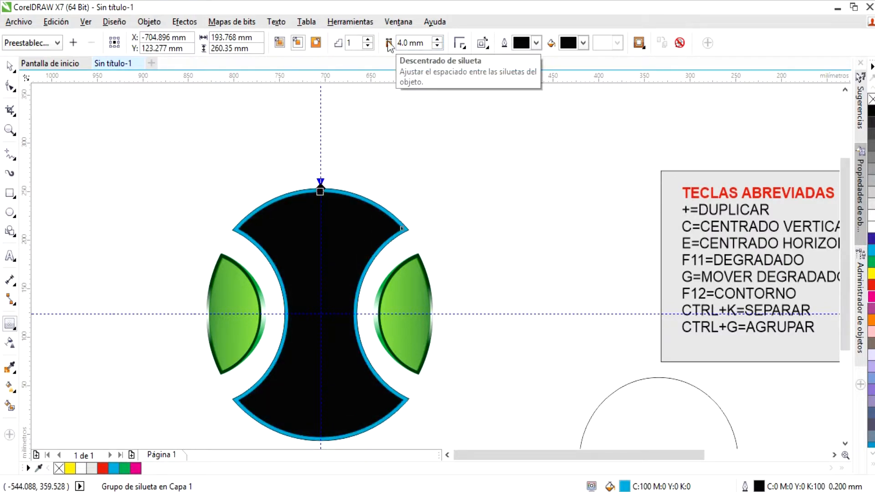
Step: Separate the contour group into the black inner shape and the blue base shape
{"action": "left_click", "coordinate": [9, 67]}
{"action": "left_click", "coordinate": [189, 166]}
{"action": "left_click", "coordinate": [313, 224]}
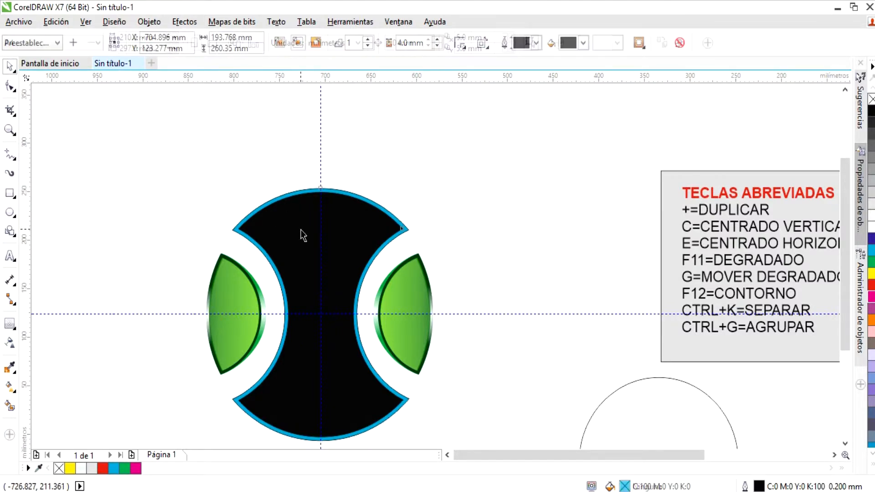
{"action": "left_click", "coordinate": [150, 21]}
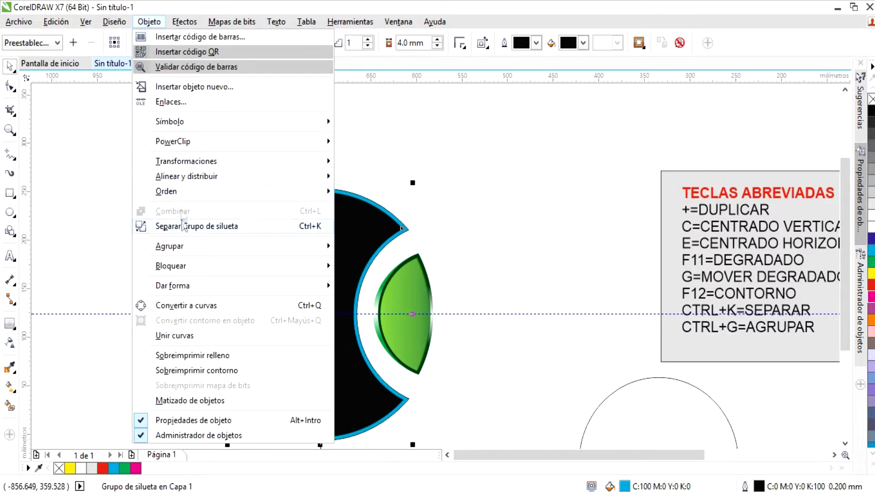
{"action": "left_click", "coordinate": [187, 226]}
{"action": "left_click", "coordinate": [182, 234]}
Step: Move the black and blue shapes to the right, then duplicate the blue one and place the copy left of the green segments
{"action": "left_click", "coordinate": [326, 240]}
{"action": "left_click_drag", "start_coordinate": [327, 240], "coordinate": [534, 210]}
{"action": "left_click_drag", "start_coordinate": [354, 238], "coordinate": [432, 192]}
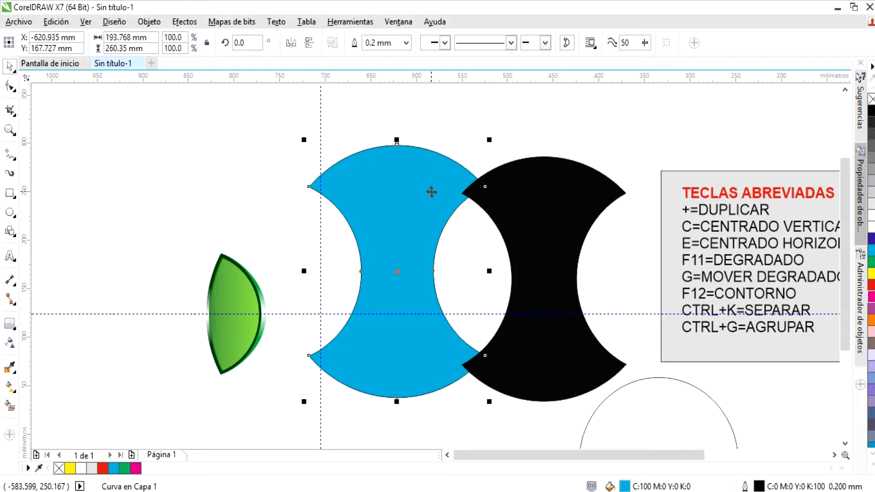
{"action": "key", "text": "plus"}
{"action": "left_click_drag", "start_coordinate": [422, 198], "coordinate": [160, 200]}
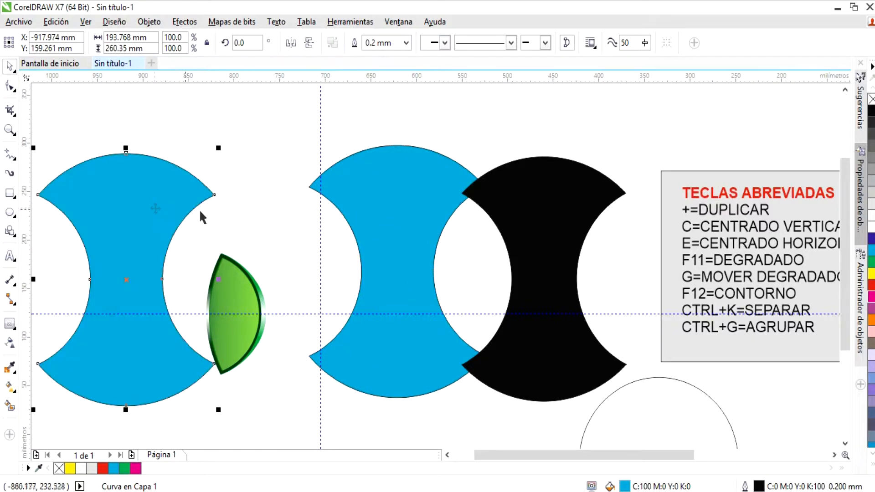
Step: Duplicate the black shape and move one of the two over the middle blue shape
{"action": "left_click", "coordinate": [385, 212]}
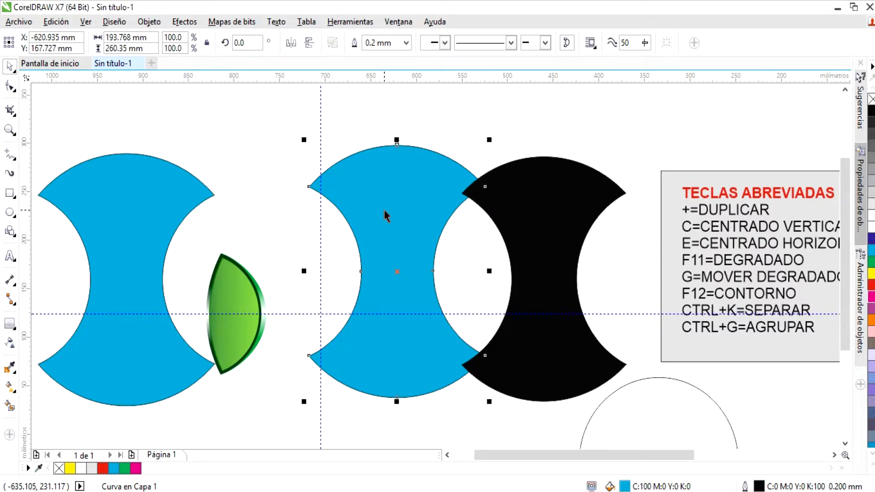
{"action": "left_click", "coordinate": [550, 208]}
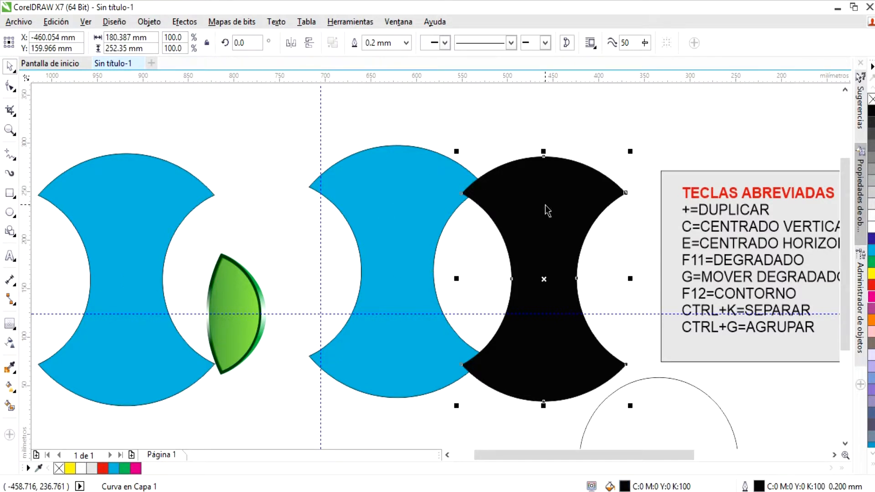
{"action": "left_click_drag", "start_coordinate": [546, 204], "coordinate": [366, 225]}
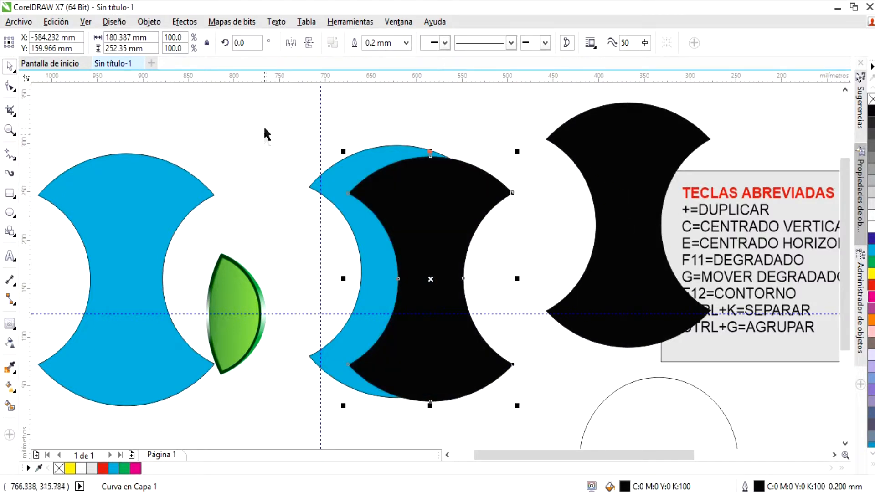
Step: Centre a black copy on the leftmost blue shape and cut it out, leaving a thin blue outline
{"action": "left_click_drag", "start_coordinate": [440, 377], "coordinate": [524, 418]}
{"action": "key", "text": "c"}
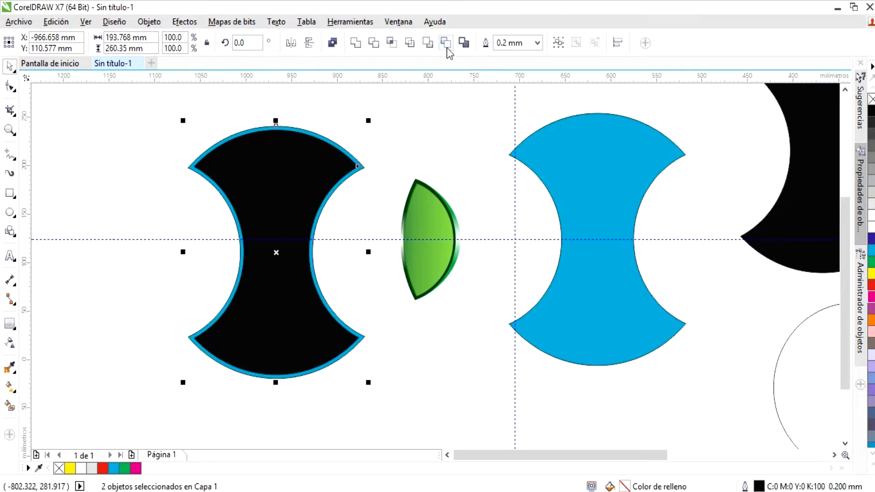
{"action": "left_click", "coordinate": [446, 44]}
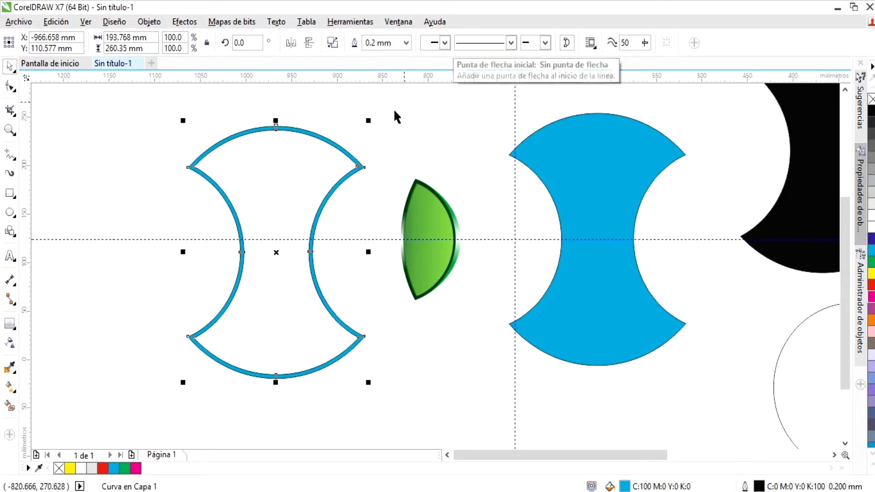
Step: Place the solid blue shape at the far left, the thin outline beside it and the black shape over the right green segment
{"action": "mouse_move", "coordinate": [349, 174]}
{"action": "left_mouse_down"}
{"action": "mouse_move", "coordinate": [392, 152]}
{"action": "mouse_move", "coordinate": [356, 169]}
{"action": "left_mouse_up"}
{"action": "left_click_drag", "start_coordinate": [597, 289], "coordinate": [160, 322]}
{"action": "left_click_drag", "start_coordinate": [350, 359], "coordinate": [474, 372]}
{"action": "left_click_drag", "start_coordinate": [791, 239], "coordinate": [746, 285]}
{"action": "key", "text": "ctrl+z"}
{"action": "left_click_drag", "start_coordinate": [786, 232], "coordinate": [652, 353]}
{"action": "left_click_drag", "start_coordinate": [294, 342], "coordinate": [411, 369]}
Step: Delete the horizontal and vertical guidelines
{"action": "left_click", "coordinate": [490, 242]}
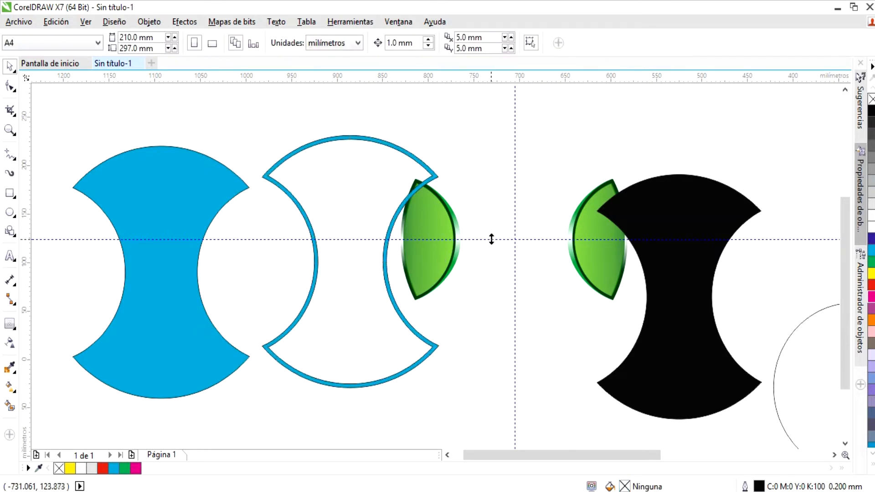
{"action": "left_click", "coordinate": [492, 240]}
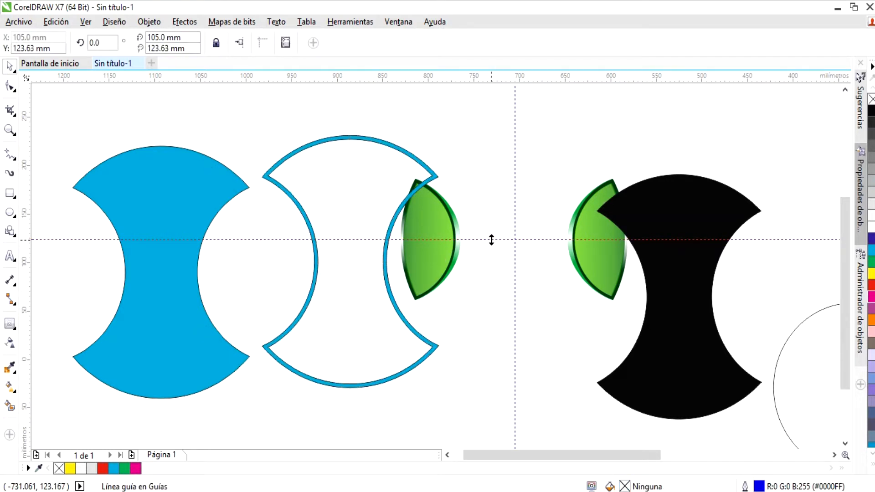
{"action": "key", "text": "Delete"}
{"action": "left_click", "coordinate": [516, 222]}
{"action": "key", "text": "Delete"}
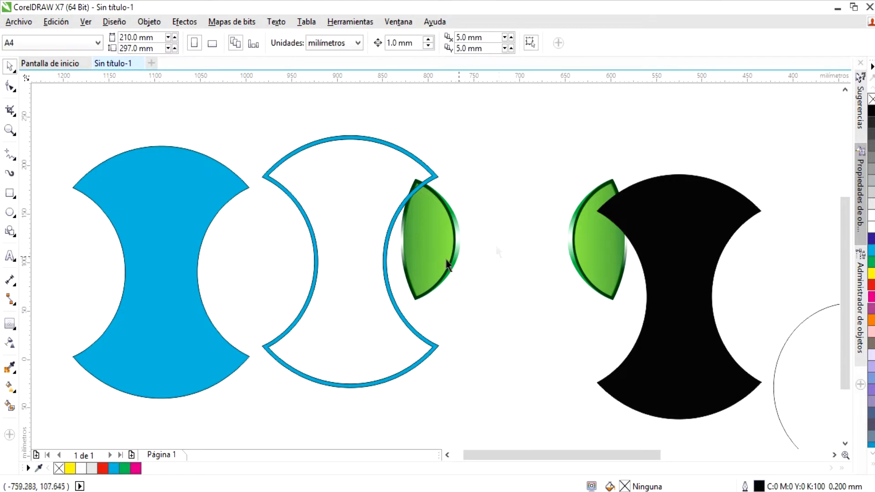
Step: Move the thin blue outline between the two green segments and bring the solid blue shape closer to it
{"action": "left_click_drag", "start_coordinate": [476, 357], "coordinate": [593, 329]}
{"action": "left_click_drag", "start_coordinate": [170, 309], "coordinate": [244, 295]}
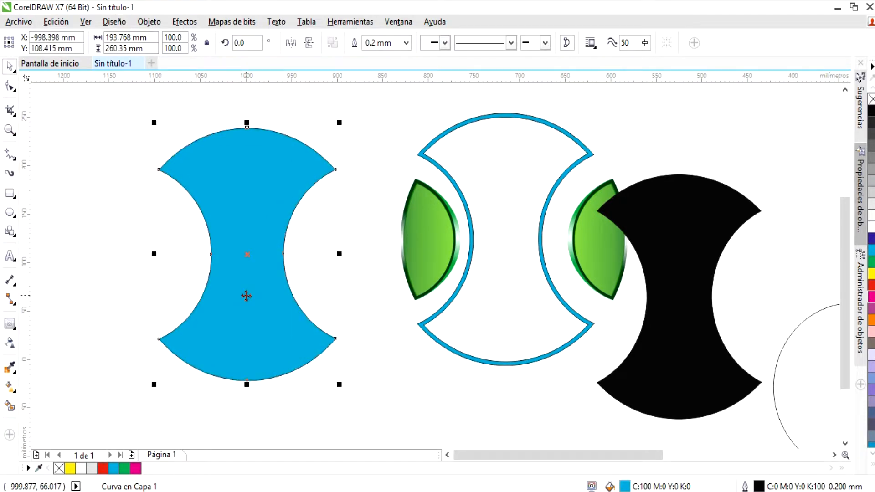
{"action": "scroll", "coordinate": [223, 246], "scroll_direction": "up", "scroll_amount": 2}
{"action": "scroll", "coordinate": [224, 245], "scroll_direction": "down", "scroll_amount": 2}
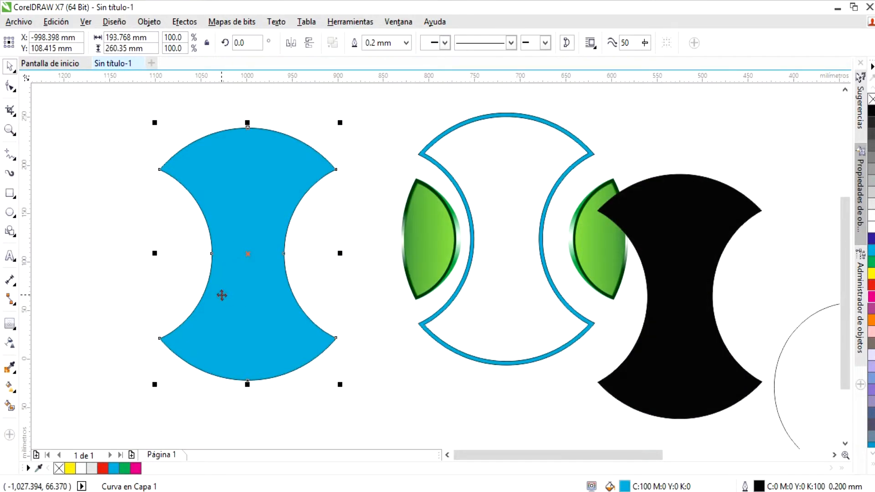
{"action": "scroll", "coordinate": [221, 295], "scroll_direction": "up", "scroll_amount": 2}
{"action": "scroll", "coordinate": [223, 296], "scroll_direction": "down", "scroll_amount": 2}
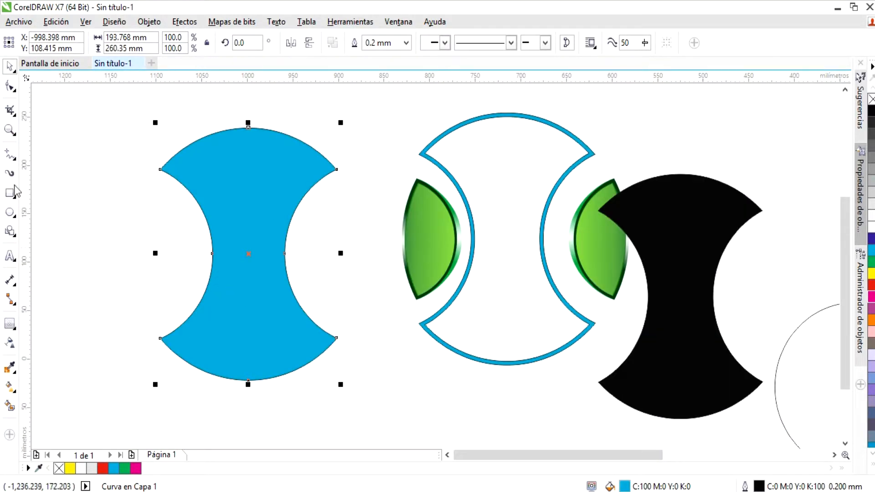
Step: Start a Pen path just outside the solid blue shape's upper-left corner, running through the corner and down inside the shape
{"action": "left_click", "coordinate": [10, 158]}
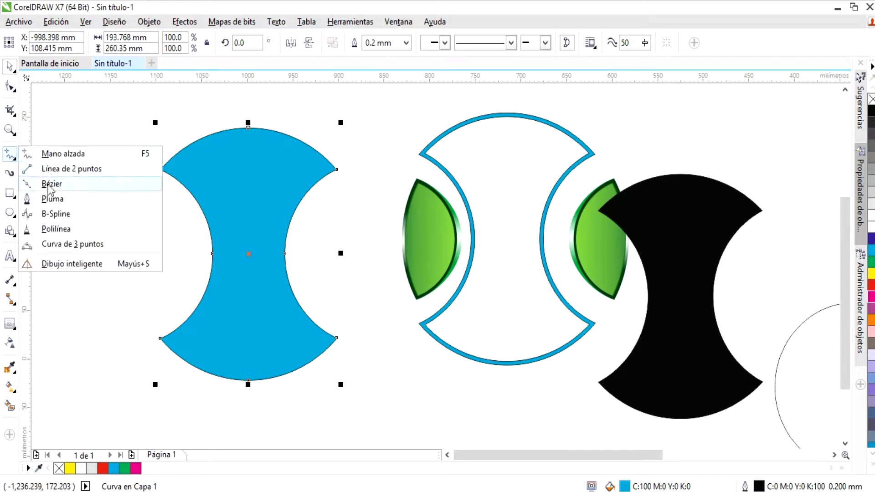
{"action": "left_click", "coordinate": [51, 197]}
{"action": "scroll", "coordinate": [192, 188], "scroll_direction": "up", "scroll_amount": 2}
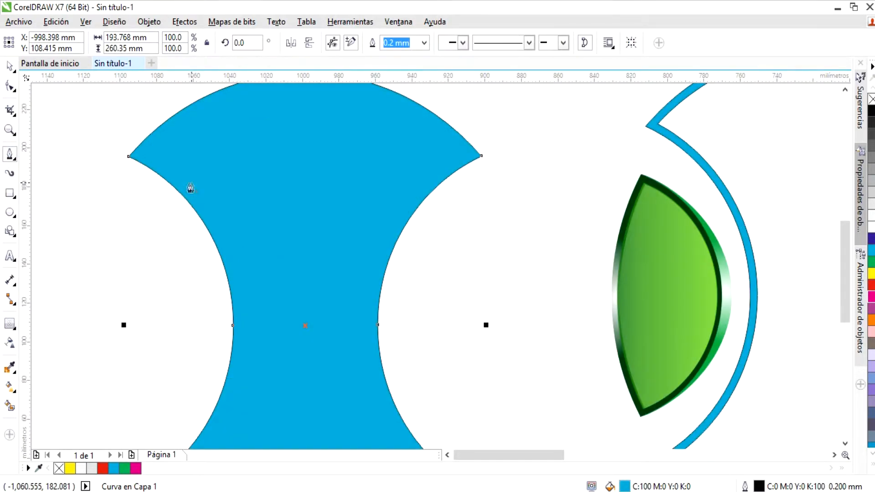
{"action": "left_click", "coordinate": [135, 170]}
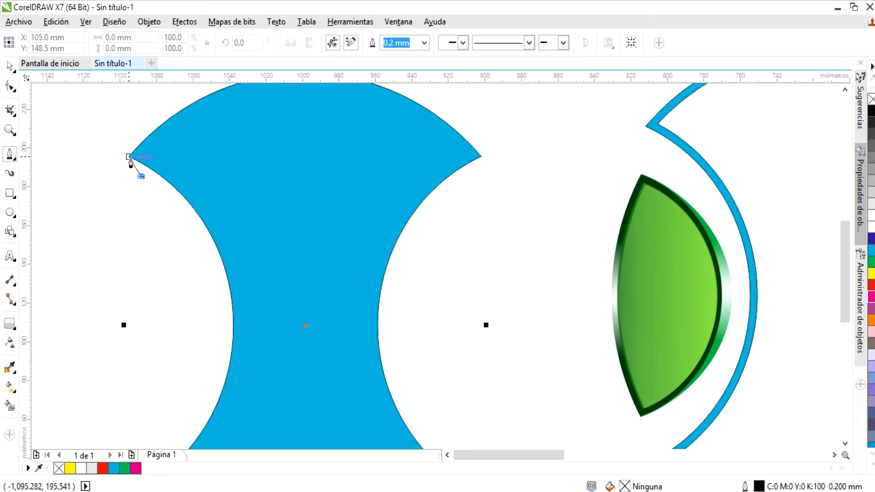
{"action": "left_click", "coordinate": [130, 157]}
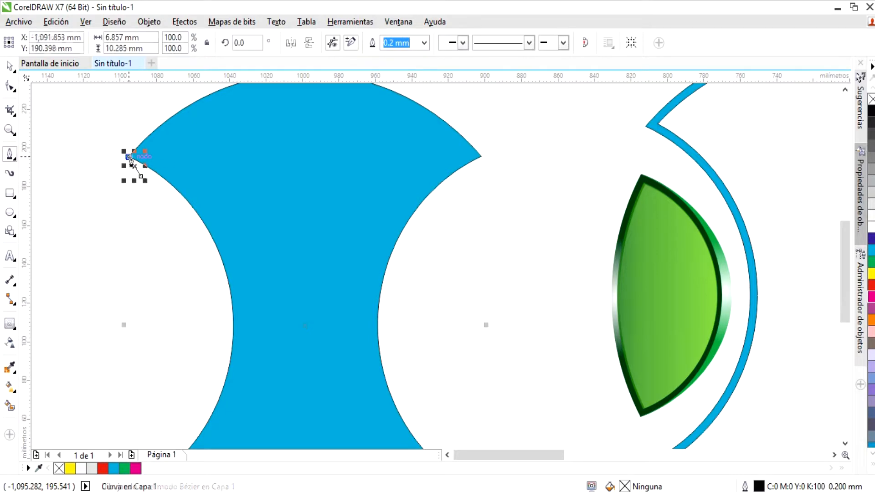
{"action": "left_click", "coordinate": [264, 181]}
{"action": "left_click", "coordinate": [305, 407]}
Step: Continue the Pen path to the blue shape's lower-left corner and on to a point just outside it
{"action": "scroll", "coordinate": [305, 411], "scroll_direction": "down", "scroll_amount": 2}
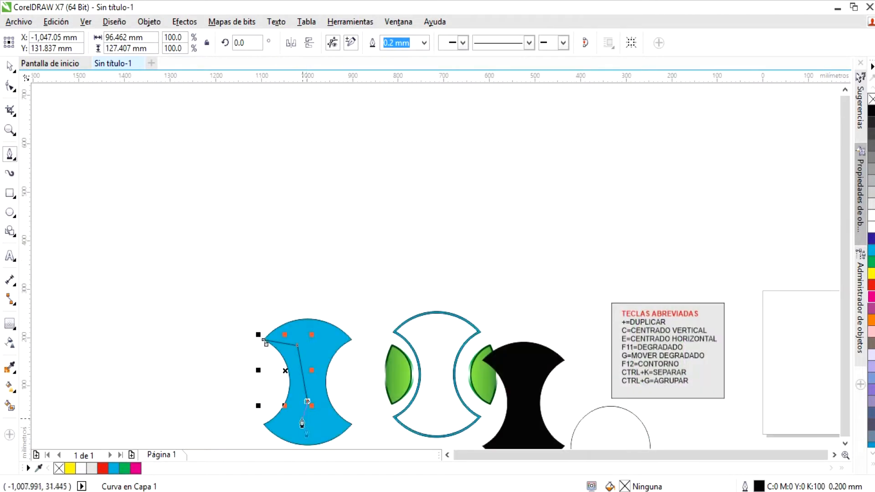
{"action": "scroll", "coordinate": [299, 429], "scroll_direction": "up", "scroll_amount": 1}
{"action": "scroll", "coordinate": [289, 420], "scroll_direction": "up", "scroll_amount": 1}
{"action": "scroll", "coordinate": [271, 347], "scroll_direction": "up", "scroll_amount": 2}
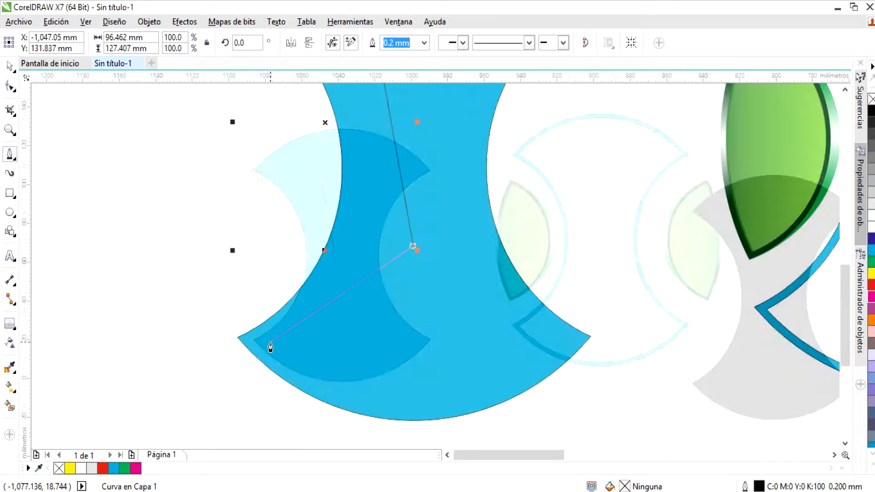
{"action": "left_click", "coordinate": [271, 343]}
{"action": "left_click", "coordinate": [238, 338]}
{"action": "left_click_drag", "start_coordinate": [251, 321], "coordinate": [250, 316]}
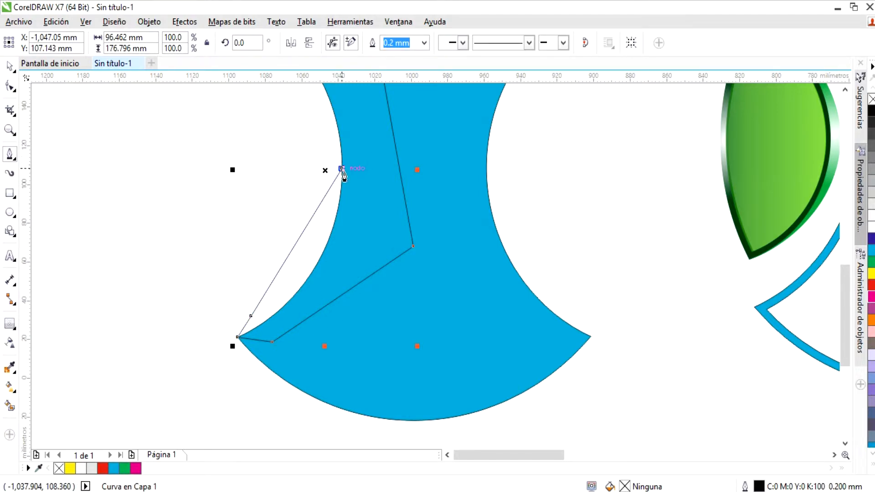
Step: Run the path through the midpoint of the blue shape's concave left edge and close it at its starting point
{"action": "scroll", "coordinate": [342, 172], "scroll_direction": "down", "scroll_amount": 1}
{"action": "scroll", "coordinate": [314, 110], "scroll_direction": "up", "scroll_amount": 1}
{"action": "scroll", "coordinate": [314, 111], "scroll_direction": "down", "scroll_amount": 1}
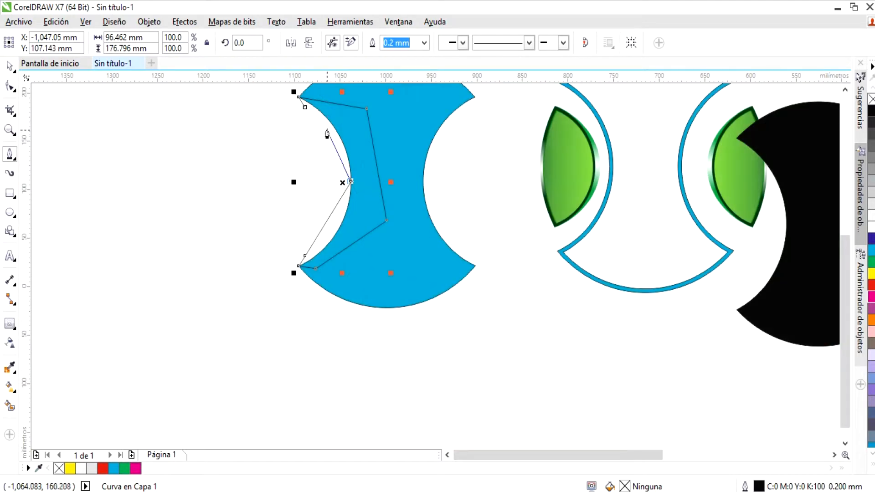
{"action": "scroll", "coordinate": [328, 159], "scroll_direction": "up", "scroll_amount": 2}
{"action": "scroll", "coordinate": [329, 224], "scroll_direction": "up", "scroll_amount": 1}
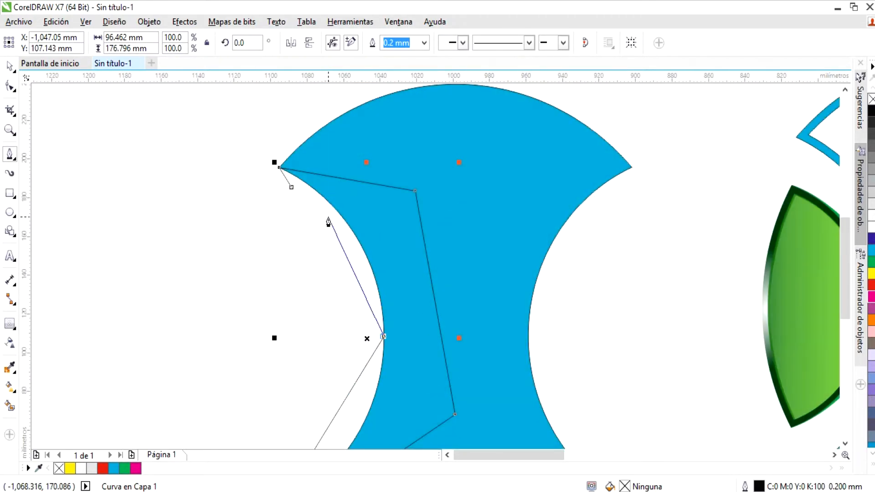
{"action": "left_click", "coordinate": [292, 192]}
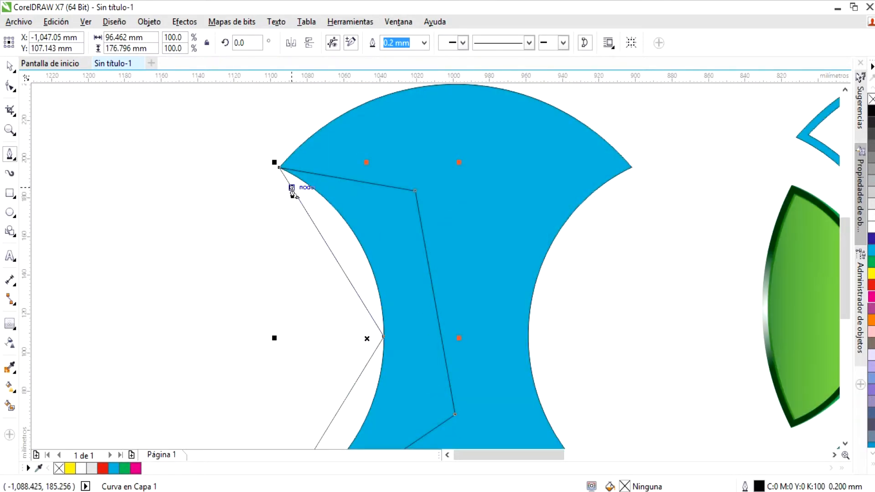
Step: Convert the path's upper outer segment to a curve and bend it to follow the shape's concave left edge
{"action": "left_click", "coordinate": [10, 86]}
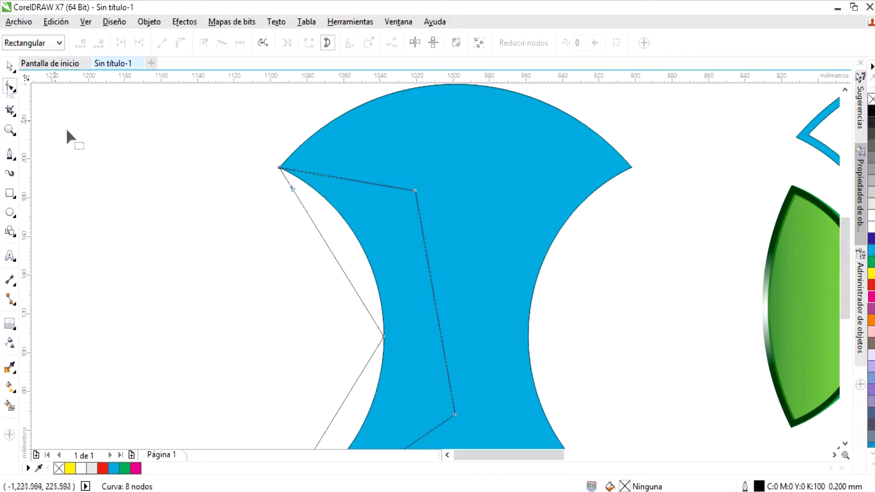
{"action": "right_click", "coordinate": [324, 240]}
{"action": "left_click", "coordinate": [361, 302]}
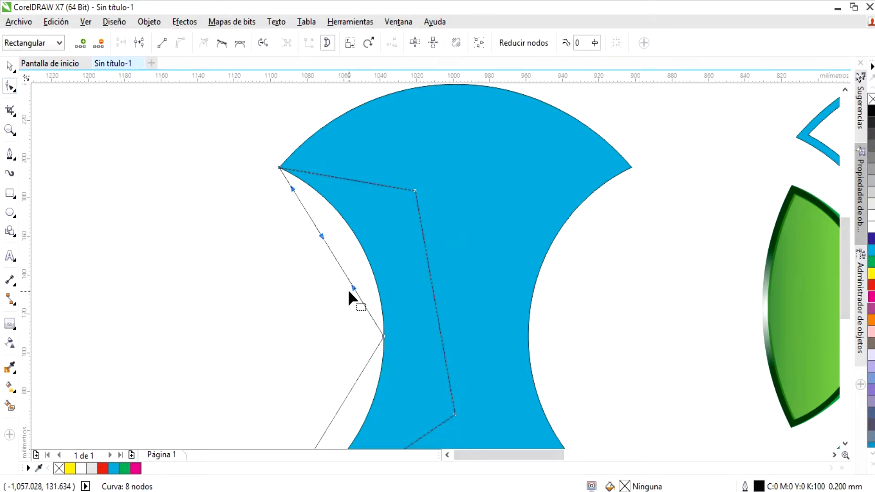
{"action": "left_click_drag", "start_coordinate": [353, 289], "coordinate": [382, 280]}
{"action": "left_click_drag", "start_coordinate": [321, 236], "coordinate": [346, 223]}
Step: Convert the path's lower outer segment to a curve and bend it to follow the shape's concave left edge
{"action": "left_click_drag", "start_coordinate": [842, 288], "coordinate": [838, 319]}
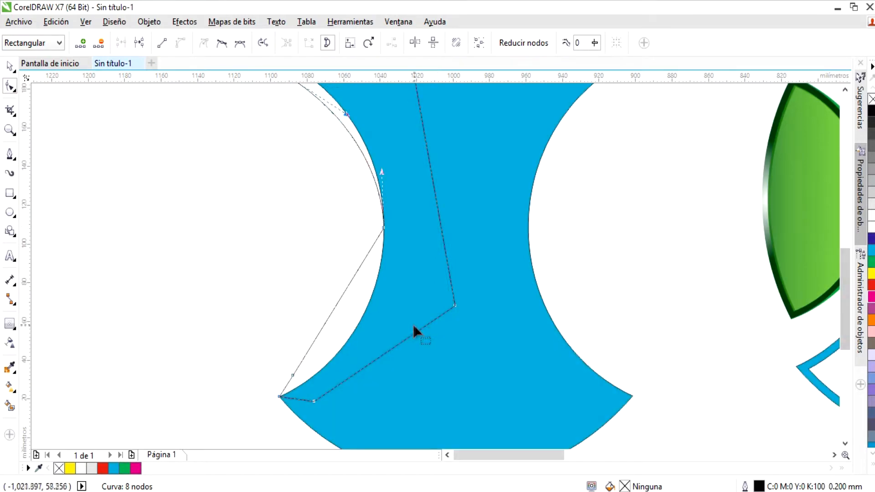
{"action": "right_click", "coordinate": [346, 286]}
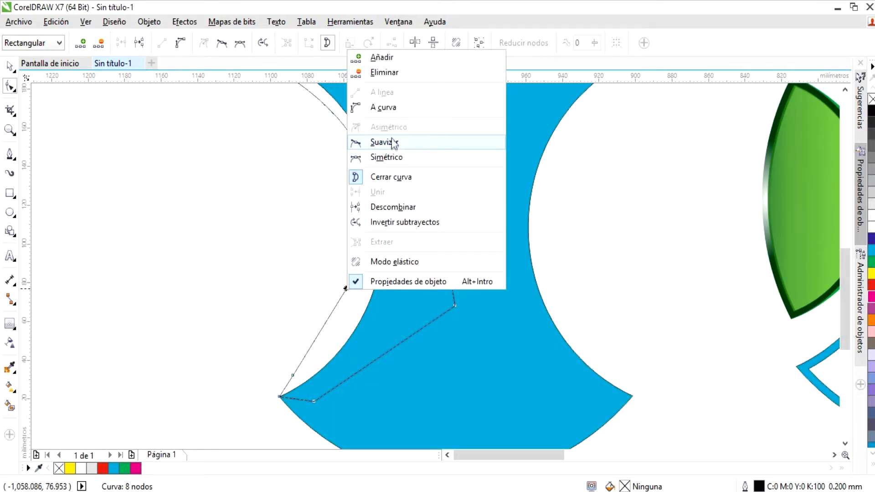
{"action": "left_click", "coordinate": [387, 107]}
{"action": "left_click_drag", "start_coordinate": [355, 274], "coordinate": [387, 295]}
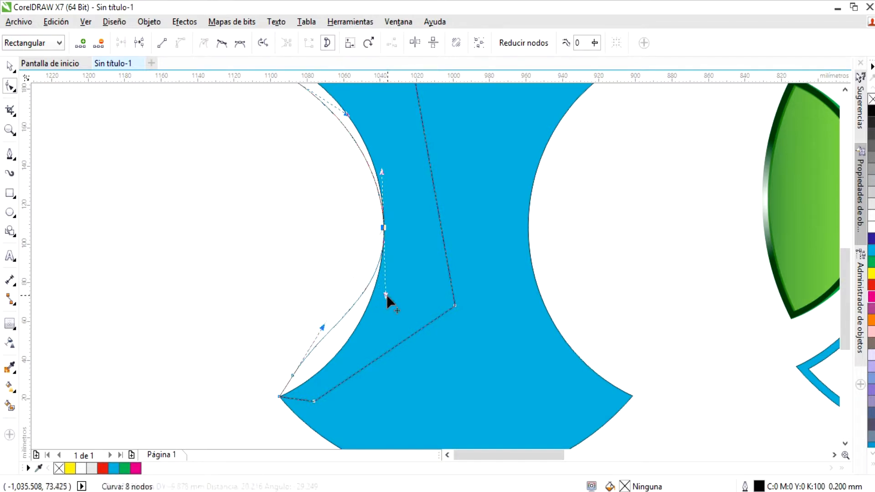
{"action": "left_click_drag", "start_coordinate": [321, 327], "coordinate": [337, 350]}
Step: Subtract the blue shape from the drawn path with Front Minus Back, leaving only the thin slivers outside its left edge
{"action": "left_click", "coordinate": [9, 67]}
{"action": "left_click", "coordinate": [276, 247]}
{"action": "scroll", "coordinate": [277, 247], "scroll_direction": "down", "scroll_amount": 3}
{"action": "scroll", "coordinate": [277, 247], "scroll_direction": "up", "scroll_amount": 2}
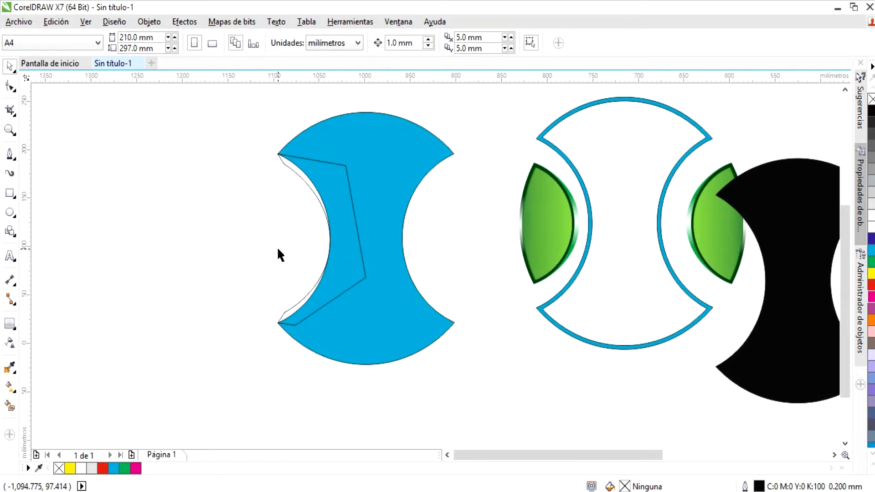
{"action": "left_click_drag", "start_coordinate": [259, 101], "coordinate": [469, 400]}
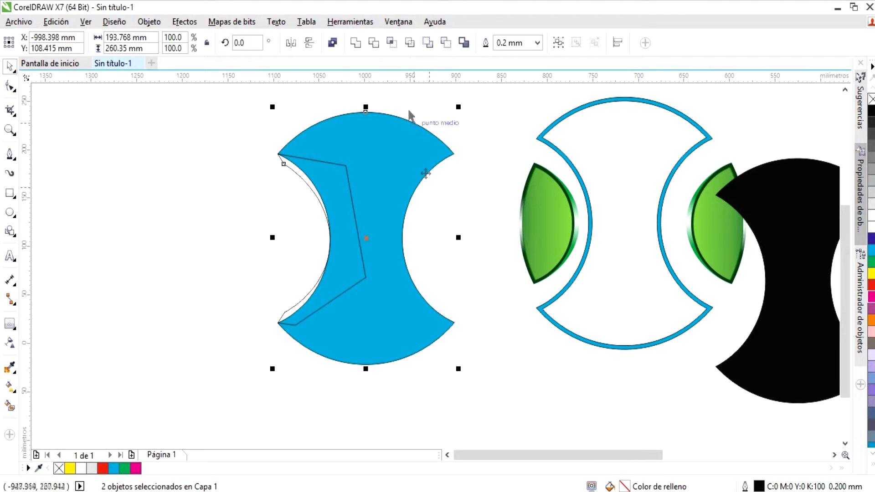
{"action": "left_click", "coordinate": [429, 44]}
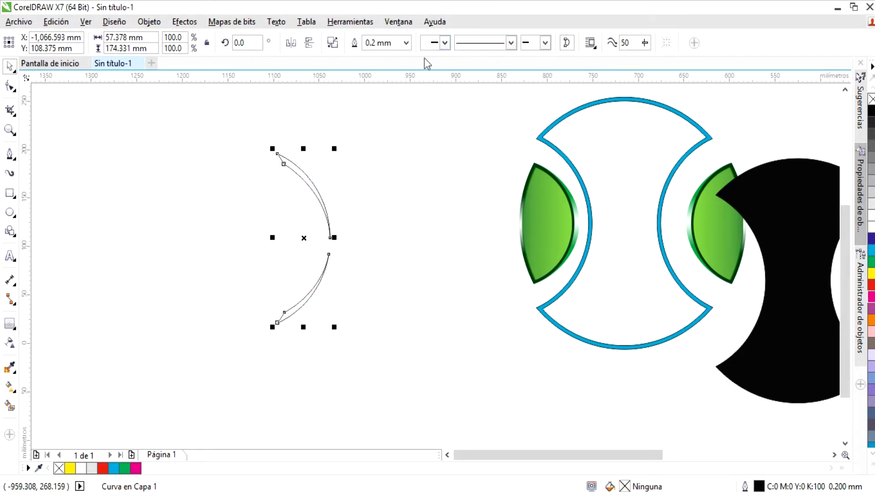
Step: Move the slivers slightly to the right and break the curve apart into separate upper and lower pieces
{"action": "left_click", "coordinate": [382, 204]}
{"action": "left_click_drag", "start_coordinate": [317, 206], "coordinate": [366, 206]}
{"action": "left_click", "coordinate": [184, 23]}
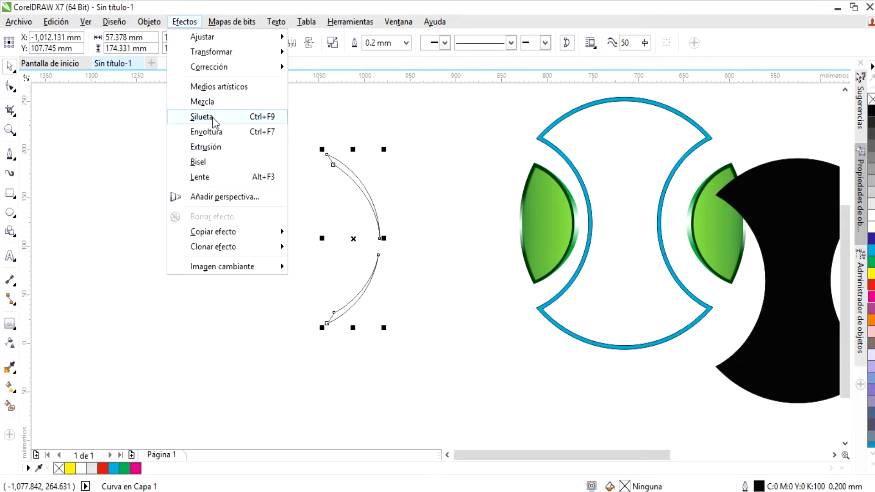
{"action": "mouse_move", "coordinate": [149, 21]}
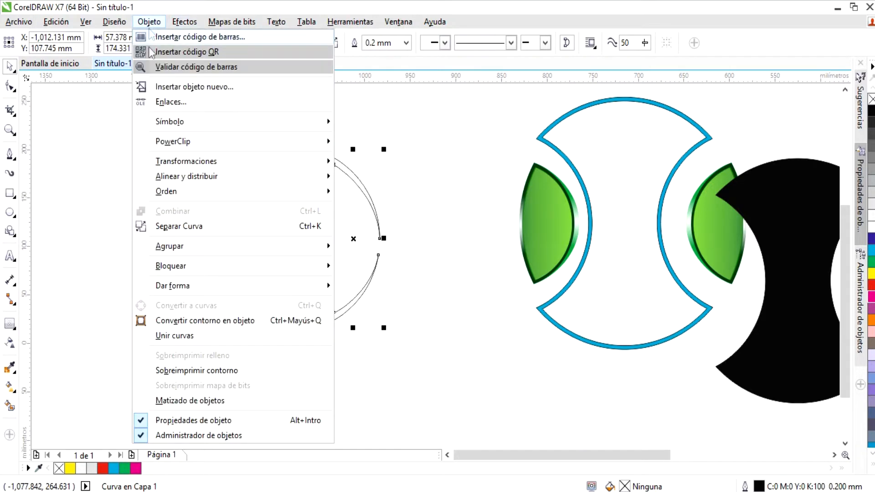
{"action": "left_click", "coordinate": [168, 227]}
{"action": "left_click", "coordinate": [336, 218]}
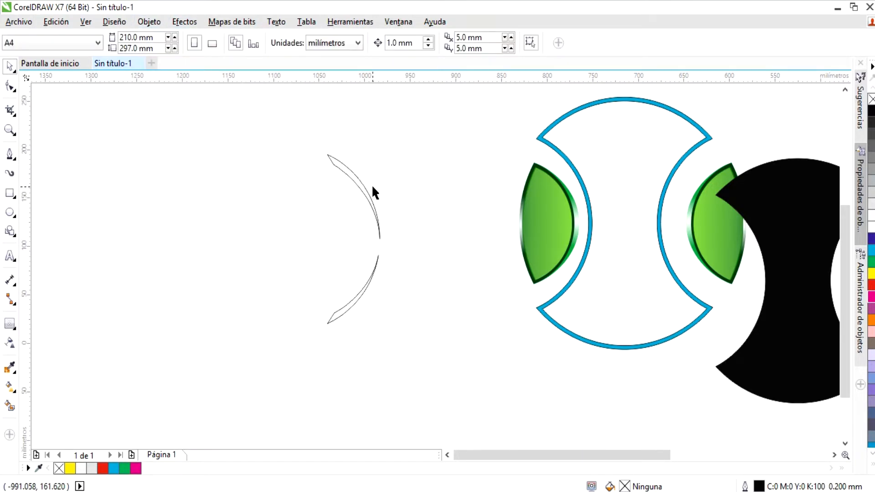
Step: Give the upper sliver an elliptical gradient fill with its centre offset 26% horizontally and -30% vertically
{"action": "left_click", "coordinate": [369, 195]}
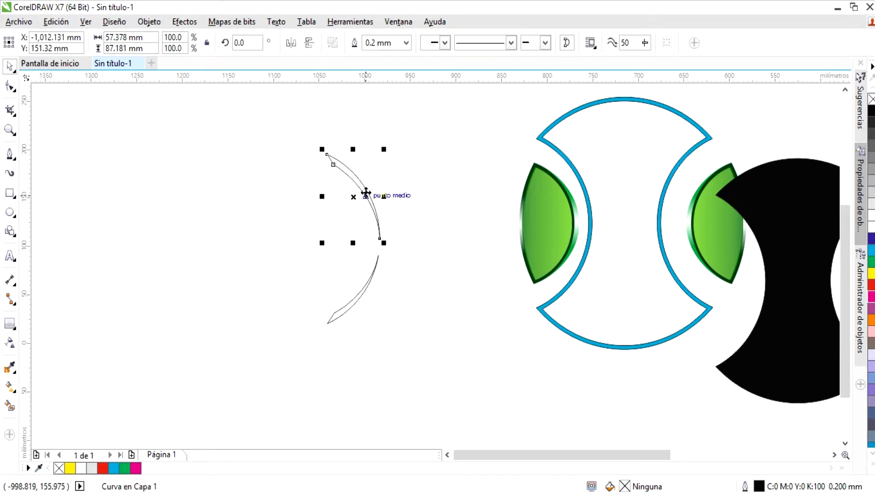
{"action": "key", "text": "F11"}
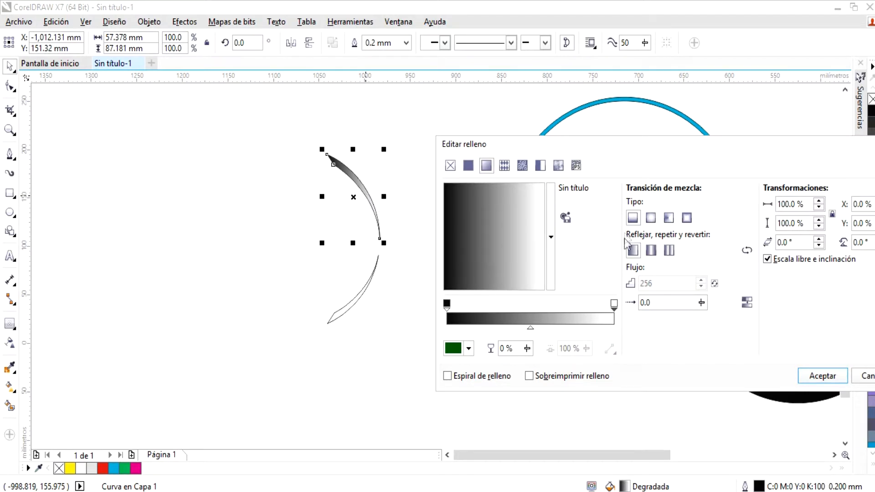
{"action": "left_click", "coordinate": [651, 218]}
{"action": "left_click_drag", "start_coordinate": [496, 237], "coordinate": [521, 270]}
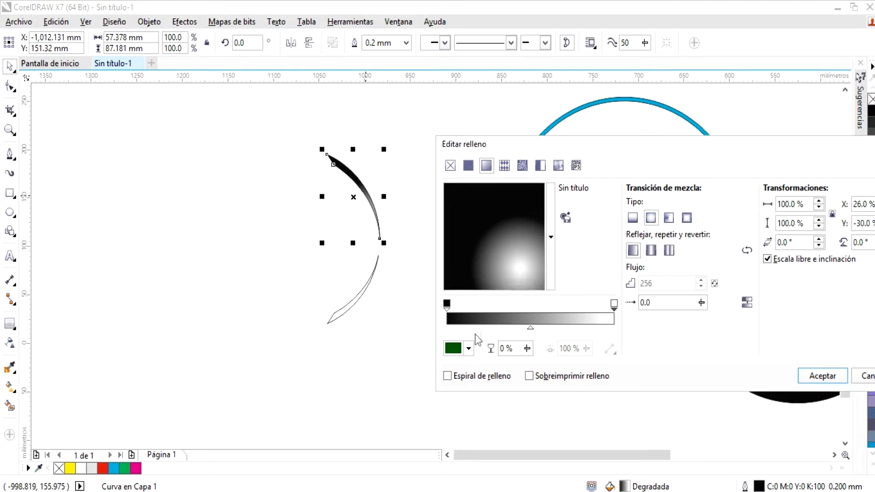
Step: Set the gradient's start colour to the document's green (C100 M0 Y100 K0) and offset its centre to X 32%, Y -12%
{"action": "left_click", "coordinate": [452, 310]}
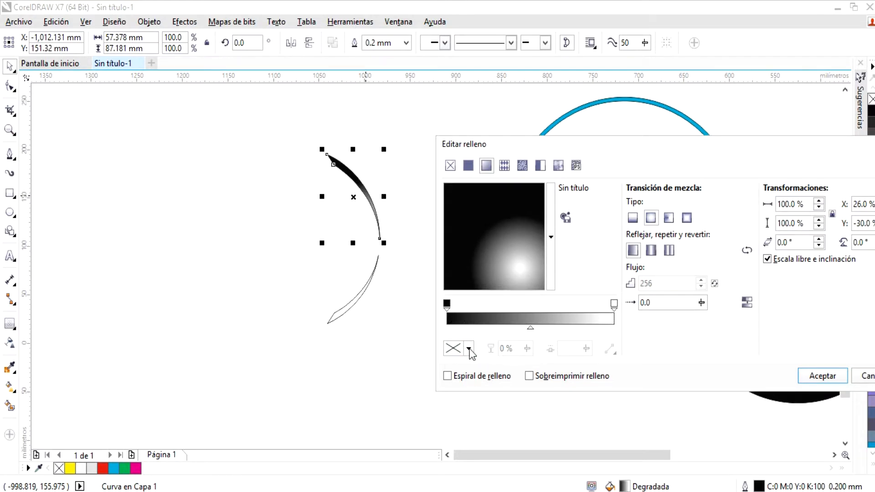
{"action": "left_click", "coordinate": [447, 303]}
{"action": "left_click", "coordinate": [469, 348]}
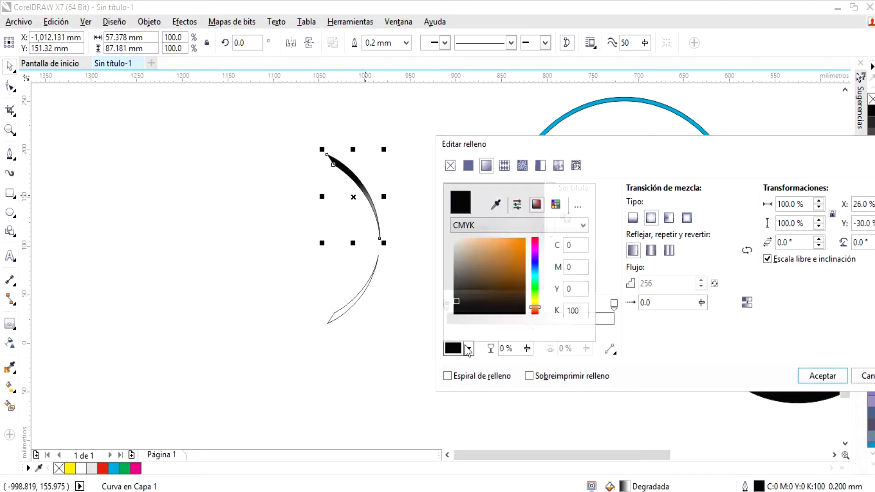
{"action": "left_click", "coordinate": [497, 206]}
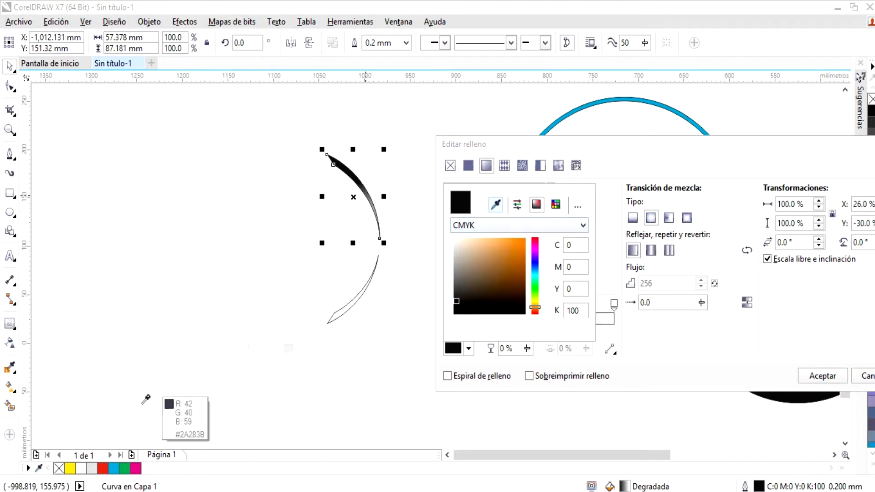
{"action": "left_click", "coordinate": [128, 468]}
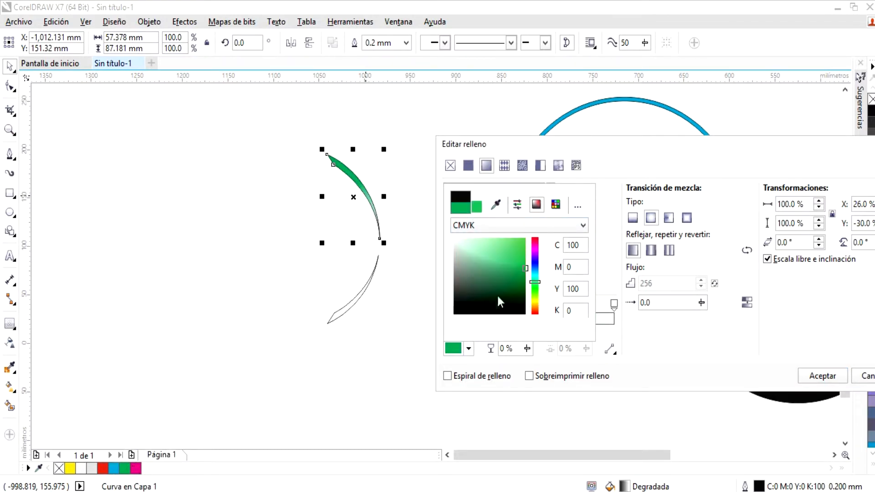
{"action": "left_click", "coordinate": [633, 347]}
{"action": "left_click_drag", "start_coordinate": [522, 269], "coordinate": [526, 253]}
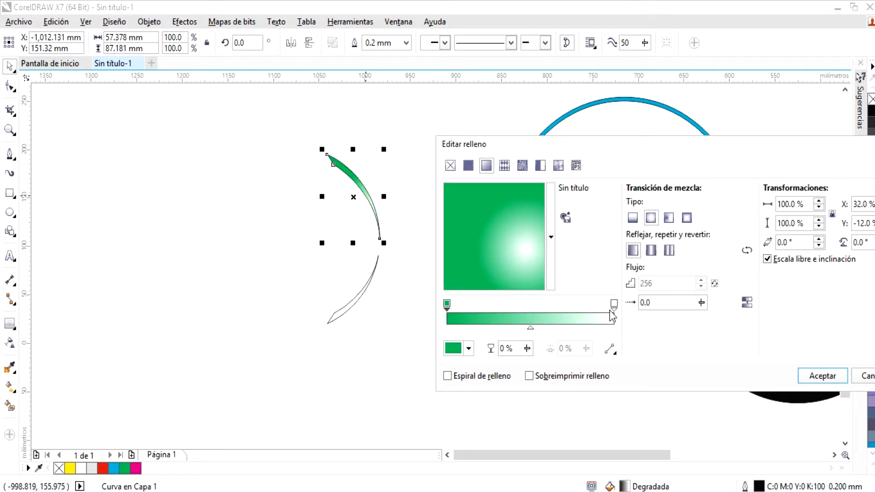
{"action": "left_click", "coordinate": [823, 376]}
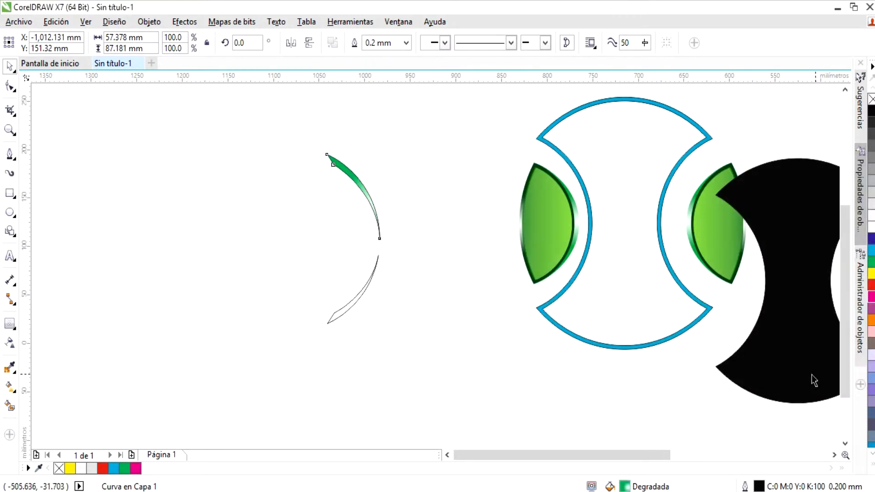
Step: Try to copy the upper sliver's green gradient onto the lower sliver, and undo the change
{"action": "left_click", "coordinate": [358, 182]}
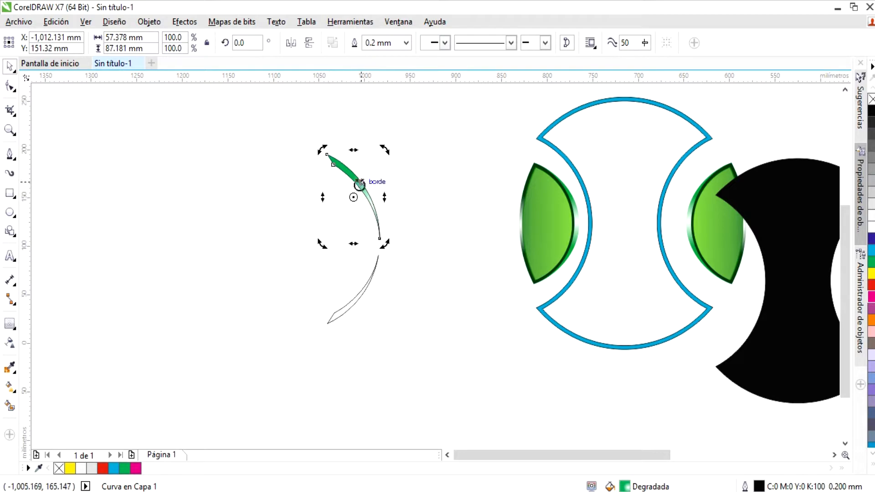
{"action": "left_click_drag", "start_coordinate": [627, 488], "coordinate": [352, 300]}
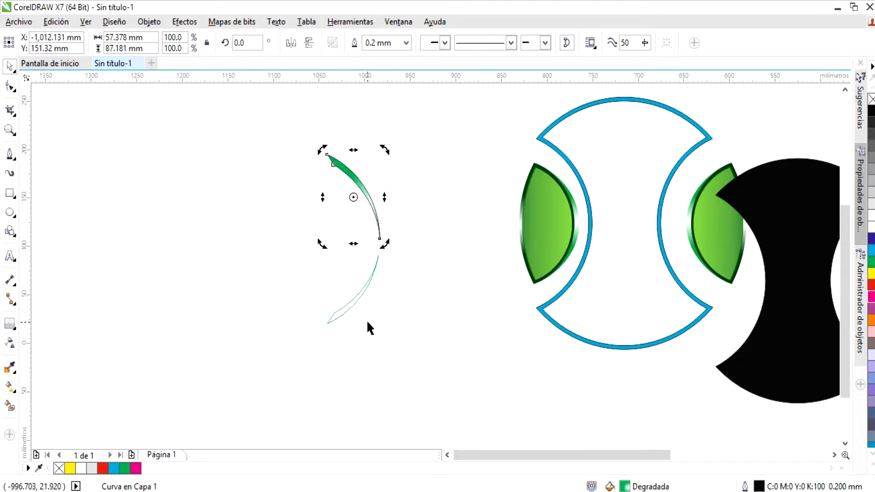
{"action": "key", "text": "ctrl+z"}
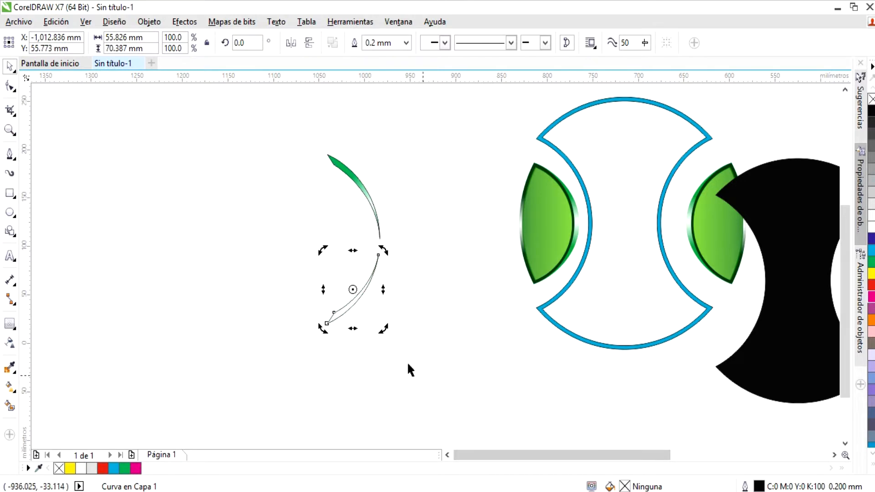
Step: Copy the upper sliver's green gradient fill onto the lower sliver
{"action": "left_click", "coordinate": [368, 207]}
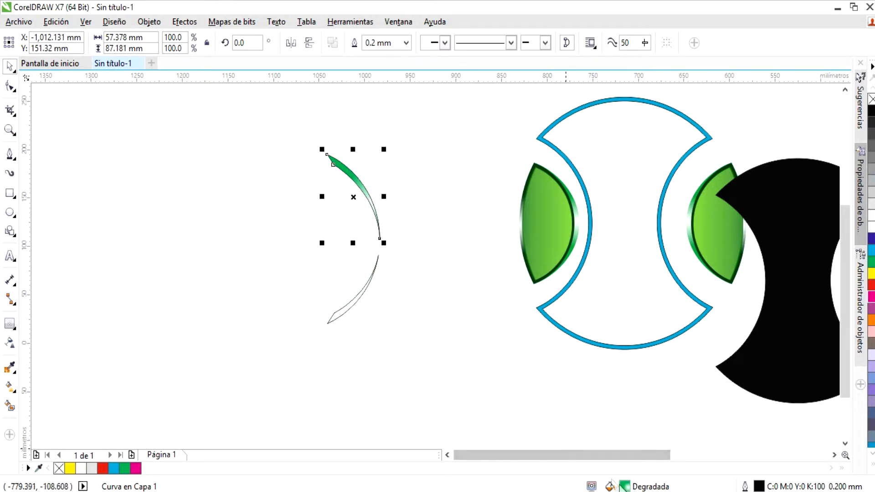
{"action": "left_click_drag", "start_coordinate": [335, 315], "coordinate": [336, 315]}
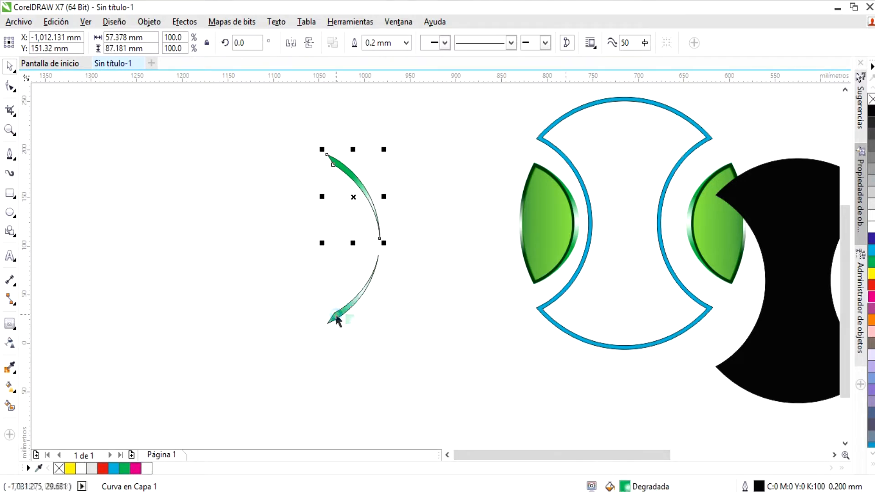
{"action": "left_click", "coordinate": [292, 216]}
{"action": "left_click_drag", "start_coordinate": [350, 321], "coordinate": [398, 343]}
Step: Remove the outline from both the upper and lower slivers
{"action": "left_click", "coordinate": [537, 43]}
{"action": "left_click", "coordinate": [510, 59]}
{"action": "left_click_drag", "start_coordinate": [292, 126], "coordinate": [401, 381]}
{"action": "left_click", "coordinate": [433, 364]}
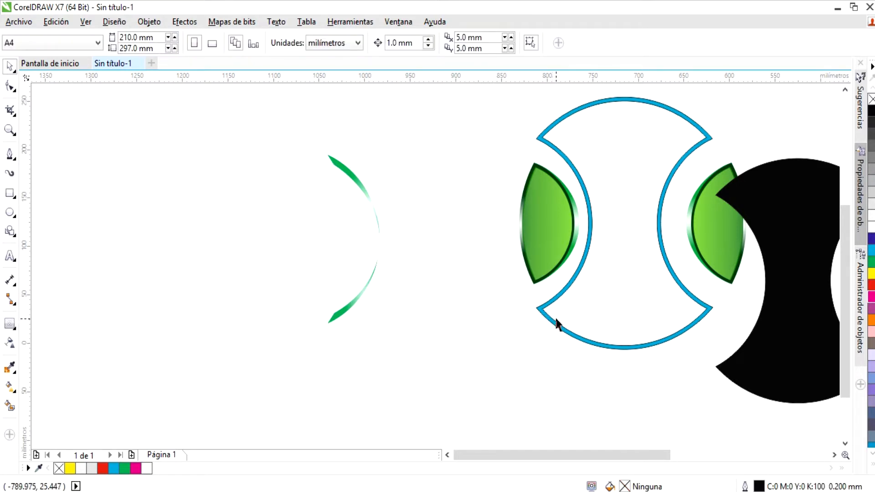
Step: Move the blue frame beside the slivers and give it an elliptical gradient with start colour C83 M4 Y90 K11
{"action": "left_click_drag", "start_coordinate": [552, 323], "coordinate": [382, 339]}
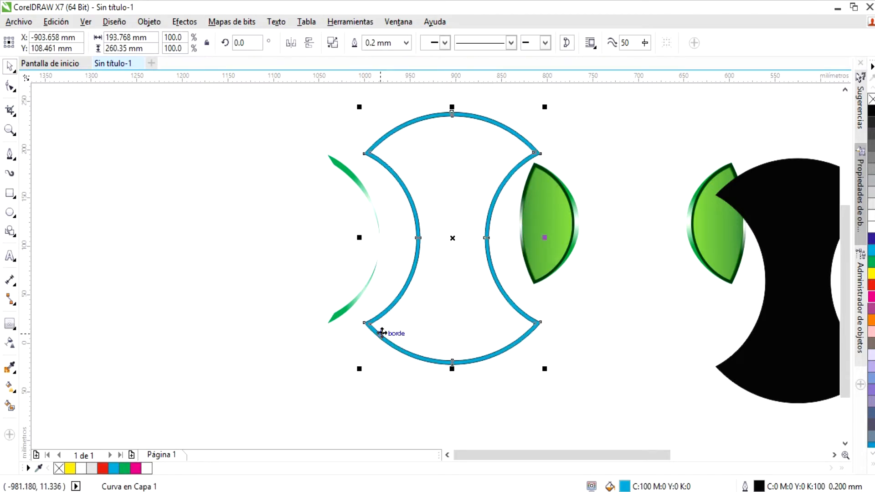
{"action": "key", "text": "F11"}
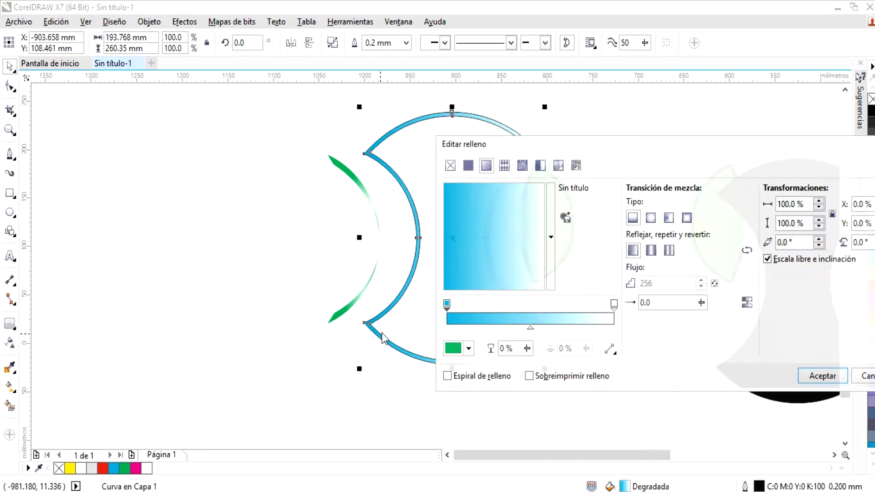
{"action": "left_click", "coordinate": [650, 218]}
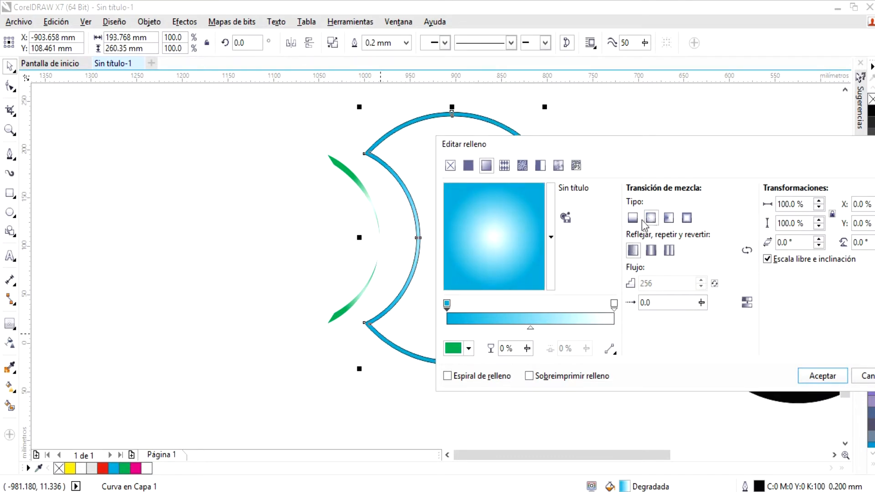
{"action": "left_click", "coordinate": [466, 350]}
{"action": "left_click", "coordinate": [520, 269]}
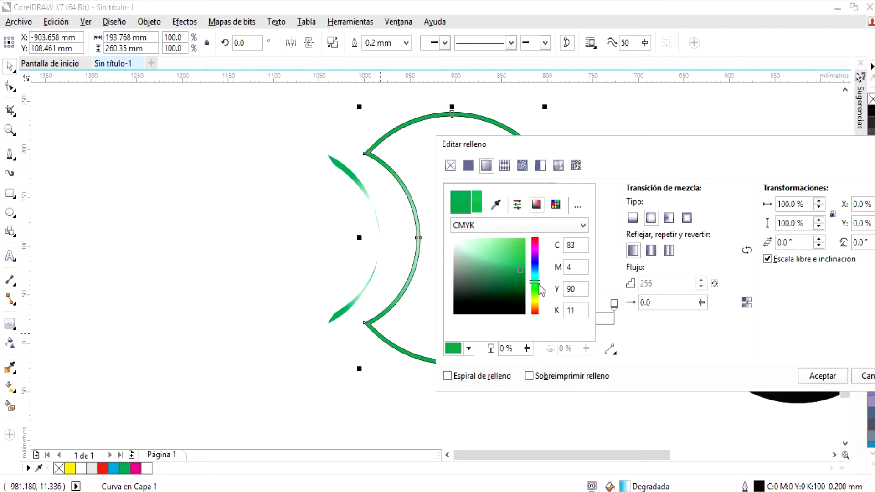
{"action": "left_click", "coordinate": [799, 373]}
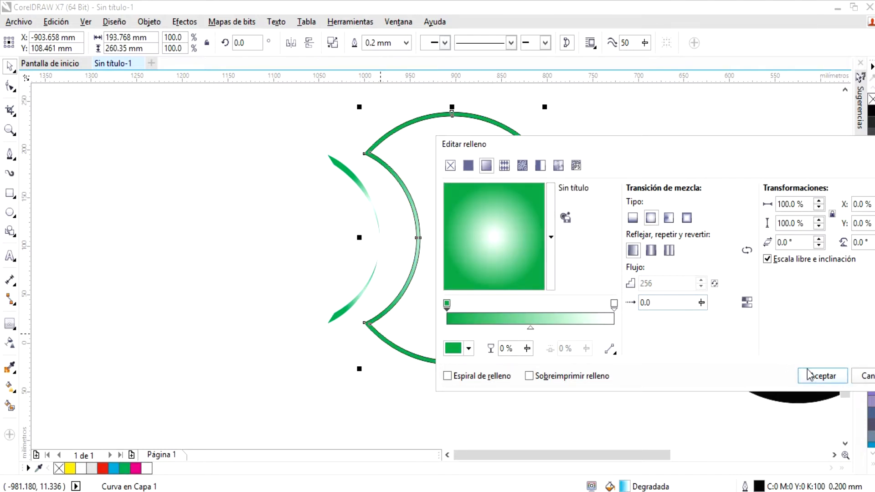
{"action": "left_click", "coordinate": [809, 375]}
Step: Remove the 0.2 mm outline from the green gradient frame
{"action": "left_click", "coordinate": [405, 42]}
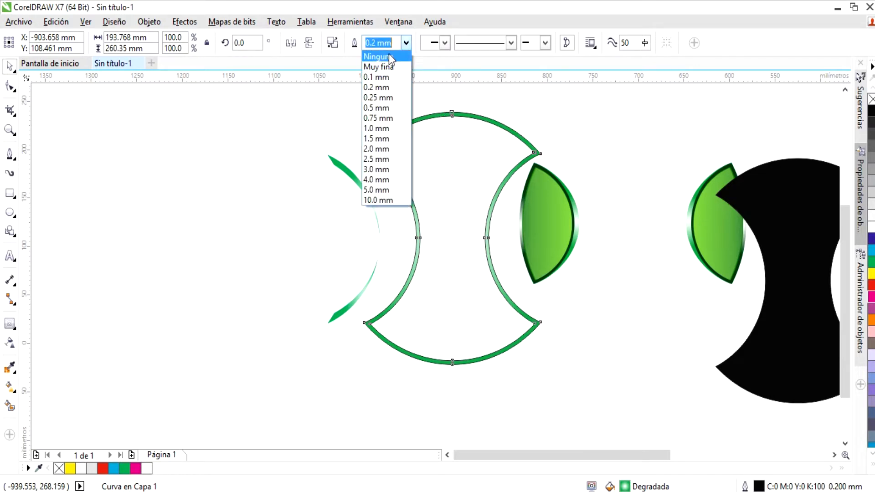
{"action": "left_click", "coordinate": [377, 57]}
{"action": "left_click", "coordinate": [343, 203]}
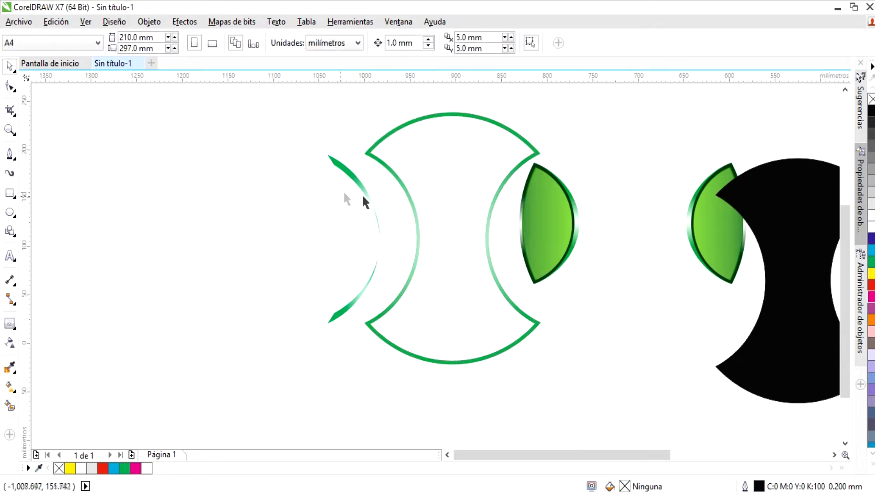
Step: Darken the start colour of the frame's gradient to C87 M9 Y100 K43
{"action": "left_click", "coordinate": [408, 199]}
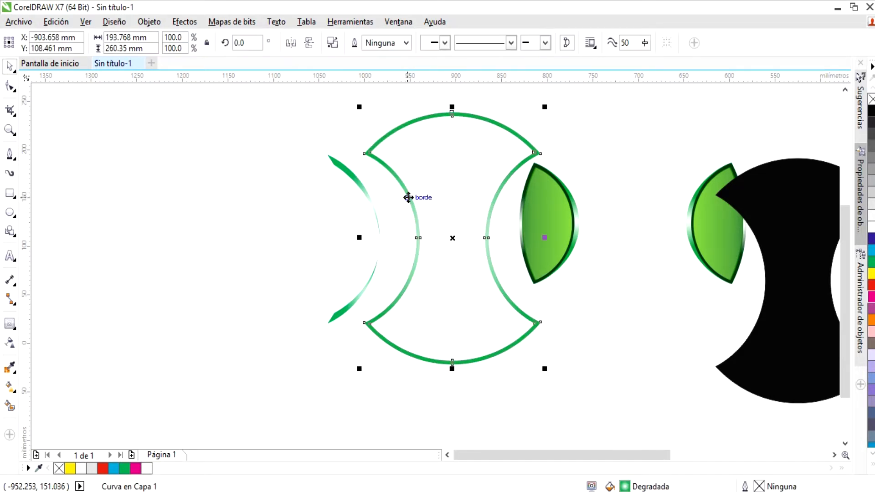
{"action": "key", "text": "F11"}
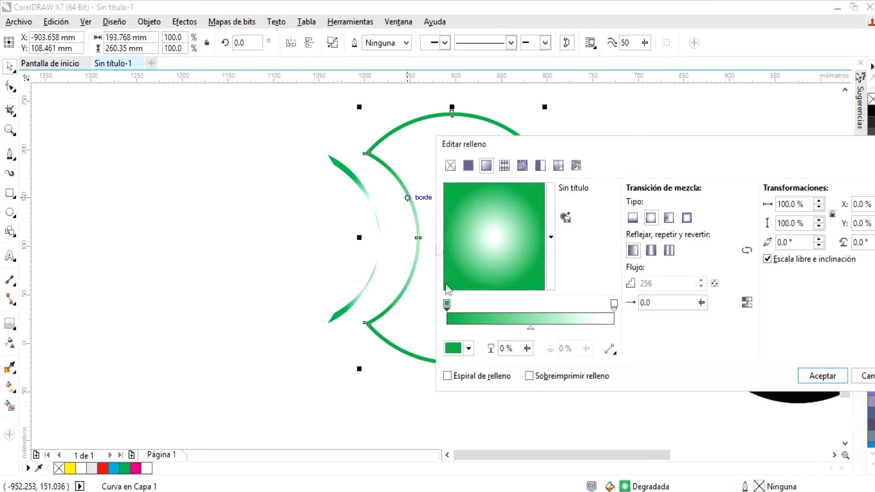
{"action": "left_click", "coordinate": [468, 348]}
{"action": "left_click_drag", "start_coordinate": [512, 273], "coordinate": [526, 285]}
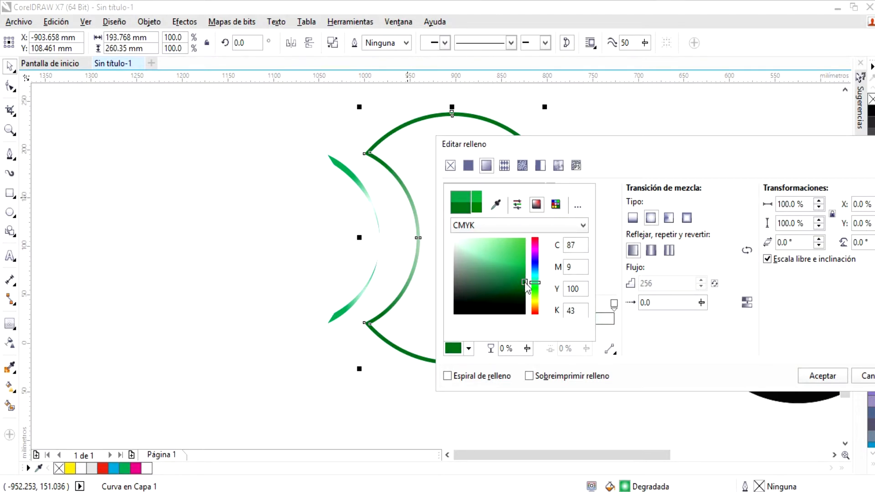
{"action": "left_click", "coordinate": [828, 377]}
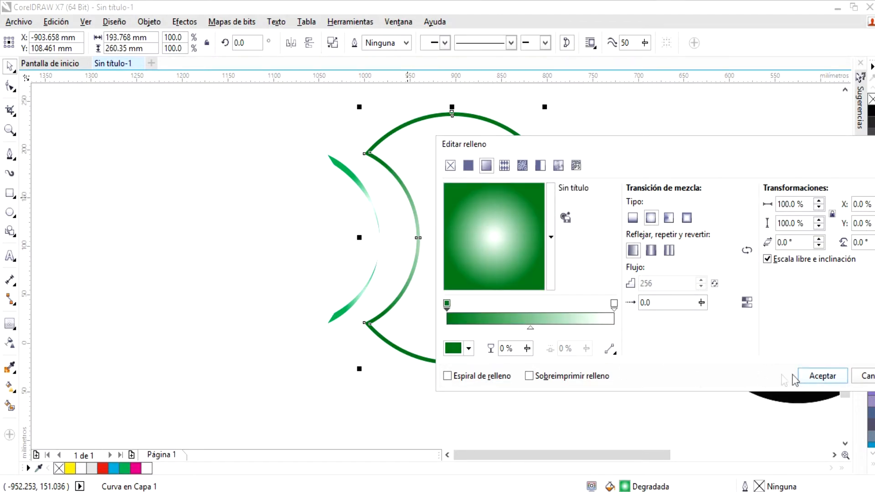
{"action": "left_click", "coordinate": [809, 376]}
{"action": "left_click", "coordinate": [605, 383]}
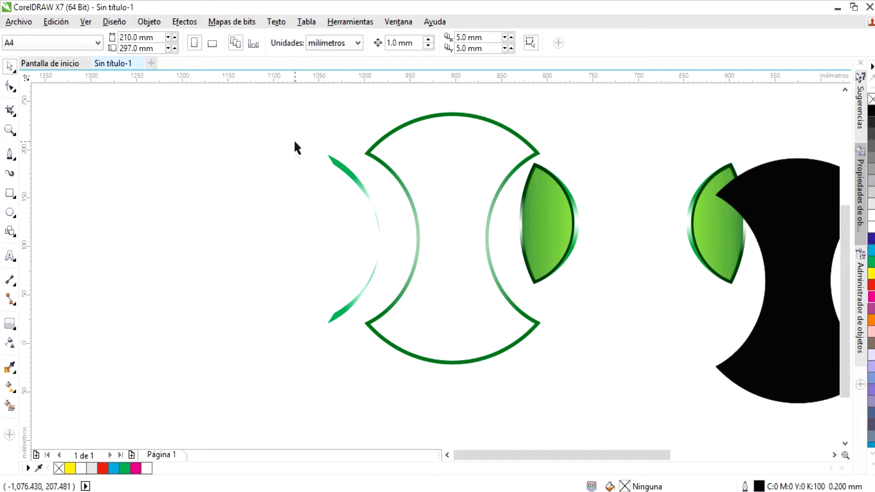
Step: Group the upper and lower green slivers into one object
{"action": "left_click_drag", "start_coordinate": [300, 222], "coordinate": [387, 327]}
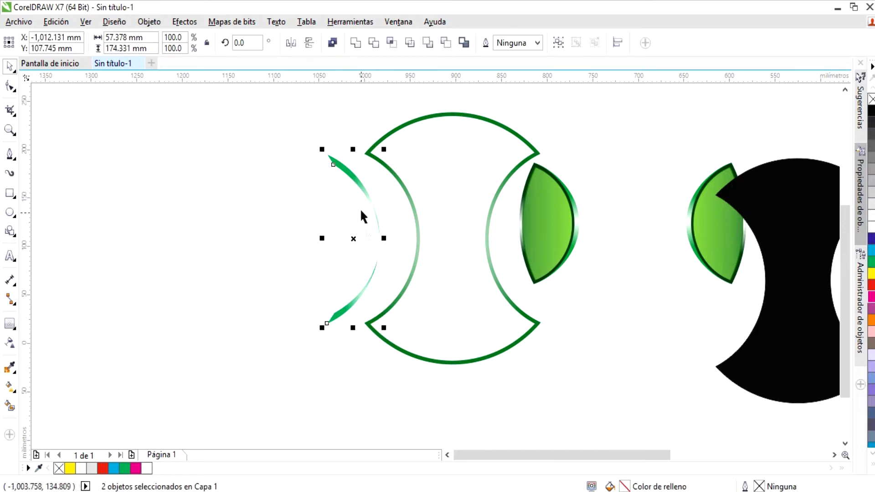
{"action": "right_click", "coordinate": [358, 182]}
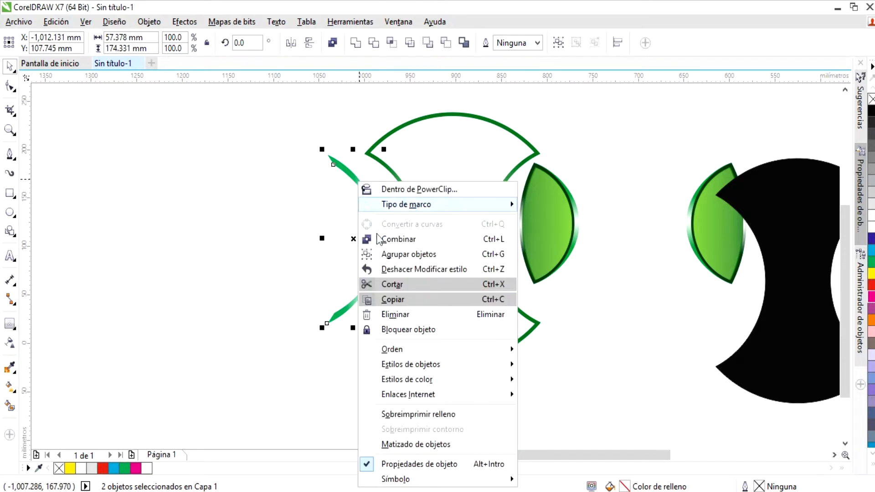
{"action": "left_click", "coordinate": [393, 254]}
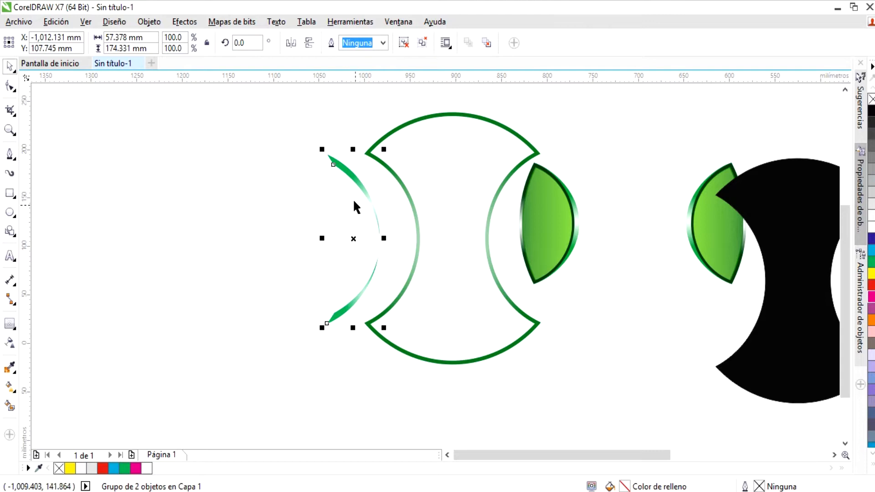
Step: Create a horizontally mirrored copy of the sliver group and shift it 175 mm right onto the frame's right inward curve
{"action": "left_click", "coordinate": [297, 45]}
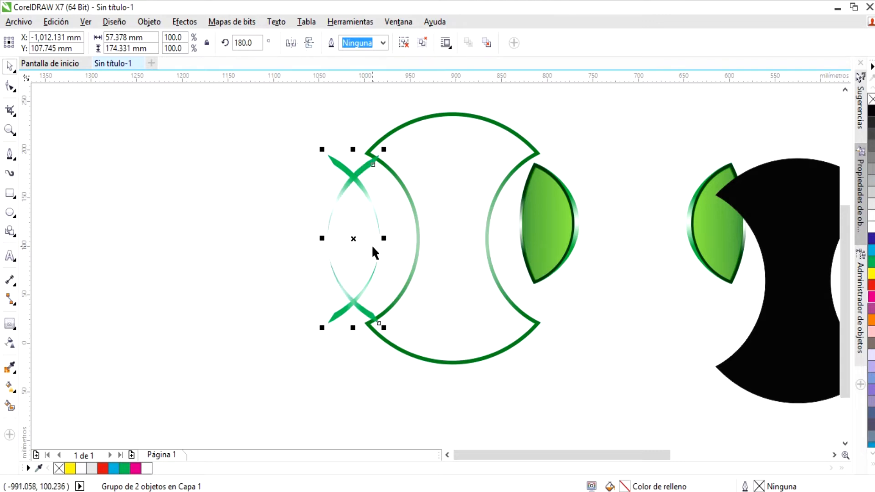
{"action": "key", "text": "Right"}
{"action": "key", "text": "Right"}
{"action": "key", "text": "Right"}
{"action": "key", "text": "Right"}
{"action": "key", "text": "Right"}
{"action": "key", "text": "Right"}
{"action": "key", "text": "Right"}
{"action": "key", "text": "Right"}
{"action": "key", "text": "Right"}
{"action": "key", "text": "Right"}
{"action": "key", "text": "Right"}
{"action": "key", "text": "Right"}
{"action": "key", "text": "Right"}
{"action": "key", "text": "Right"}
{"action": "key", "text": "Right"}
{"action": "key", "text": "Right"}
{"action": "key", "text": "Right"}
{"action": "key", "text": "Right"}
{"action": "key", "text": "Right"}
{"action": "key", "text": "Right"}
{"action": "key", "text": "Right"}
{"action": "key", "text": "Right"}
{"action": "key", "text": "Right"}
{"action": "key", "text": "Right"}
{"action": "key", "text": "Right"}
{"action": "key", "text": "Right"}
{"action": "key", "text": "Right"}
{"action": "key", "text": "Right"}
{"action": "key", "text": "Right"}
{"action": "key", "text": "Right"}
{"action": "key", "text": "Right"}
{"action": "key", "text": "Right"}
{"action": "key", "text": "Right"}
{"action": "key", "text": "Right"}
{"action": "key", "text": "Right"}
{"action": "key", "text": "Right"}
{"action": "key", "text": "Right"}
{"action": "key", "text": "Right"}
{"action": "key", "text": "Right"}
{"action": "key", "text": "Right"}
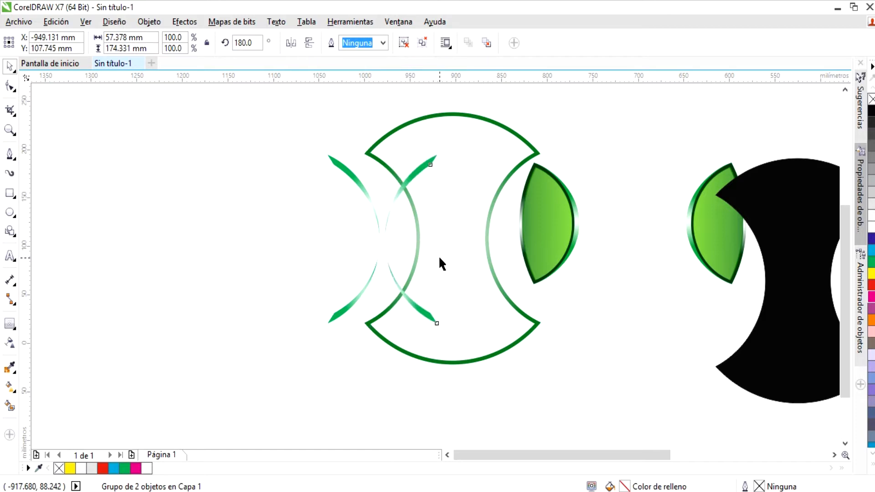
{"action": "key", "text": "Right"}
{"action": "key", "text": "Right"}
{"action": "key", "text": "Right"}
{"action": "key", "text": "Right"}
{"action": "key", "text": "Right"}
{"action": "key", "text": "Right"}
{"action": "key", "text": "Right"}
{"action": "key", "text": "Right"}
{"action": "key", "text": "Right"}
{"action": "key", "text": "Right"}
{"action": "key", "text": "Right"}
{"action": "key", "text": "Right"}
{"action": "key", "text": "Right"}
{"action": "key", "text": "Right"}
{"action": "key", "text": "Right"}
{"action": "key", "text": "Right"}
{"action": "key", "text": "Right"}
{"action": "key", "text": "Right"}
{"action": "key", "text": "Right"}
{"action": "key", "text": "Right"}
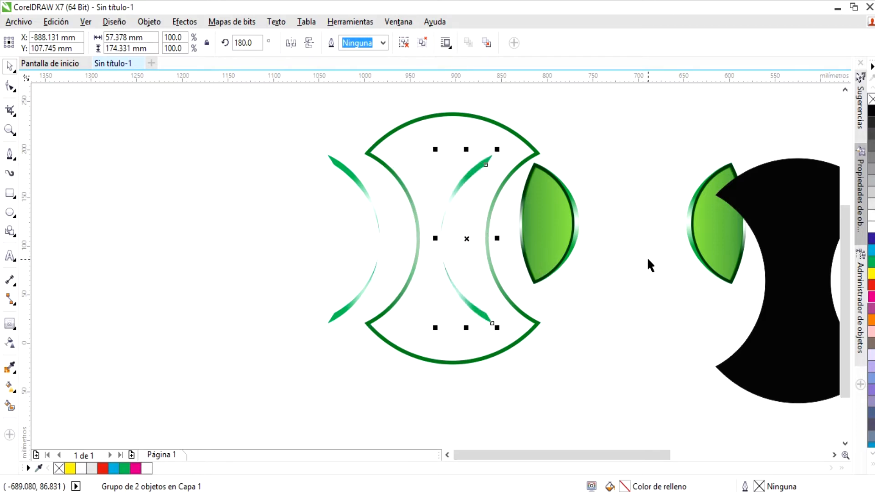
{"action": "key", "text": "Right"}
{"action": "key", "text": "Right"}
{"action": "key", "text": "Right"}
{"action": "key", "text": "Right"}
{"action": "key", "text": "Right"}
{"action": "key", "text": "Right"}
{"action": "key", "text": "Right"}
{"action": "key", "text": "Right"}
{"action": "key", "text": "Right"}
{"action": "key", "text": "Right"}
{"action": "key", "text": "Right"}
{"action": "key", "text": "Right"}
{"action": "key", "text": "Right"}
{"action": "key", "text": "Right"}
{"action": "key", "text": "Right"}
{"action": "key", "text": "Right"}
{"action": "key", "text": "Right"}
{"action": "key", "text": "Right"}
{"action": "key", "text": "Right"}
{"action": "key", "text": "Right"}
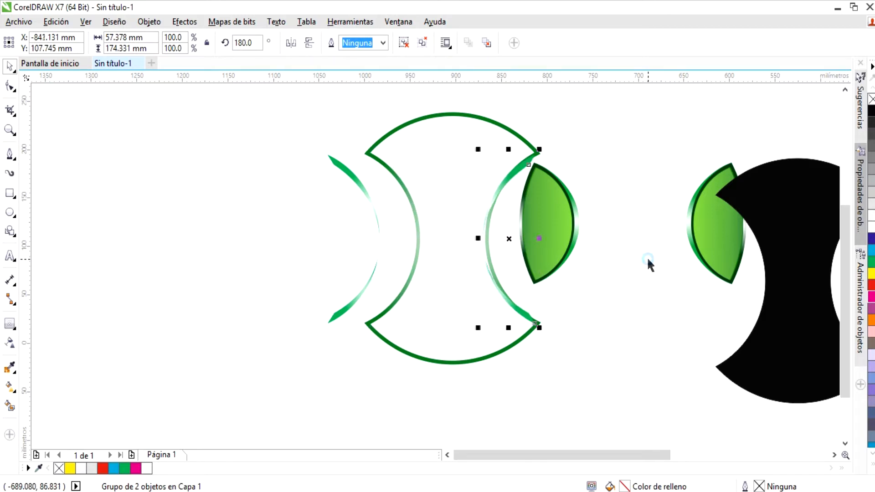
{"action": "key", "text": "Left"}
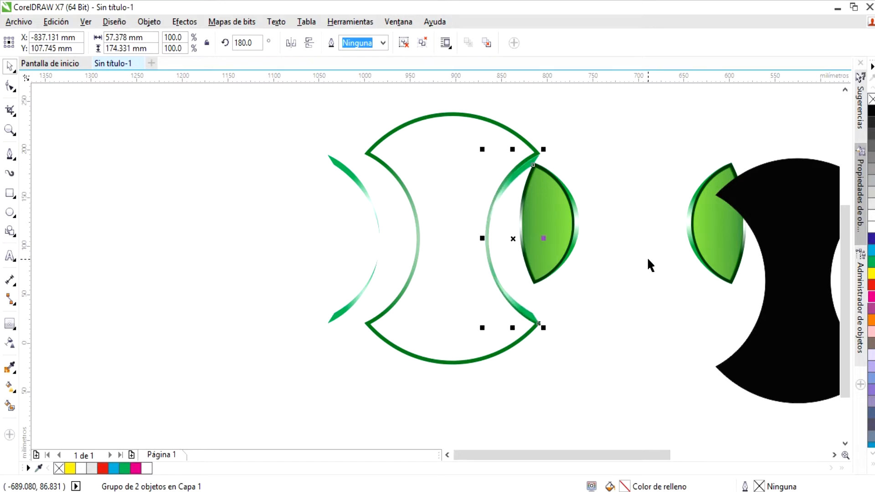
{"action": "left_click", "coordinate": [602, 308]}
Step: Shift the original sliver group 40 mm right so it lies along the frame's left inward curve
{"action": "left_click", "coordinate": [366, 190]}
{"action": "key", "text": "Right"}
{"action": "key", "text": "Right"}
{"action": "key", "text": "Right"}
{"action": "key", "text": "Right"}
{"action": "key", "text": "Right"}
{"action": "key", "text": "Right"}
{"action": "key", "text": "Right"}
{"action": "key", "text": "Right"}
{"action": "key", "text": "Right"}
{"action": "key", "text": "Right"}
{"action": "key", "text": "Right"}
{"action": "key", "text": "Right"}
{"action": "key", "text": "Right"}
{"action": "key", "text": "Right"}
{"action": "key", "text": "Right"}
{"action": "key", "text": "Right"}
{"action": "key", "text": "Right"}
{"action": "key", "text": "Right"}
{"action": "key", "text": "Right"}
{"action": "key", "text": "Right"}
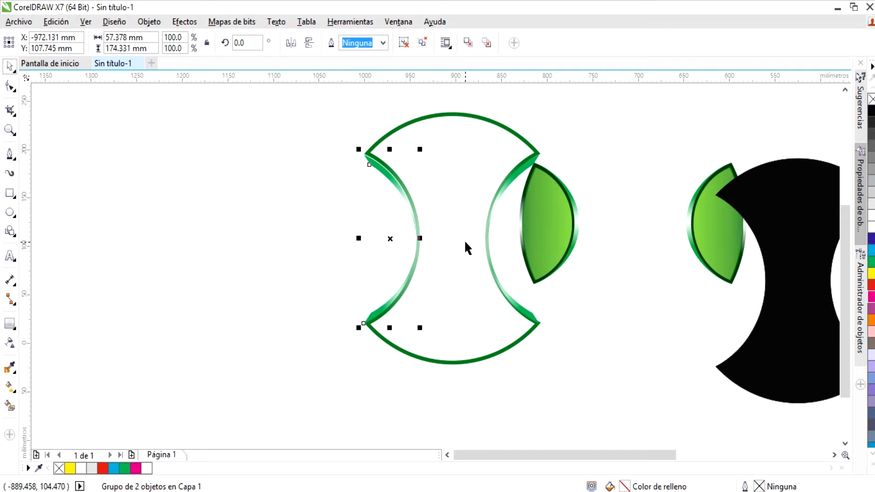
Step: Move the two green gradient segments into the hollows on the left and right sides of the frame
{"action": "left_click", "coordinate": [547, 250]}
{"action": "left_click_drag", "start_coordinate": [548, 251], "coordinate": [380, 262]}
{"action": "left_click", "coordinate": [380, 262]}
{"action": "key", "text": "Left"}
{"action": "key", "text": "Left"}
{"action": "key", "text": "Left"}
{"action": "key", "text": "Left"}
{"action": "key", "text": "Left"}
{"action": "key", "text": "Left"}
{"action": "key", "text": "Left"}
{"action": "key", "text": "Left"}
{"action": "key", "text": "Left"}
{"action": "left_click", "coordinate": [726, 252]}
{"action": "left_click_drag", "start_coordinate": [726, 252], "coordinate": [532, 256]}
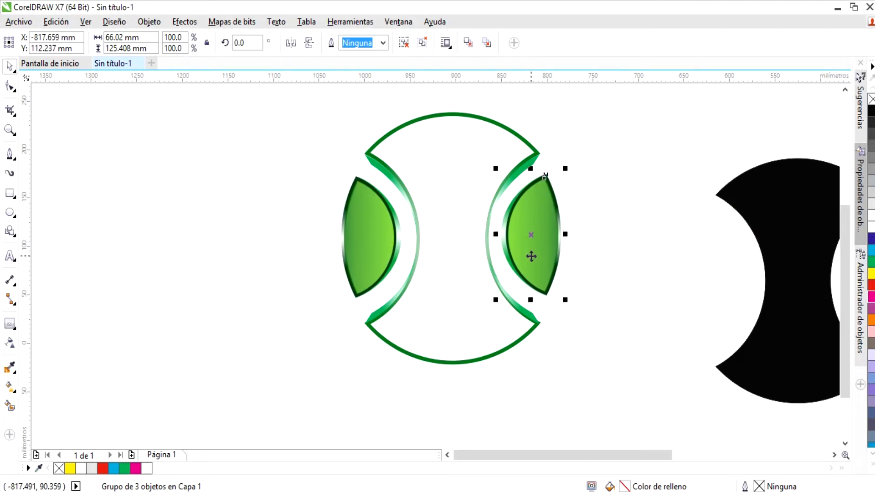
Step: Move the black shape inside the green frame and centre it at about X -903.56 mm, Y 108.34 mm
{"action": "left_click_drag", "start_coordinate": [782, 332], "coordinate": [461, 290]}
{"action": "key", "text": "Left"}
{"action": "key", "text": "Left"}
{"action": "key", "text": "Left"}
{"action": "key", "text": "Left"}
{"action": "key", "text": "Left"}
{"action": "key", "text": "Left"}
{"action": "key", "text": "Left"}
{"action": "key", "text": "Left"}
{"action": "key", "text": "Left"}
{"action": "key", "text": "Left"}
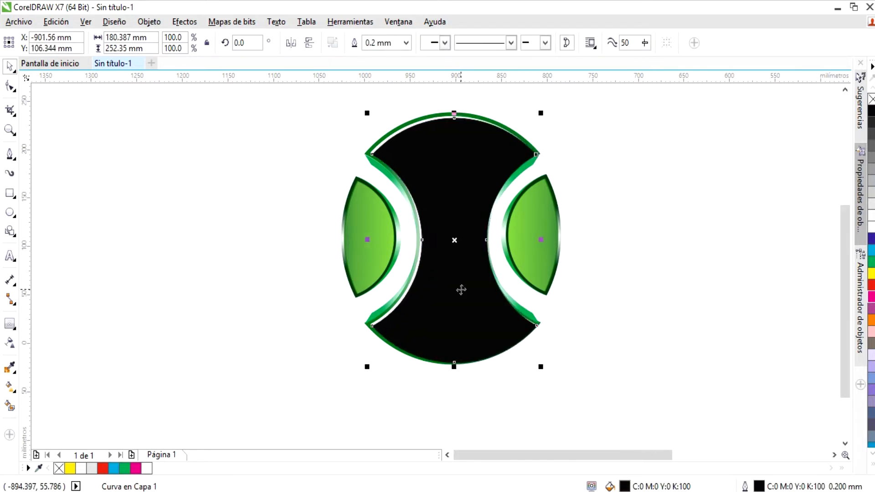
{"action": "key", "text": "Up"}
{"action": "key", "text": "Up"}
{"action": "key", "text": "Left"}
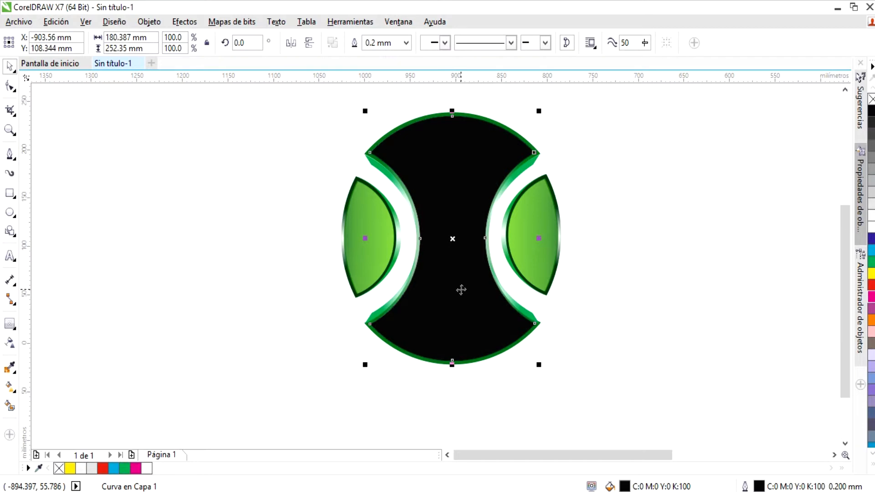
Step: Apply an elliptical gradient fill to the central black shape with dark green #11751F as its centre colour
{"action": "left_click", "coordinate": [569, 357]}
{"action": "left_click", "coordinate": [469, 323]}
{"action": "key", "text": "F11"}
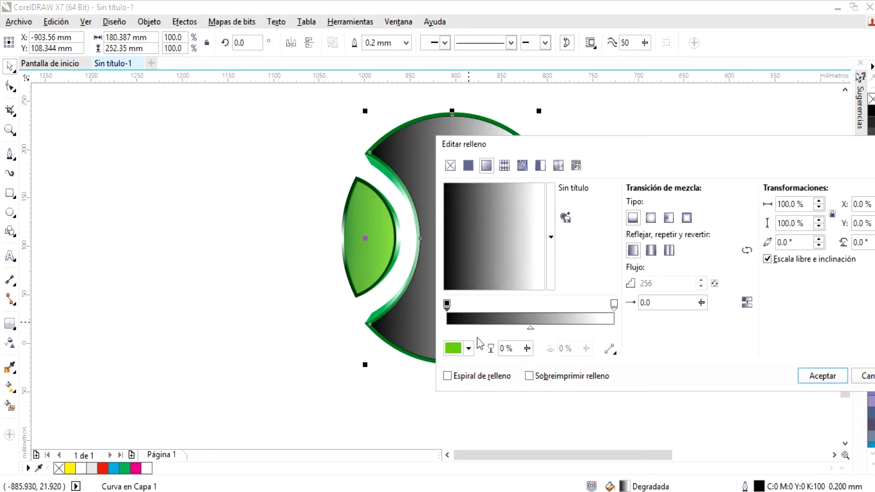
{"action": "left_click", "coordinate": [652, 219]}
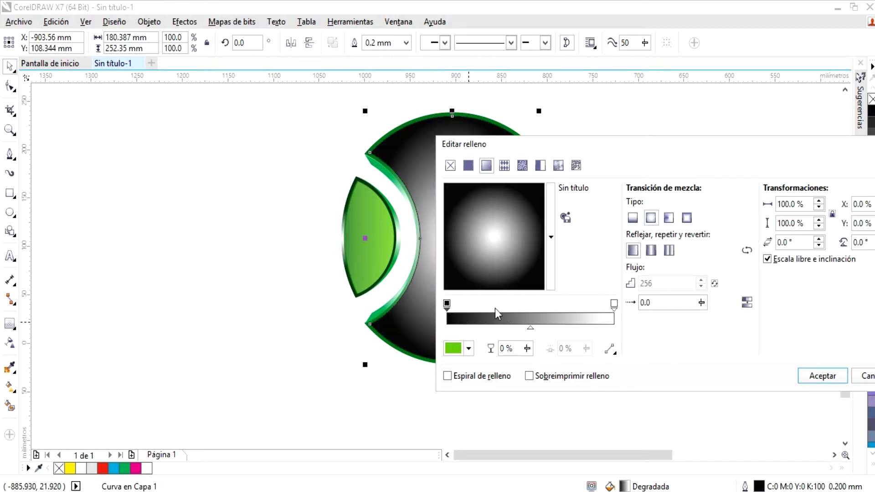
{"action": "left_click", "coordinate": [615, 304], "text": "shift"}
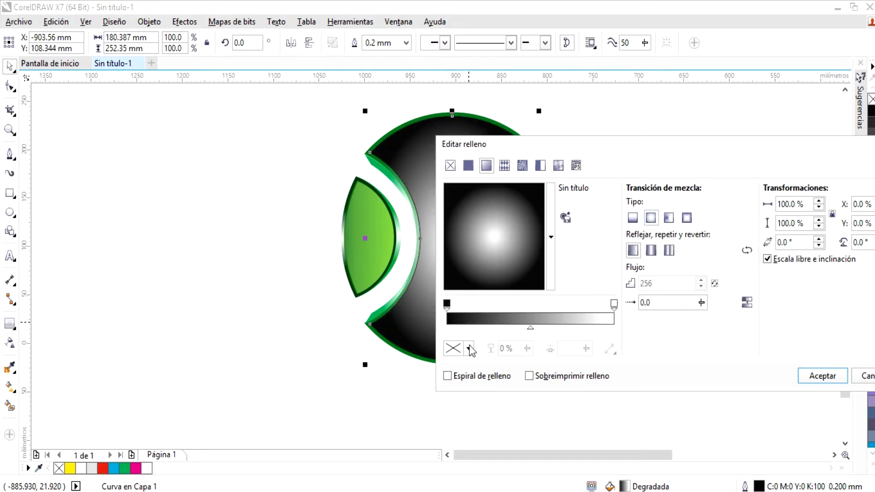
{"action": "left_click", "coordinate": [615, 303]}
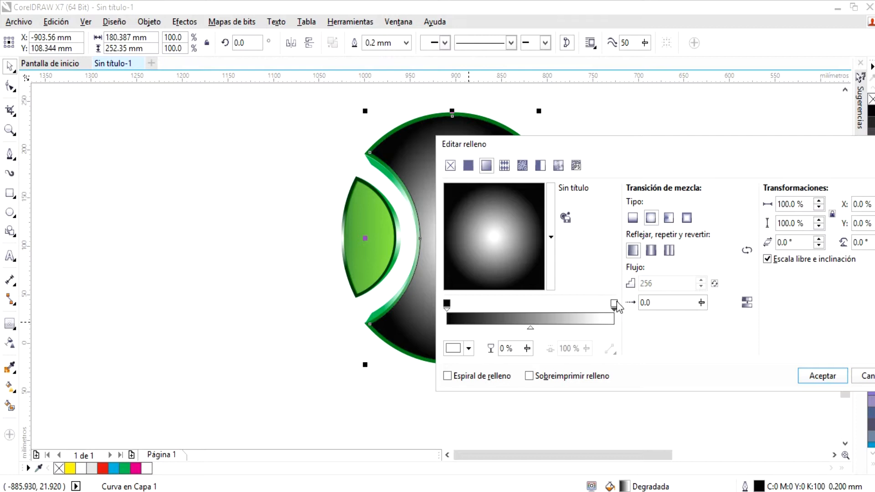
{"action": "left_click", "coordinate": [468, 348]}
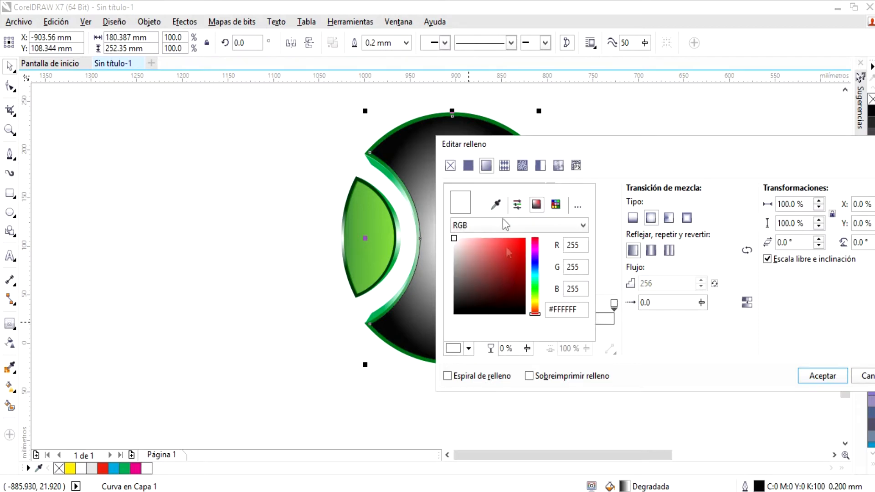
{"action": "left_click", "coordinate": [537, 287]}
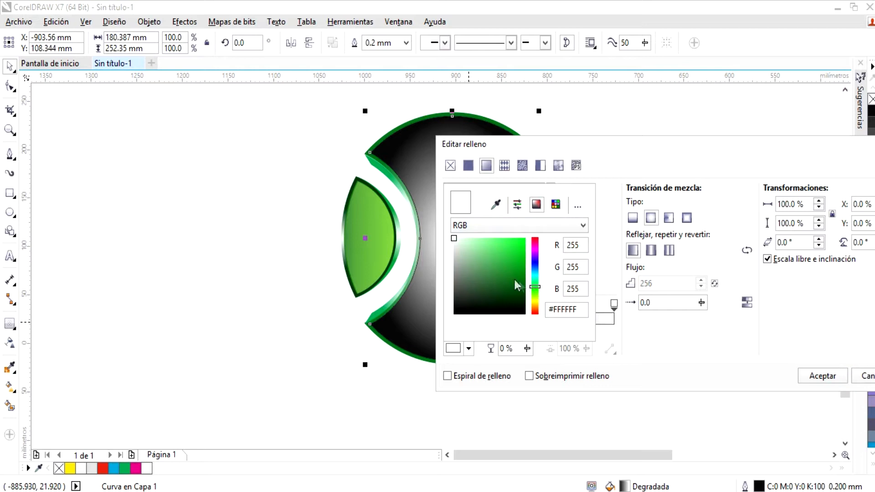
{"action": "left_click", "coordinate": [517, 279]}
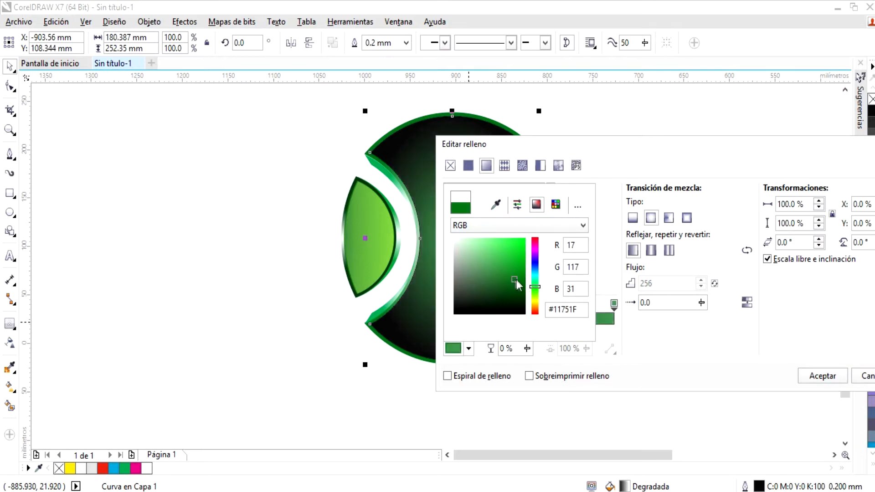
{"action": "left_click", "coordinate": [663, 336]}
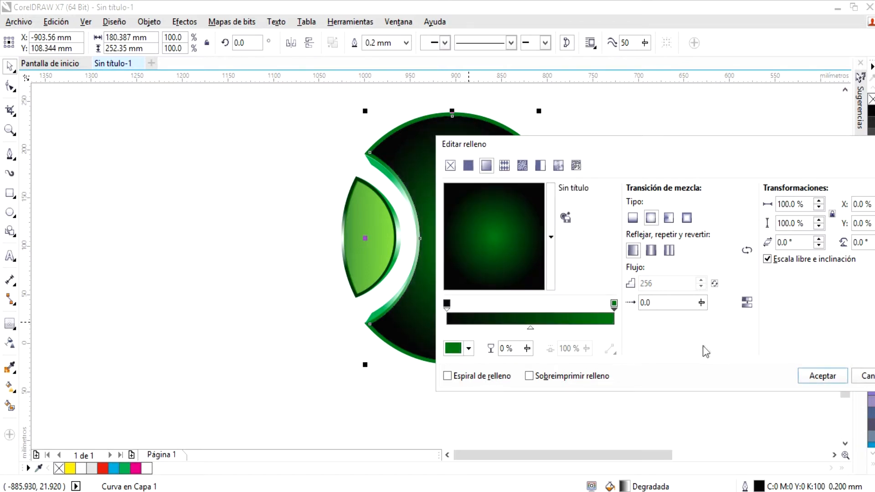
Step: Change the outer colour of the central shape's gradient from black to bright green and apply the fill
{"action": "left_click", "coordinate": [454, 307]}
{"action": "left_click", "coordinate": [447, 304]}
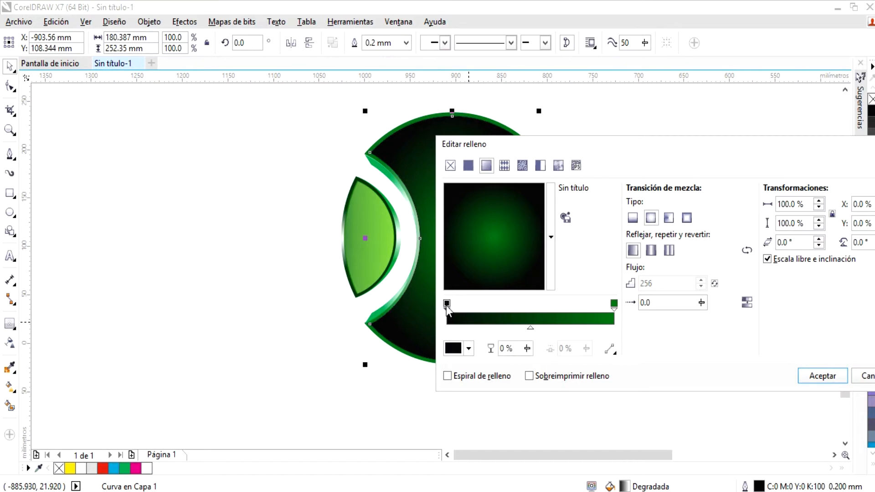
{"action": "left_click", "coordinate": [469, 349]}
{"action": "left_click", "coordinate": [534, 287]}
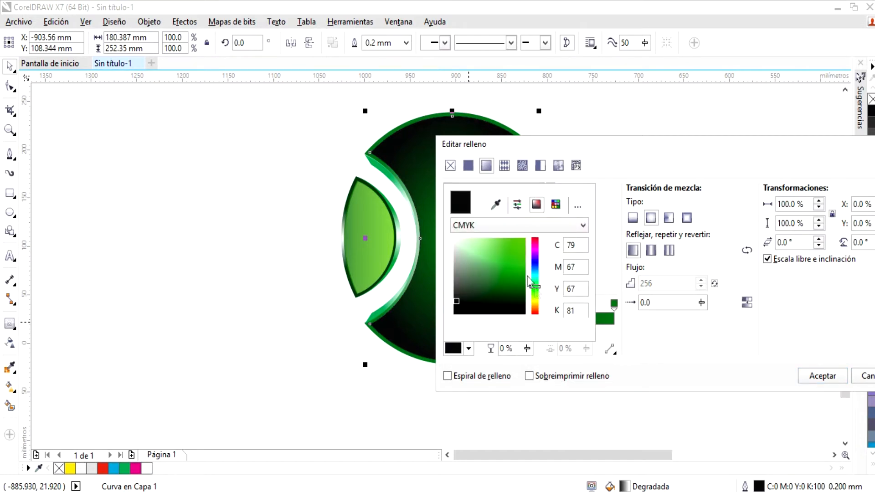
{"action": "left_click", "coordinate": [517, 259]}
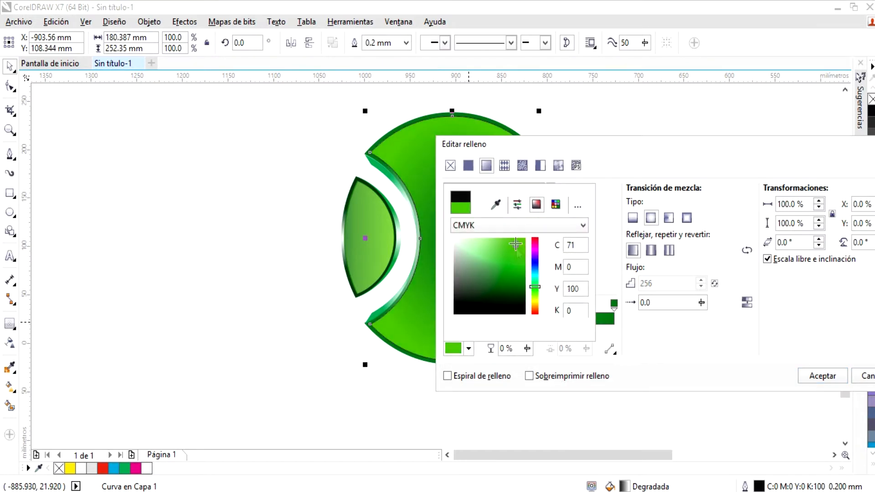
{"action": "left_click", "coordinate": [508, 239]}
{"action": "left_click", "coordinate": [822, 381]}
{"action": "left_click", "coordinate": [822, 377]}
{"action": "left_click", "coordinate": [723, 381]}
Step: Remove the outline from the central green gradient shape
{"action": "left_click", "coordinate": [468, 289]}
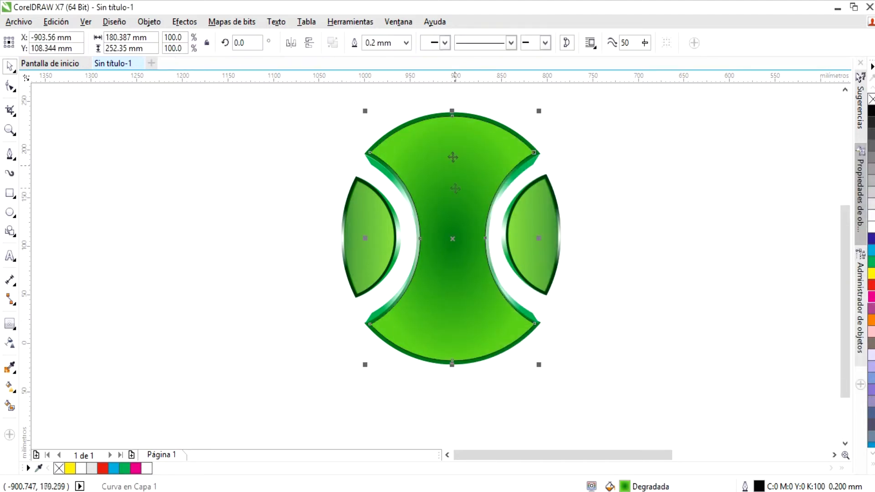
{"action": "left_click", "coordinate": [405, 43]}
{"action": "left_click", "coordinate": [393, 55]}
{"action": "left_click", "coordinate": [373, 111]}
{"action": "left_click", "coordinate": [459, 180]}
Step: Apply a uniform transparency of 20 to the central green shape
{"action": "left_click", "coordinate": [9, 343]}
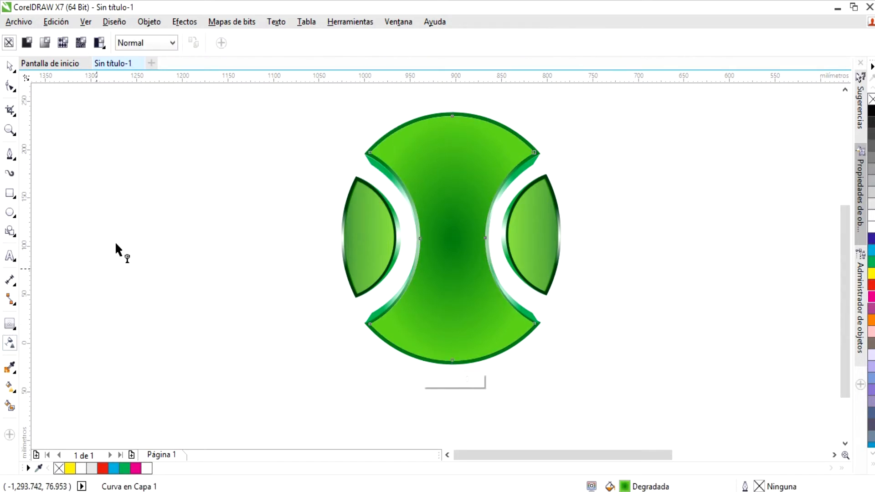
{"action": "left_click", "coordinate": [27, 43]}
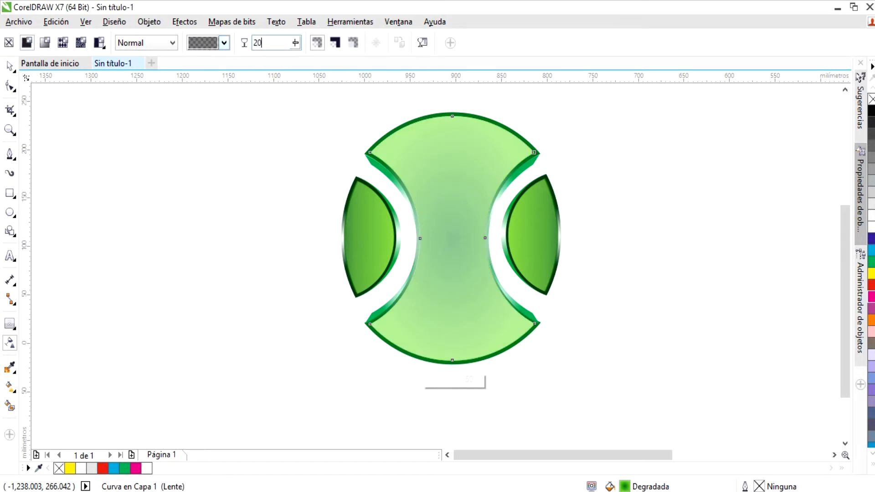
{"action": "key", "text": "Return"}
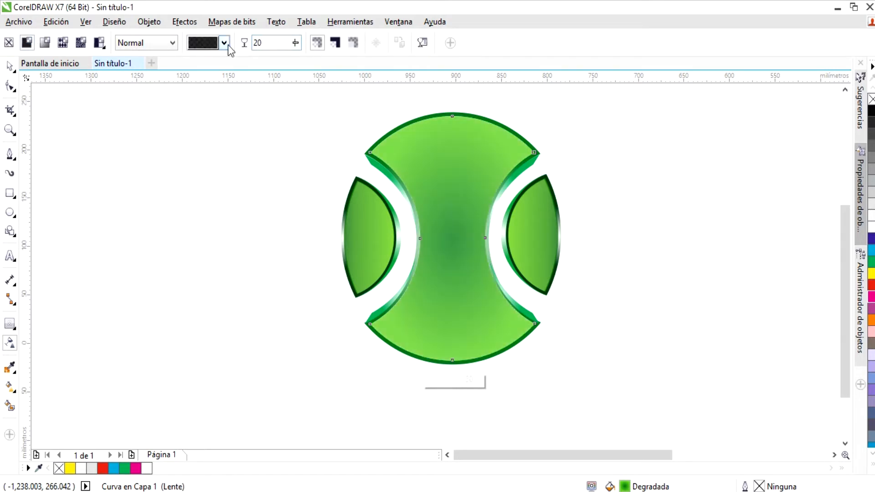
{"action": "left_click", "coordinate": [10, 67]}
{"action": "left_click", "coordinate": [179, 177]}
Step: Move the whole logo over beside the unfilled circle and shift the circle to about X -398.5 mm, Y -16.8 mm
{"action": "mouse_move", "coordinate": [539, 453]}
{"action": "left_mouse_down"}
{"action": "mouse_move", "coordinate": [567, 454]}
{"action": "mouse_move", "coordinate": [551, 453]}
{"action": "left_mouse_up"}
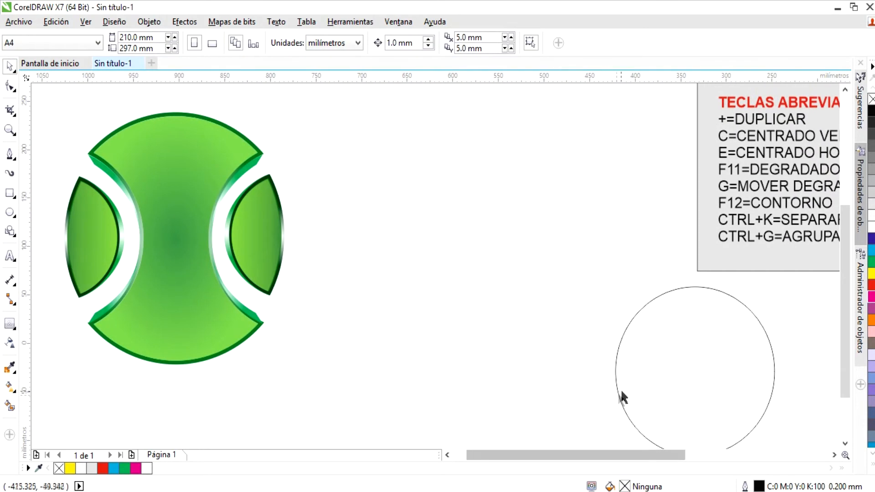
{"action": "left_click_drag", "start_coordinate": [55, 108], "coordinate": [309, 381]}
{"action": "left_click_drag", "start_coordinate": [201, 287], "coordinate": [540, 272]}
{"action": "left_click_drag", "start_coordinate": [697, 455], "coordinate": [718, 456]}
{"action": "left_click", "coordinate": [447, 455]}
{"action": "left_click_drag", "start_coordinate": [436, 408], "coordinate": [378, 397]}
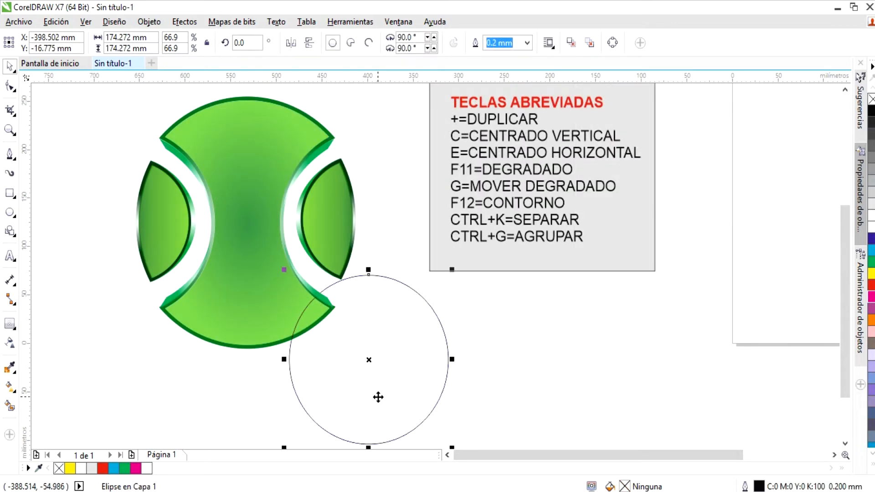
Step: Fill the circle with an elliptical gradient from black at the edge to white in the centre and remove its outline
{"action": "key", "text": "F11"}
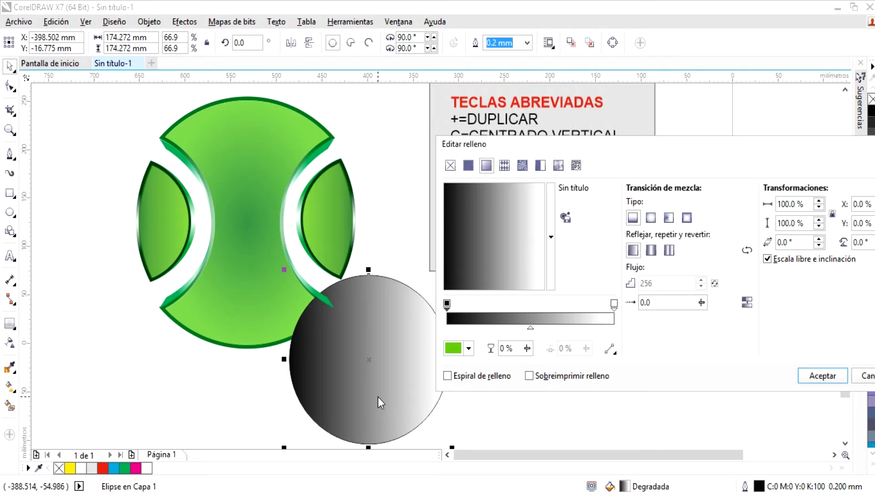
{"action": "left_click", "coordinate": [650, 218]}
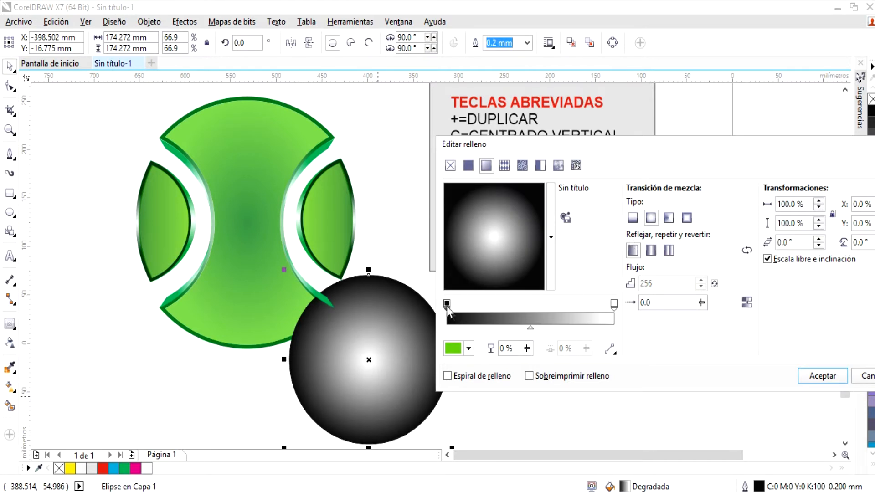
{"action": "left_click", "coordinate": [816, 376]}
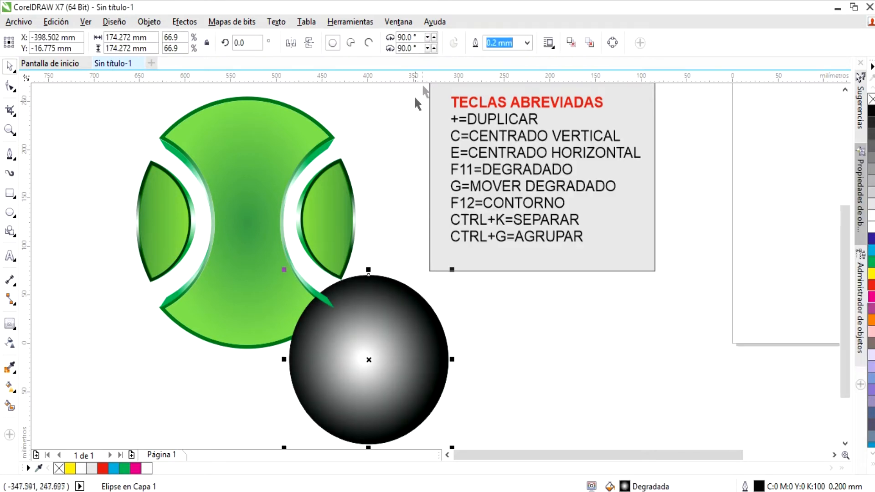
{"action": "left_click", "coordinate": [527, 43]}
{"action": "left_click", "coordinate": [501, 54]}
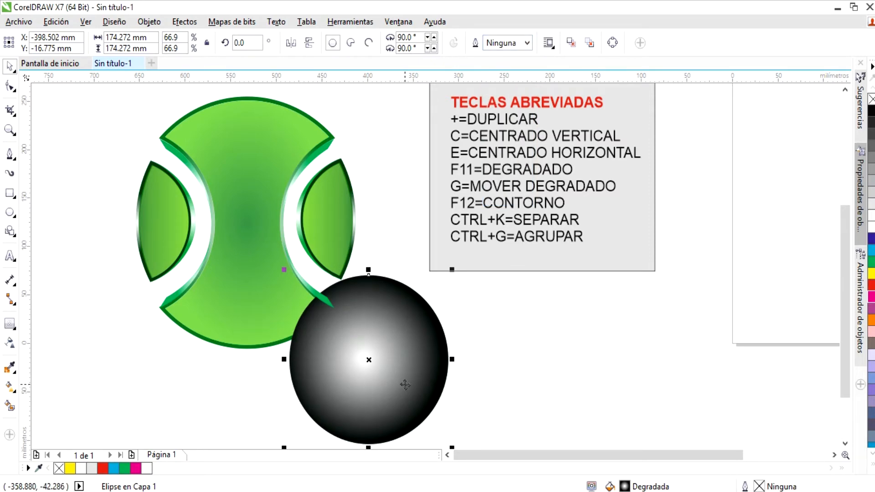
Step: Send the black-and-white gradient circle to the back of the page
{"action": "right_click", "coordinate": [405, 385]}
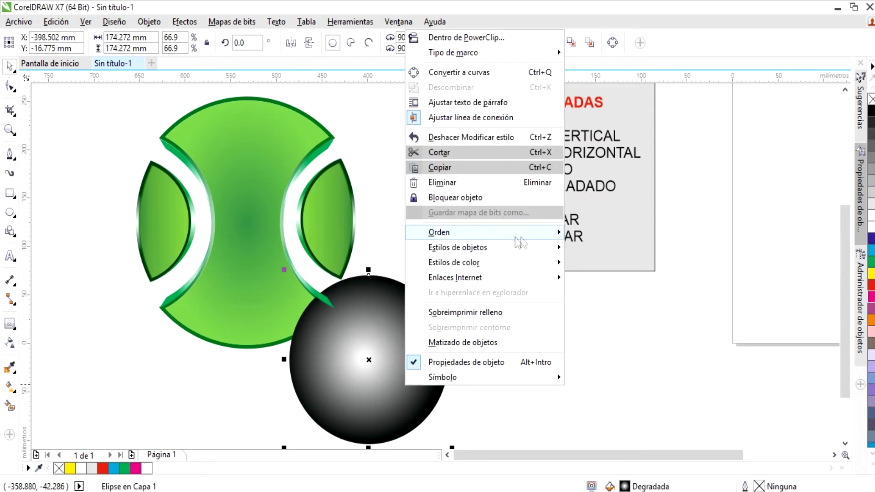
{"action": "mouse_move", "coordinate": [518, 243]}
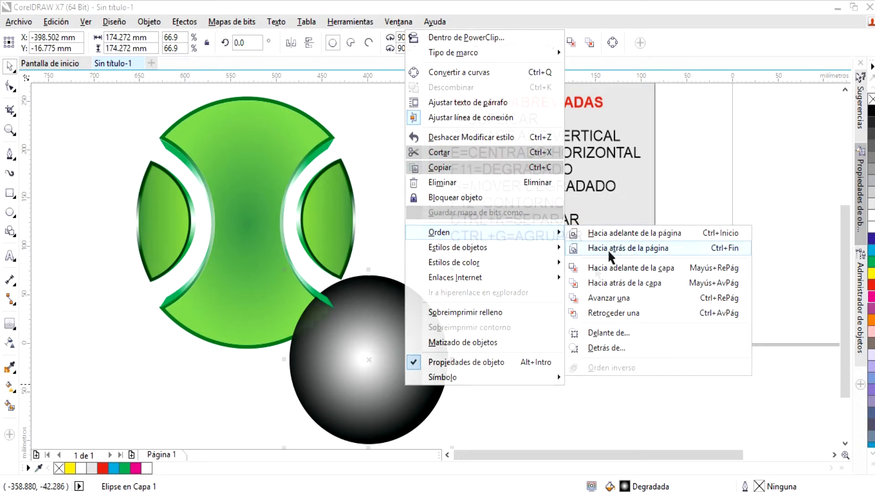
{"action": "left_click", "coordinate": [608, 248]}
{"action": "left_click", "coordinate": [505, 368]}
Step: Move the gradient circle behind the middle of the logo and nudge it slightly left and up to centre it
{"action": "left_click_drag", "start_coordinate": [409, 383], "coordinate": [284, 244]}
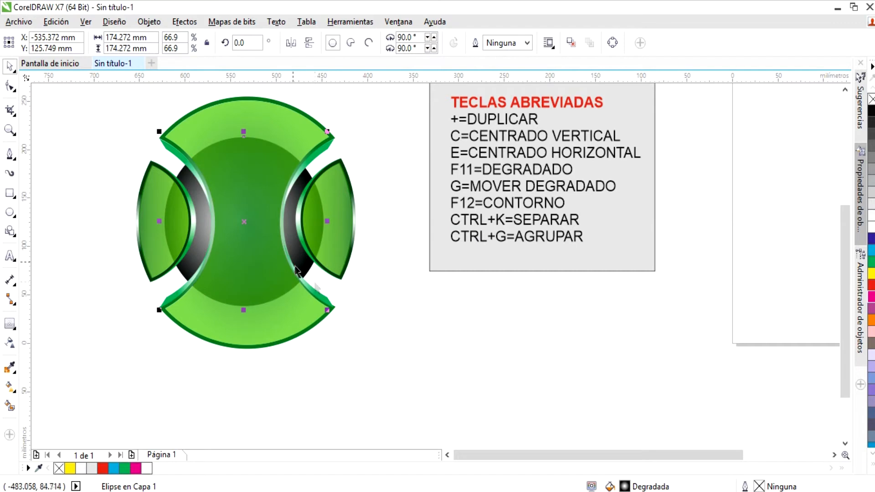
{"action": "left_click", "coordinate": [401, 335]}
{"action": "left_click", "coordinate": [299, 269]}
{"action": "key", "text": "Left"}
{"action": "key", "text": "Up"}
{"action": "key", "text": "Up"}
{"action": "left_click", "coordinate": [335, 408]}
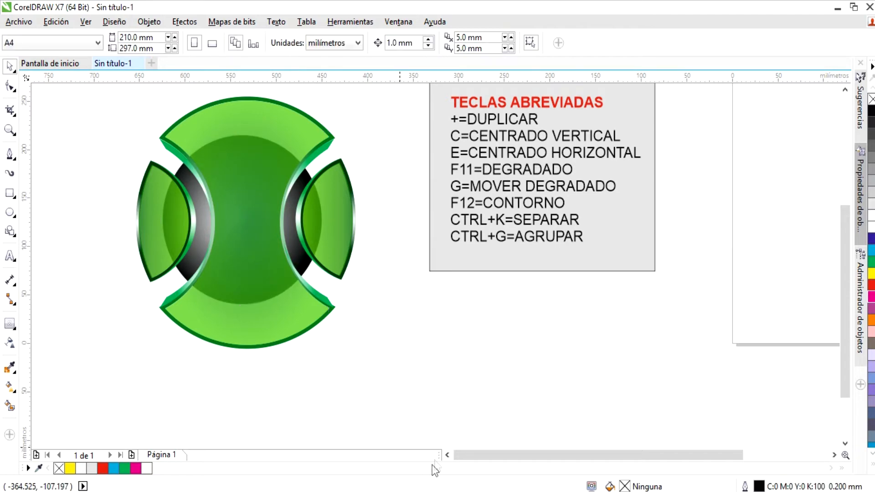
Step: Group the logo with the gradient circle behind it and move the group left, away from the shortcut notes
{"action": "left_click", "coordinate": [448, 455]}
{"action": "left_click", "coordinate": [448, 454]}
{"action": "left_click_drag", "start_coordinate": [845, 224], "coordinate": [844, 216]}
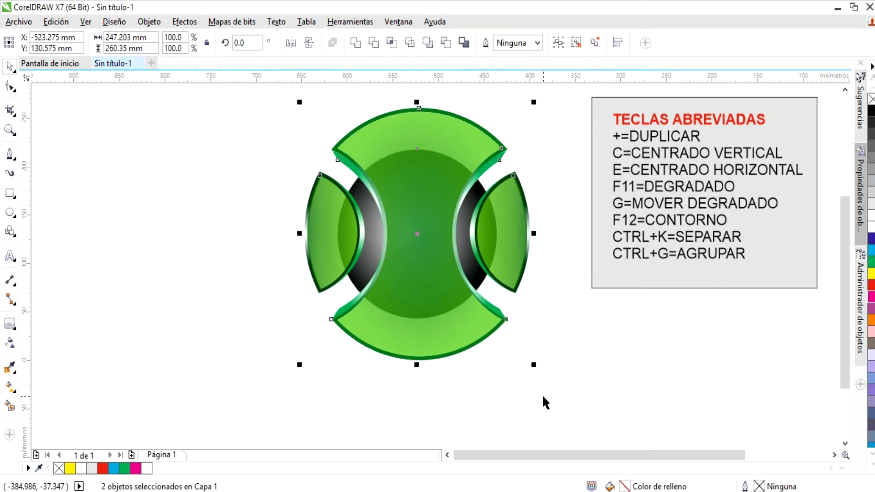
{"action": "left_click", "coordinate": [542, 395]}
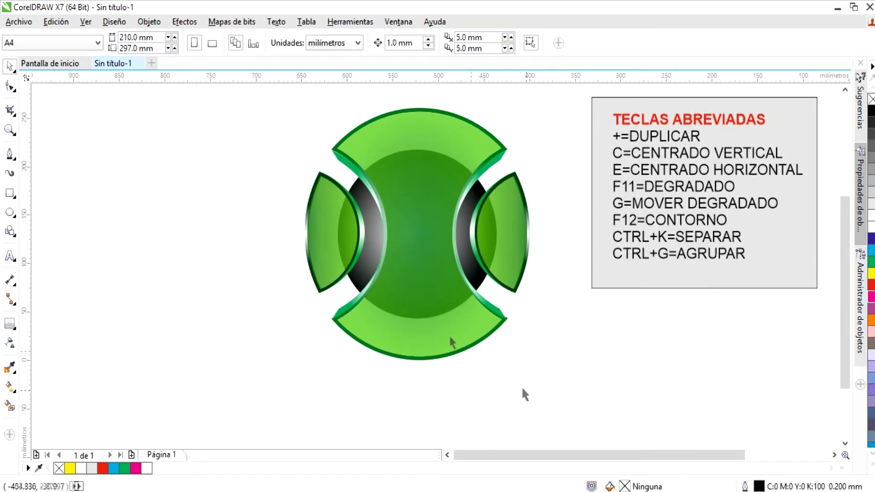
{"action": "left_click_drag", "start_coordinate": [287, 95], "coordinate": [549, 388]}
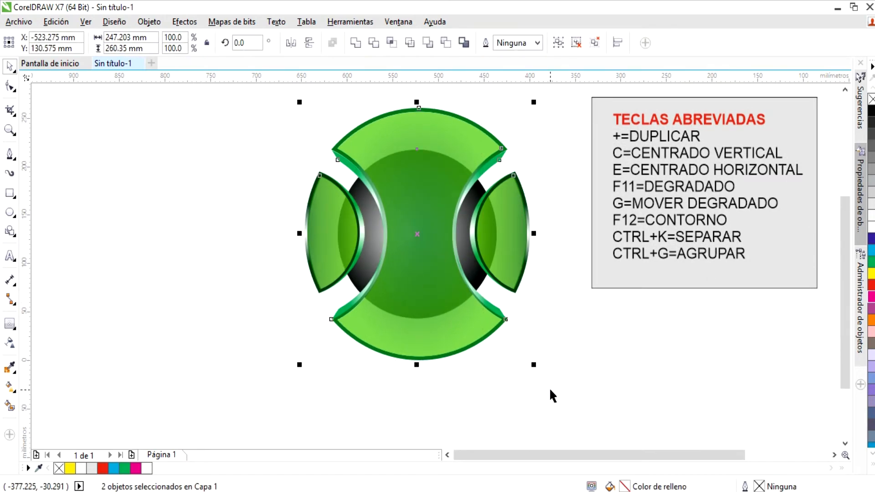
{"action": "key", "text": "ctrl+g"}
{"action": "left_click_drag", "start_coordinate": [450, 333], "coordinate": [317, 342]}
{"action": "left_click", "coordinate": [347, 431]}
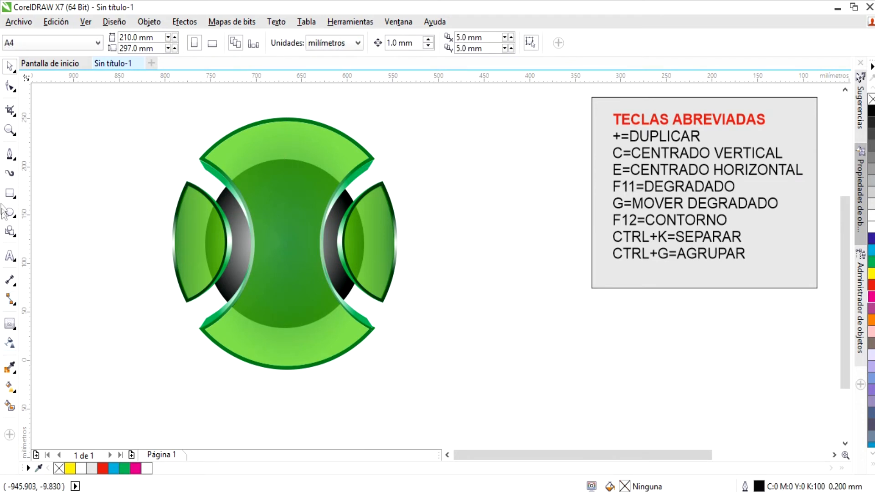
Step: Add an artistic text line with the author's name in capitals and place it just below the logo
{"action": "left_click", "coordinate": [10, 256]}
{"action": "left_click", "coordinate": [258, 413]}
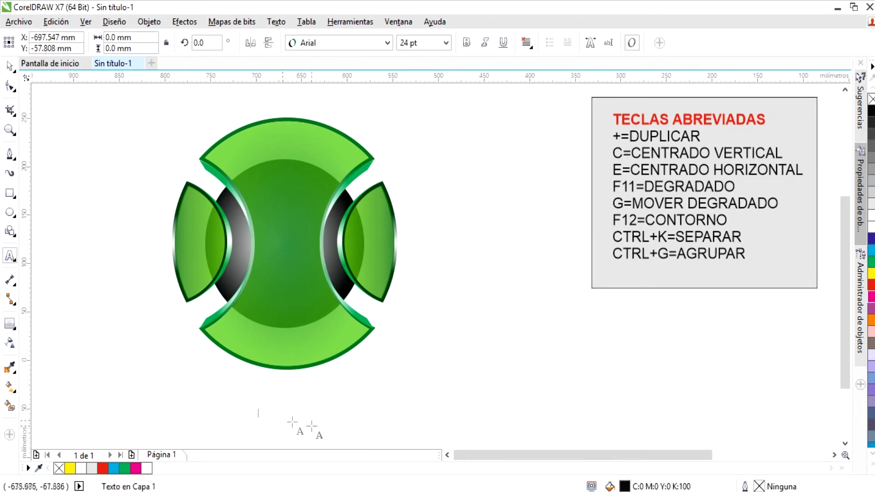
{"action": "type", "text": "KARLOSNUN"}
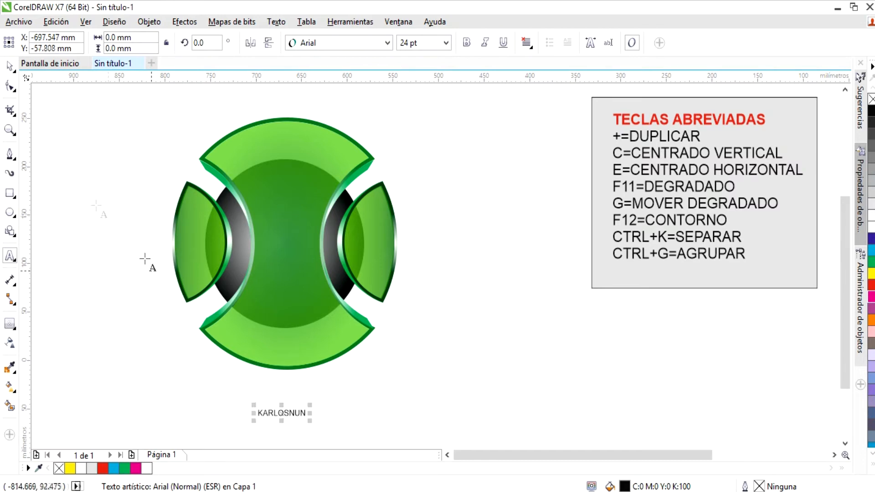
{"action": "key", "text": "ctrl+space"}
{"action": "left_click_drag", "start_coordinate": [271, 416], "coordinate": [256, 387]}
Step: Set the font size of the text below the logo to 60 pt
{"action": "left_click", "coordinate": [419, 44]}
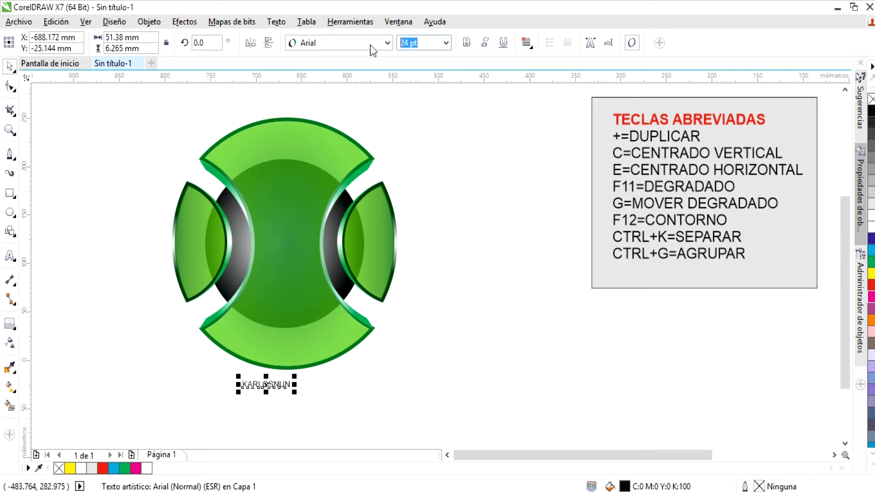
{"action": "type", "text": "60"}
{"action": "key", "text": "Return"}
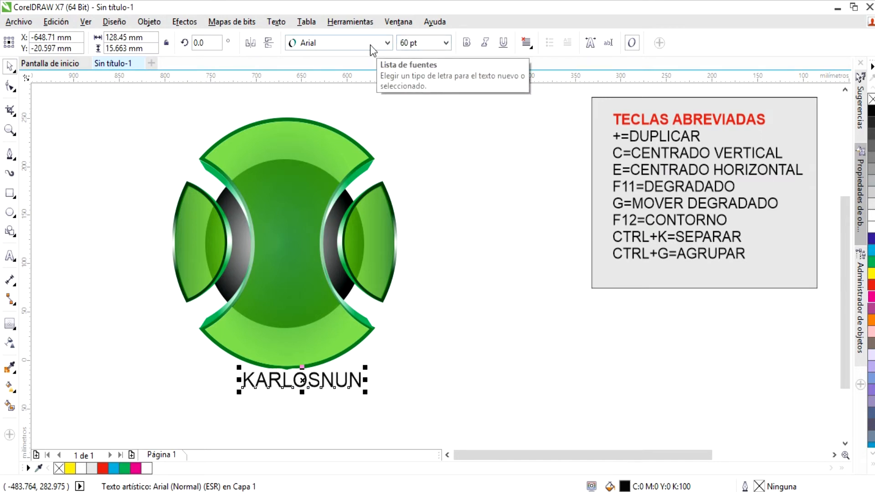
{"action": "left_click", "coordinate": [334, 43]}
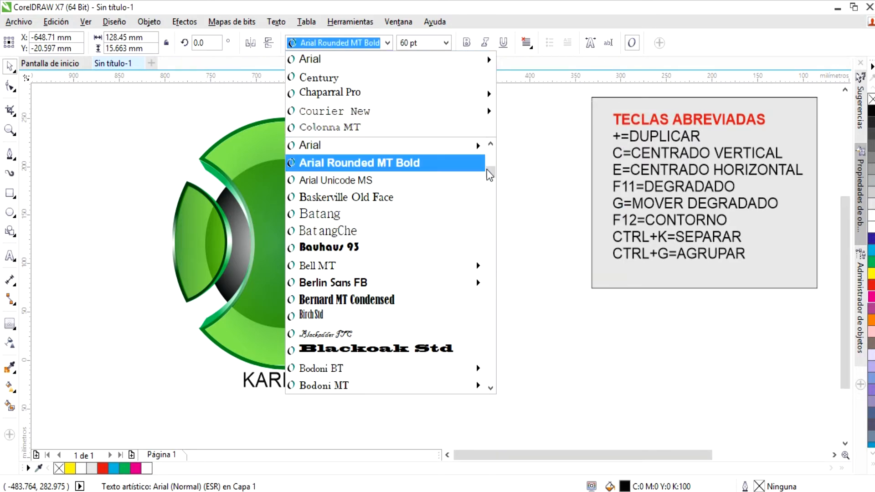
{"action": "scroll", "coordinate": [489, 175], "scroll_direction": "down", "scroll_amount": 10}
{"action": "left_click", "coordinate": [516, 224]}
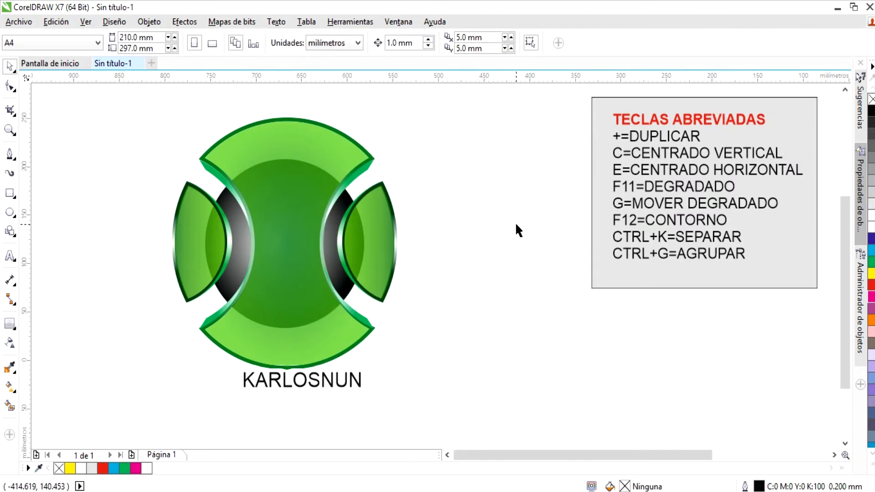
Step: Change the font of the name text below the logo to XXII STATIC
{"action": "left_click", "coordinate": [309, 379]}
{"action": "left_click", "coordinate": [320, 46]}
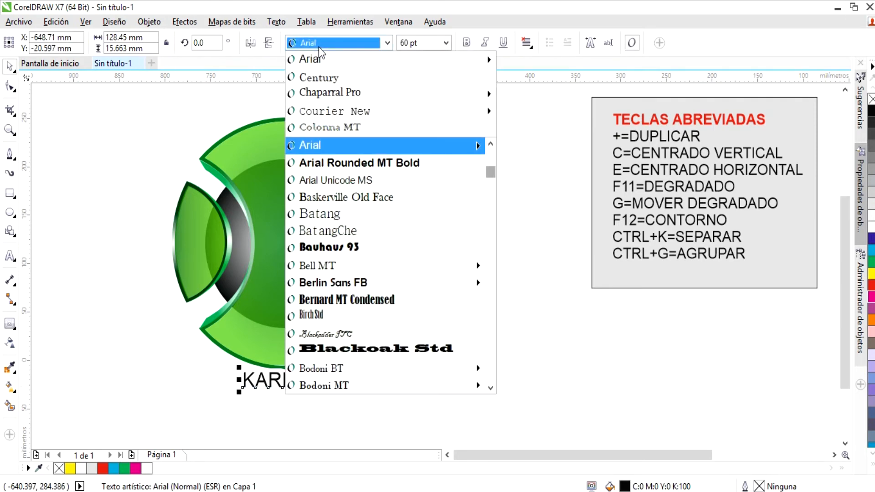
{"action": "type", "text": "x"}
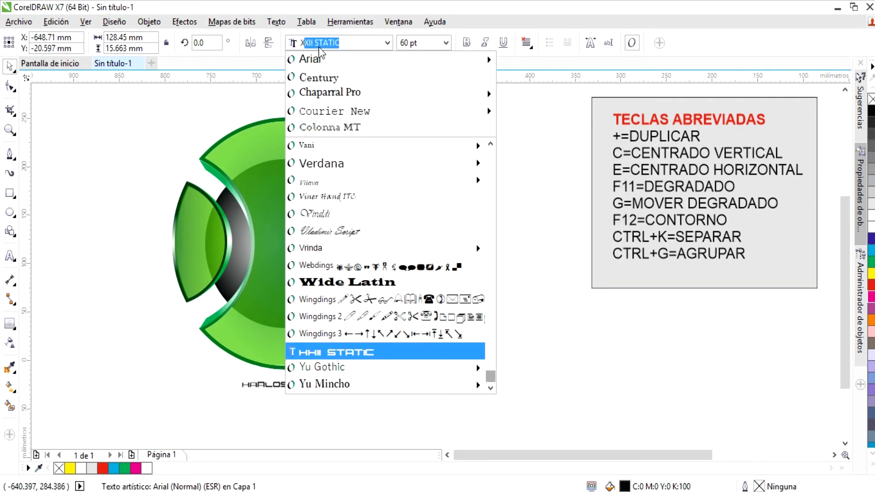
{"action": "key", "text": "Return"}
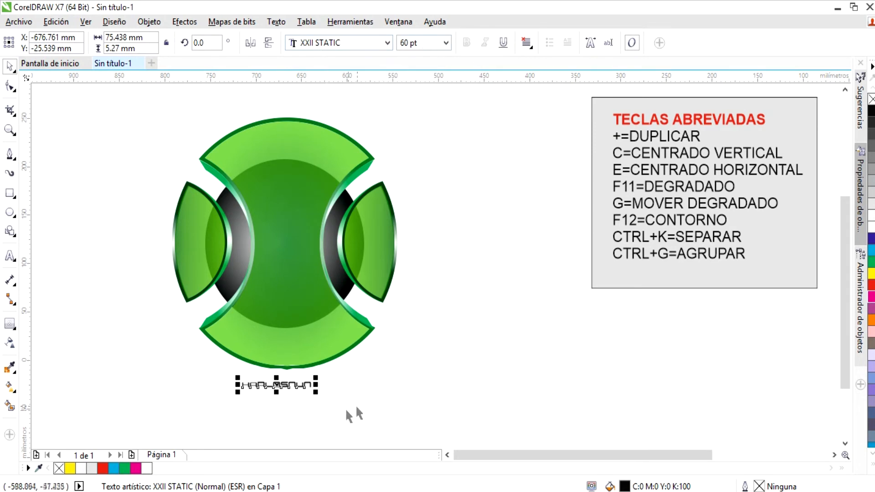
Step: Enlarge the name text proportionally to about 189 mm wide, extending it to both sides beneath the logo
{"action": "left_click_drag", "start_coordinate": [316, 392], "coordinate": [404, 423]}
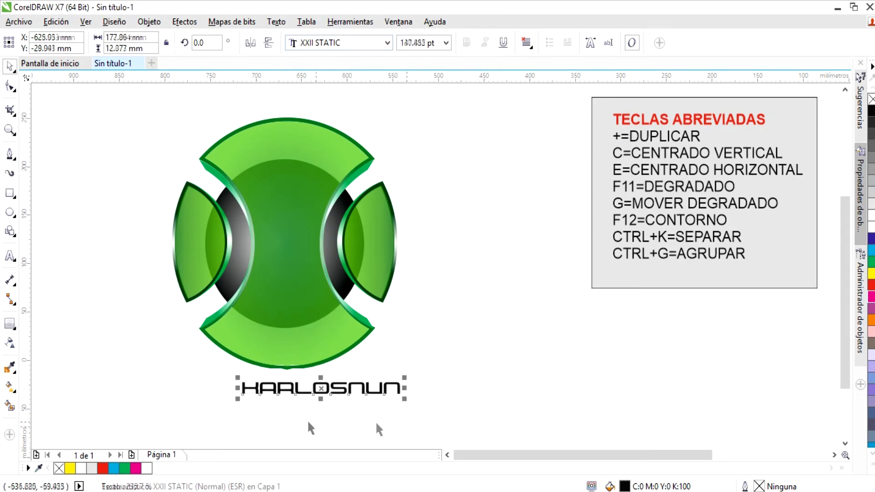
{"action": "left_click_drag", "start_coordinate": [237, 399], "coordinate": [225, 403]}
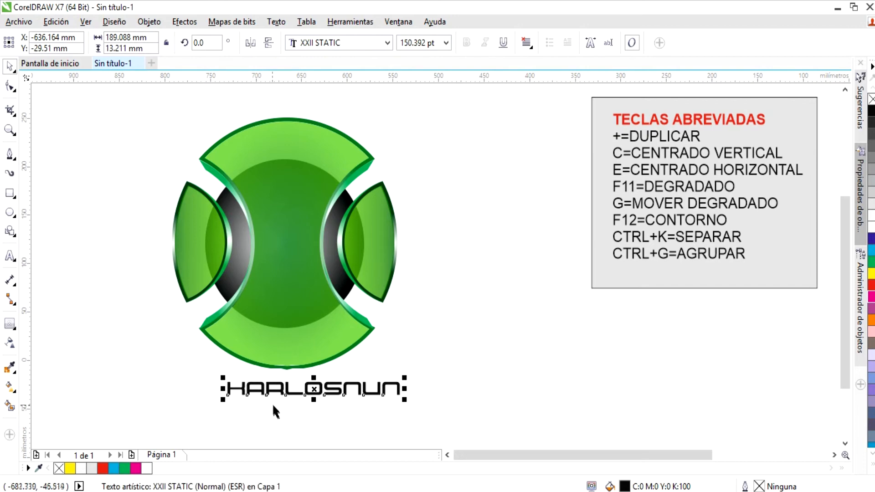
{"action": "left_click", "coordinate": [273, 404]}
{"action": "scroll", "coordinate": [288, 357], "scroll_direction": "up", "scroll_amount": 2}
{"action": "scroll", "coordinate": [289, 360], "scroll_direction": "down", "scroll_amount": 2}
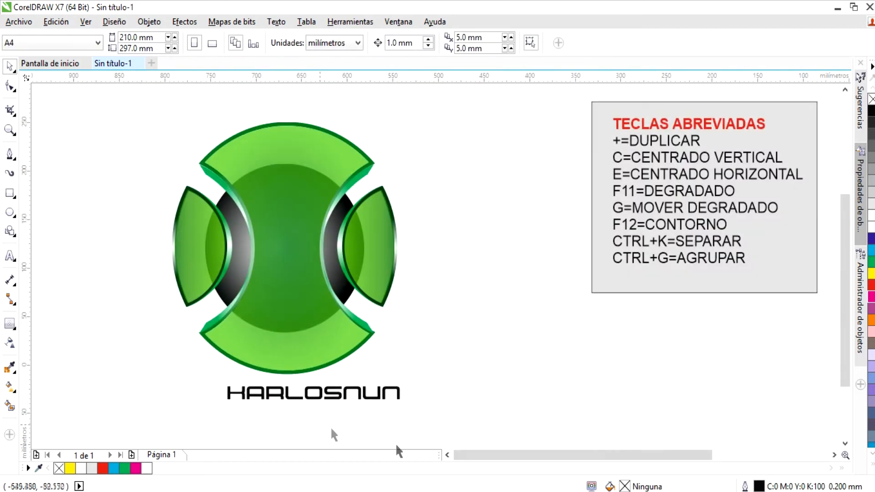
{"action": "left_click", "coordinate": [447, 454]}
{"action": "left_click", "coordinate": [447, 454]}
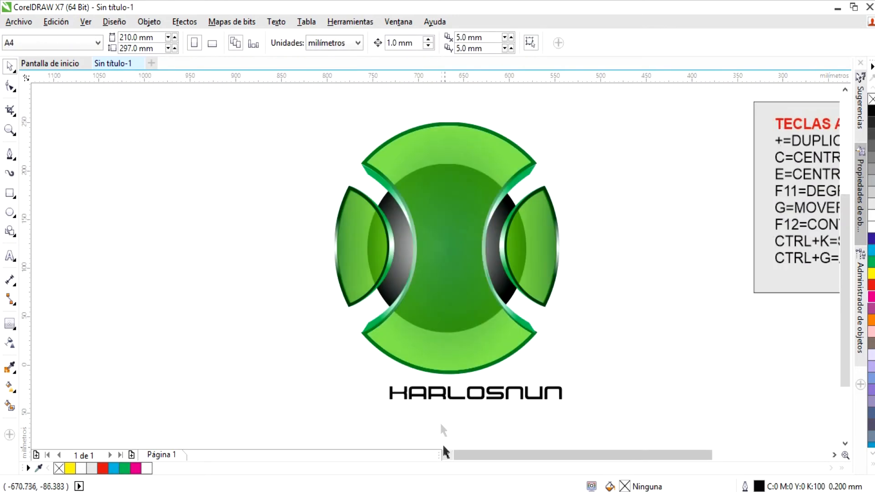
{"action": "left_click", "coordinate": [426, 400]}
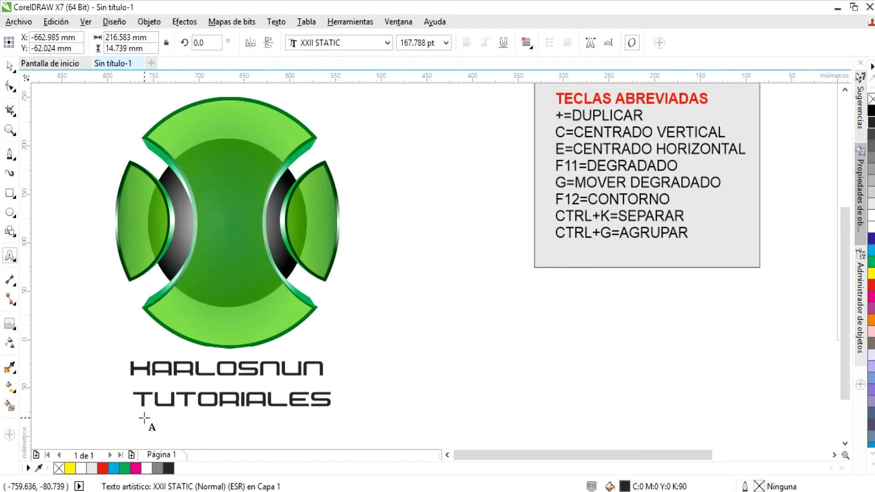
Step: Scale the TUTORIALES line down to about 124 mm wide and centre it horizontally below the name text
{"action": "left_click", "coordinate": [9, 67]}
{"action": "left_click_drag", "start_coordinate": [336, 412], "coordinate": [273, 407]}
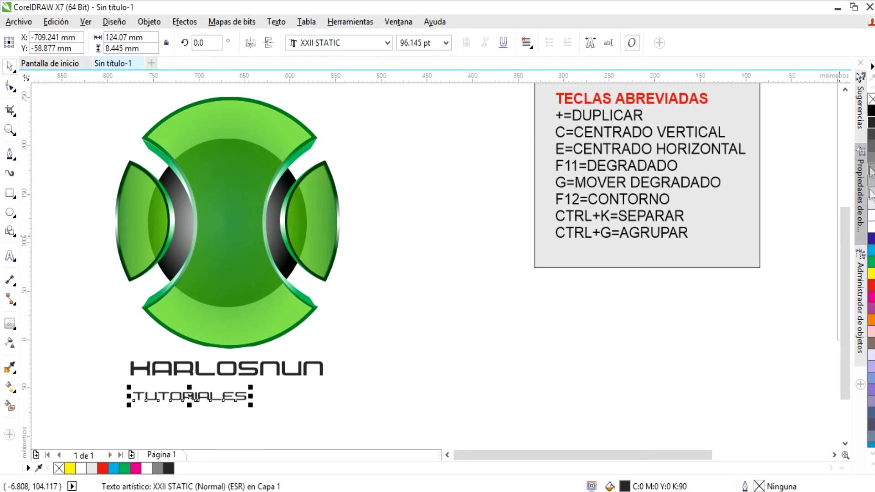
{"action": "left_click_drag", "start_coordinate": [106, 351], "coordinate": [359, 422]}
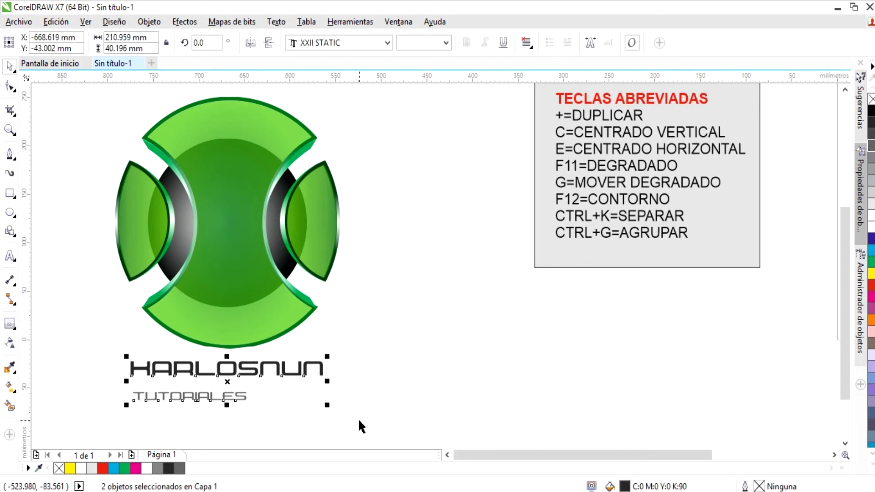
{"action": "key", "text": "c"}
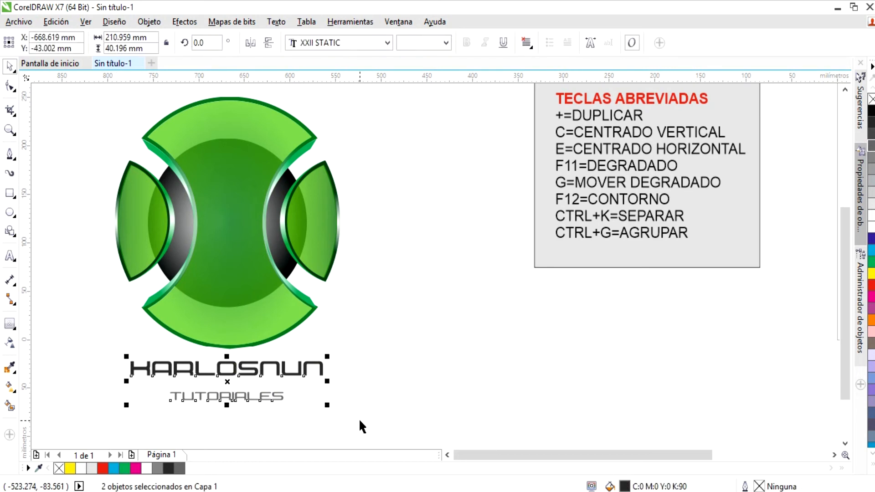
{"action": "left_click", "coordinate": [359, 420]}
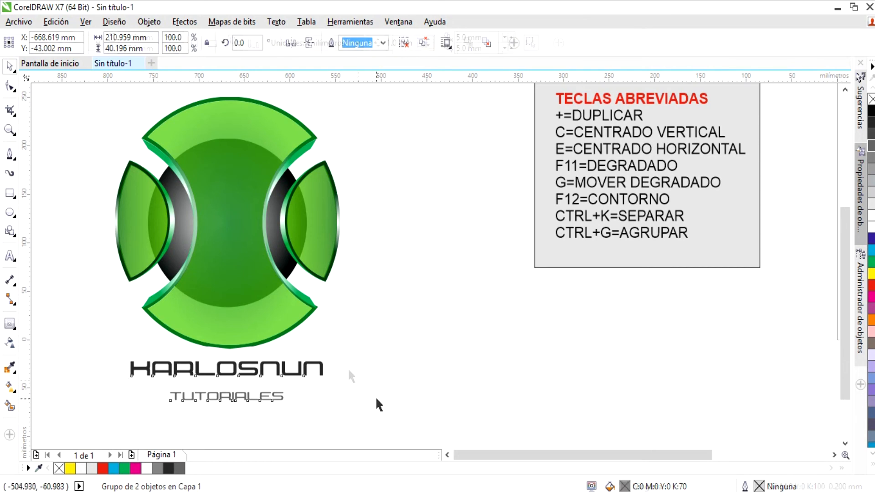
{"action": "left_click_drag", "start_coordinate": [94, 97], "coordinate": [197, 280]}
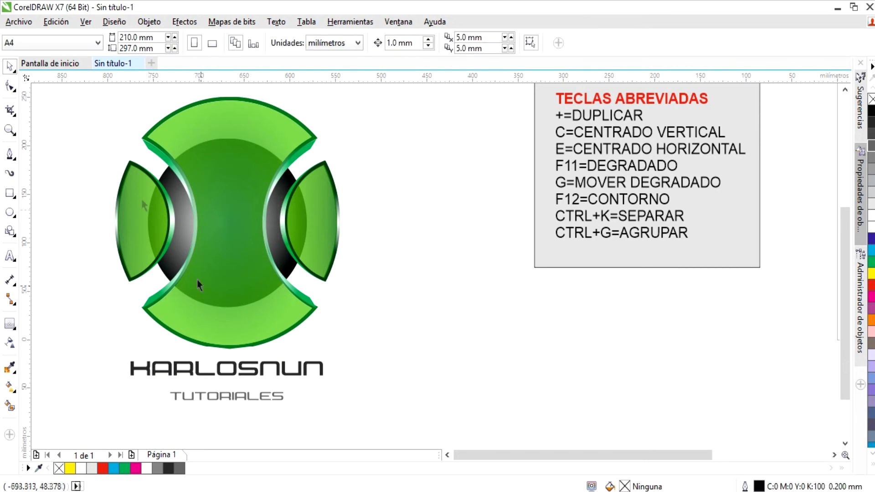
{"action": "left_click_drag", "start_coordinate": [101, 102], "coordinate": [372, 415]}
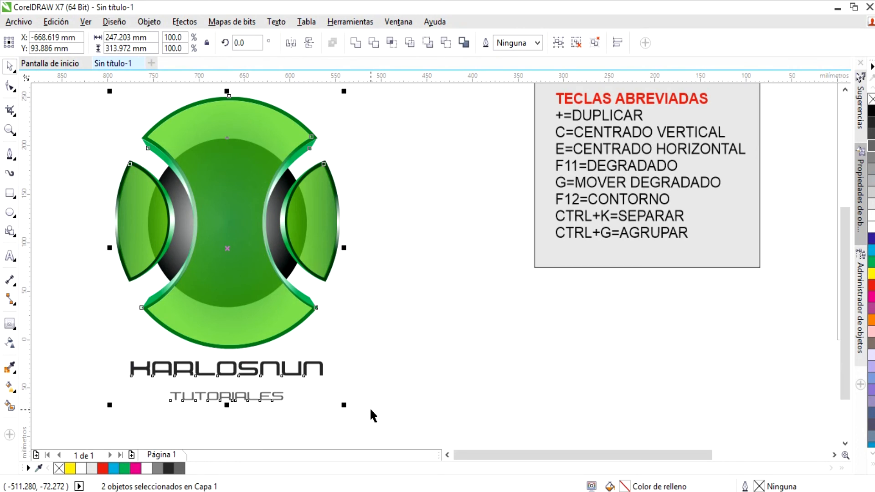
{"action": "left_click", "coordinate": [367, 427]}
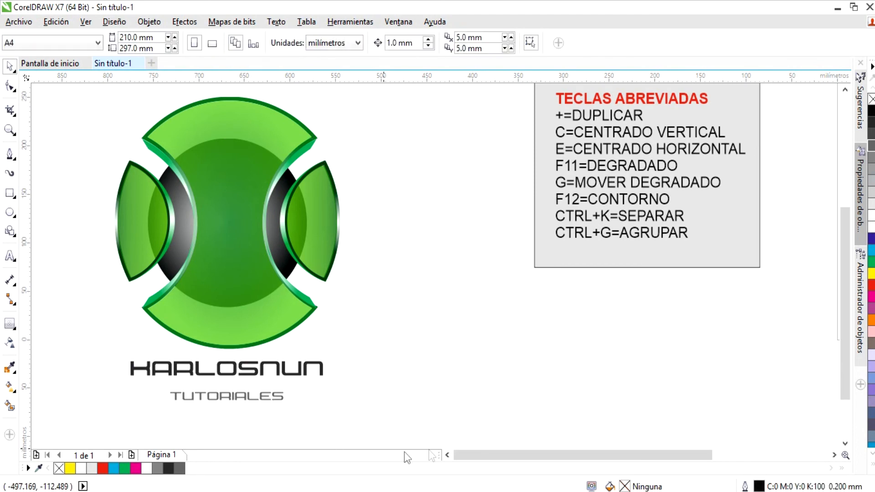
{"action": "mouse_move", "coordinate": [216, 187]}
{"action": "left_mouse_down"}
{"action": "mouse_move", "coordinate": [351, 164]}
{"action": "mouse_move", "coordinate": [216, 188]}
{"action": "left_mouse_up"}
{"action": "left_click", "coordinate": [78, 100]}
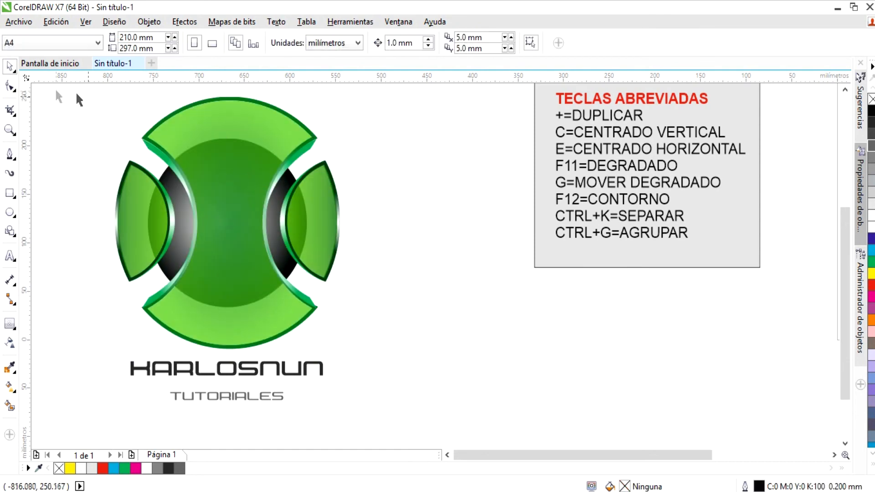
Step: Group the logo with its two text lines and move the group right, close beside the shortcut notes
{"action": "left_click_drag", "start_coordinate": [203, 280], "coordinate": [362, 422]}
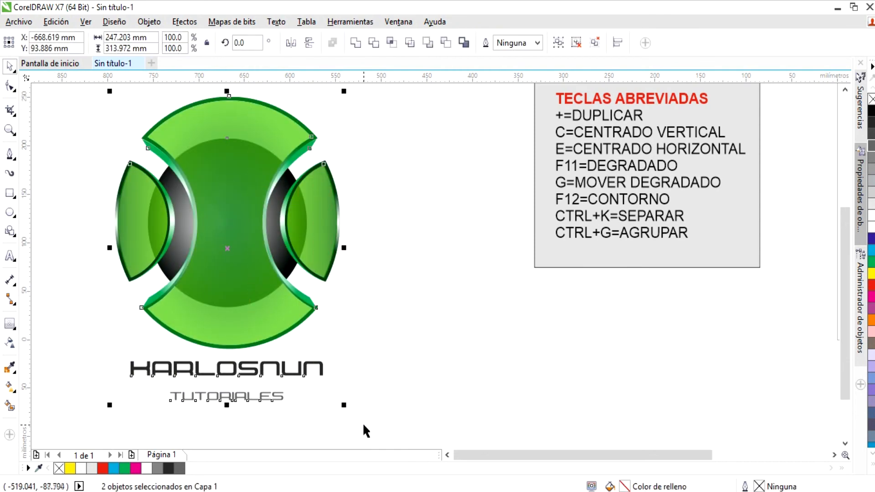
{"action": "key", "text": "ctrl+g"}
{"action": "left_click_drag", "start_coordinate": [253, 300], "coordinate": [427, 276]}
{"action": "left_click_drag", "start_coordinate": [844, 255], "coordinate": [837, 233]}
{"action": "left_click_drag", "start_coordinate": [396, 332], "coordinate": [397, 313]}
{"action": "left_click", "coordinate": [577, 413]}
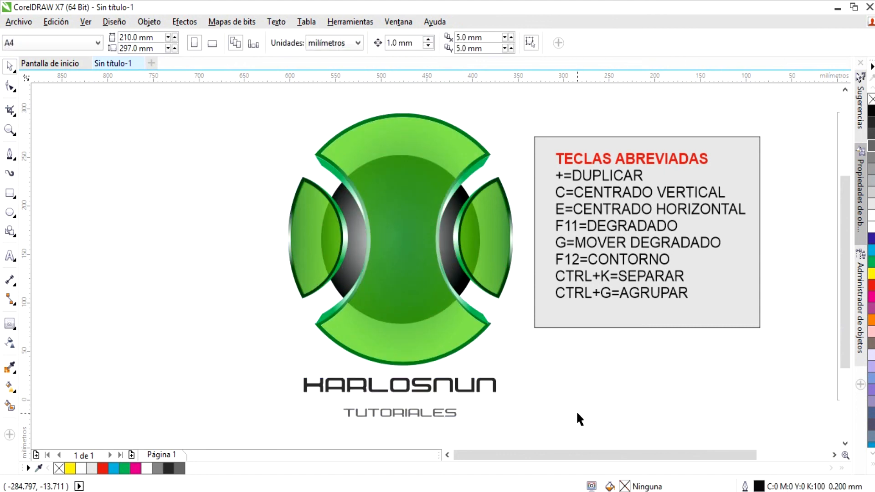